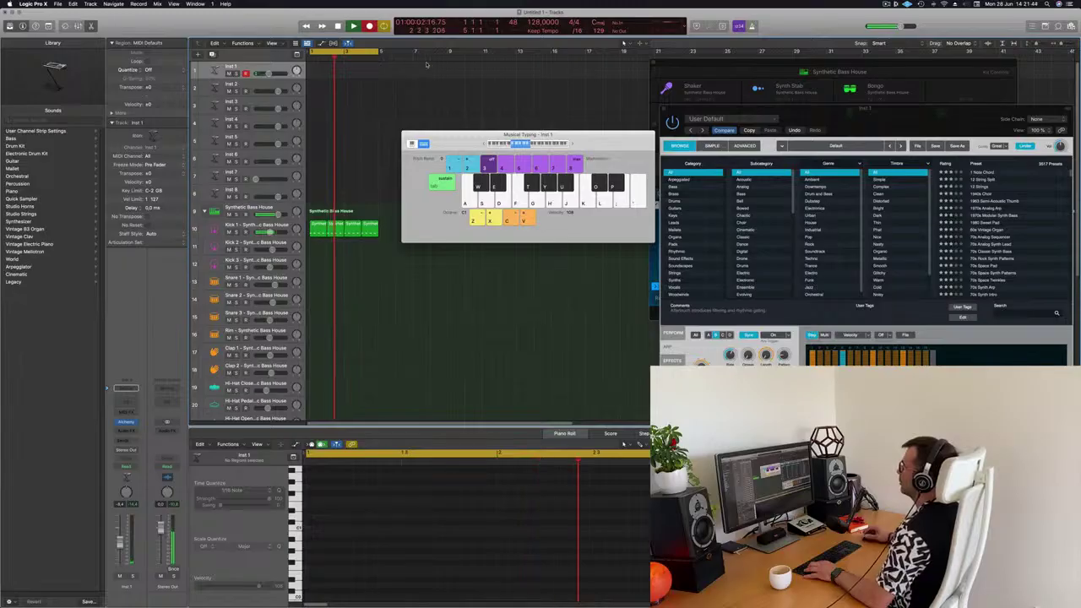
Record one sustained note on the Inst 1 track across bars 3–4 and move the recorded region to bar 1
key(s)
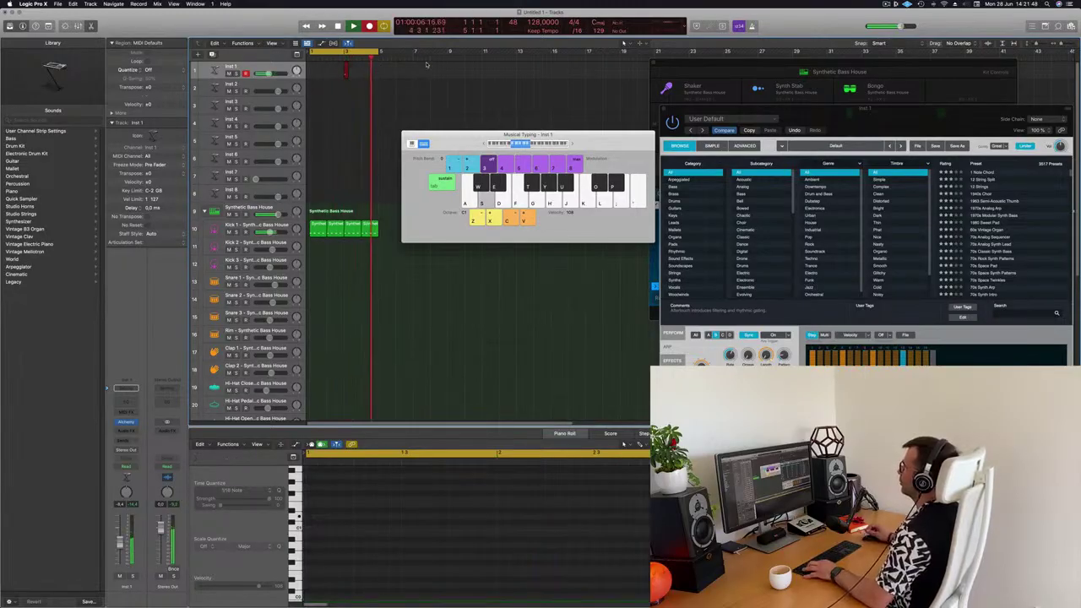
key(space)
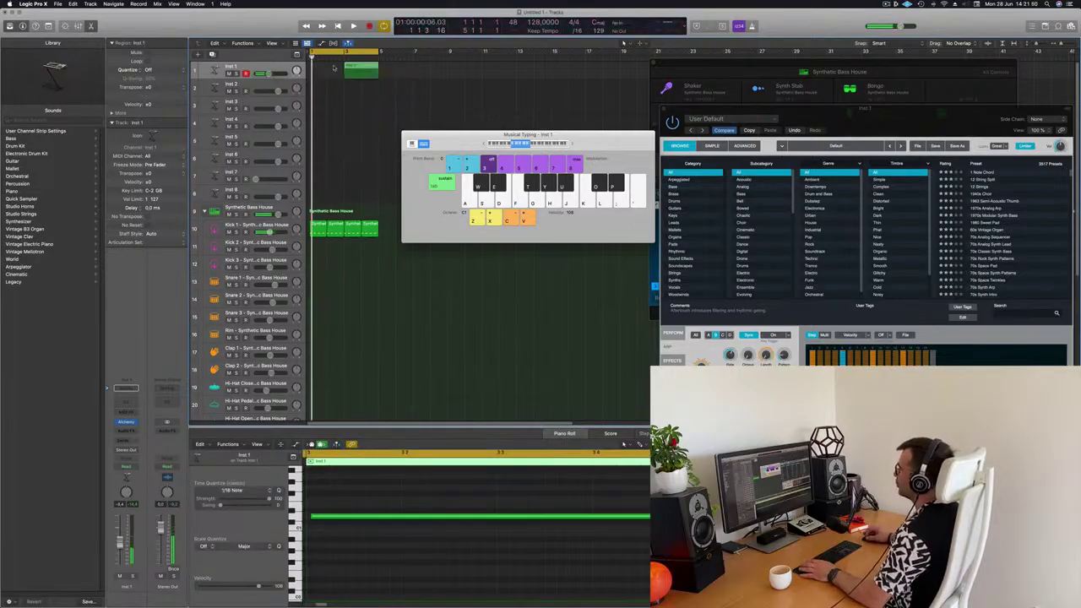
drag(355, 69, 321, 69)
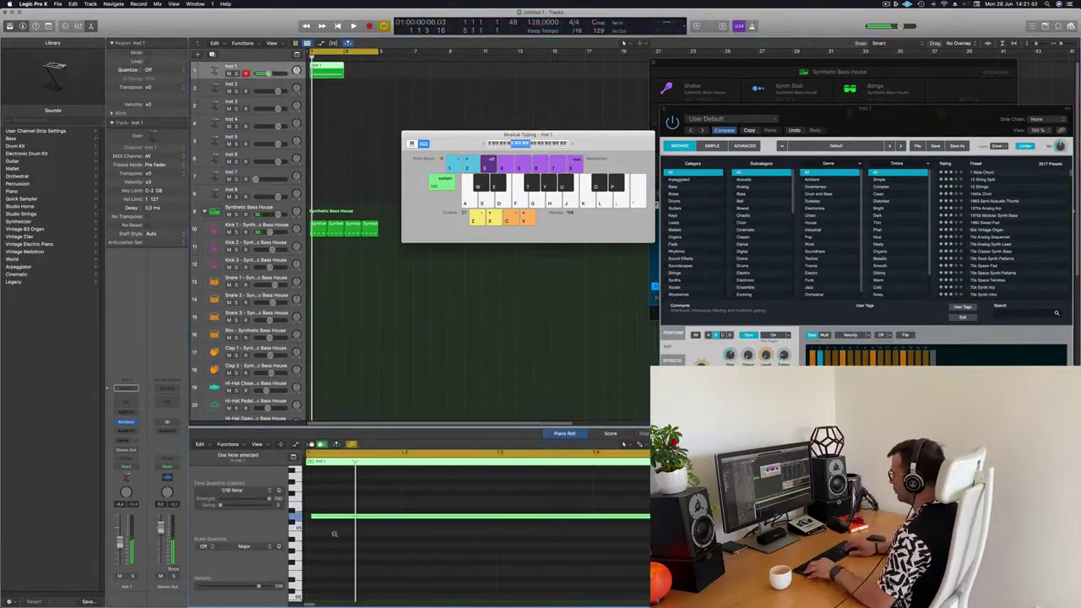
Transpose the sustained note in the Inst 1 region down seven semitones and copy the region to bar 3
key(alt+Down)
key(alt+Down)
key(alt+Down)
key(alt+Down)
key(alt+Down)
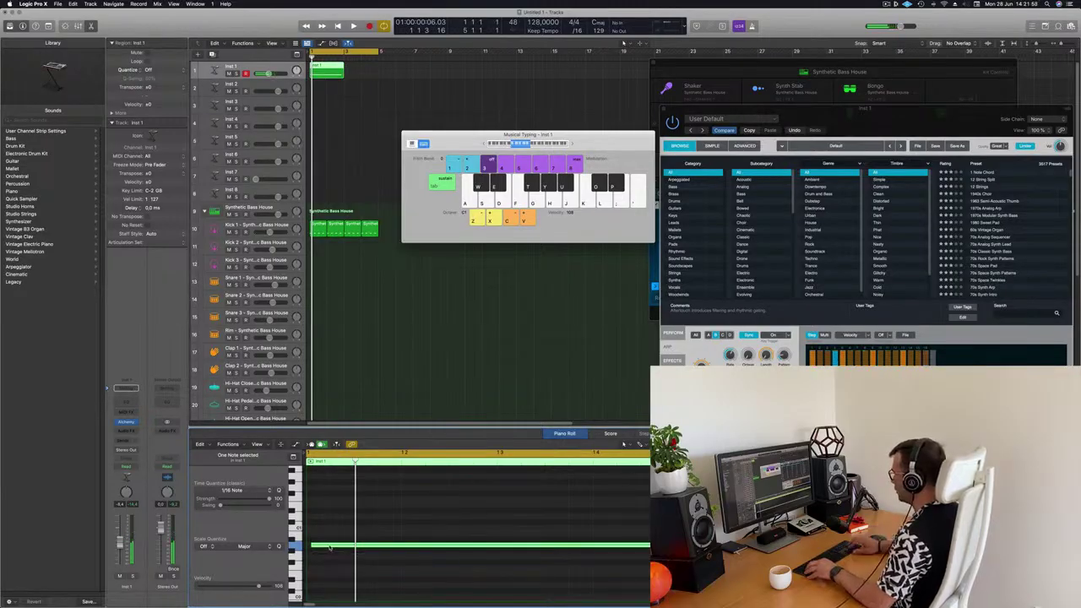
key(alt+Down)
key(alt+Down)
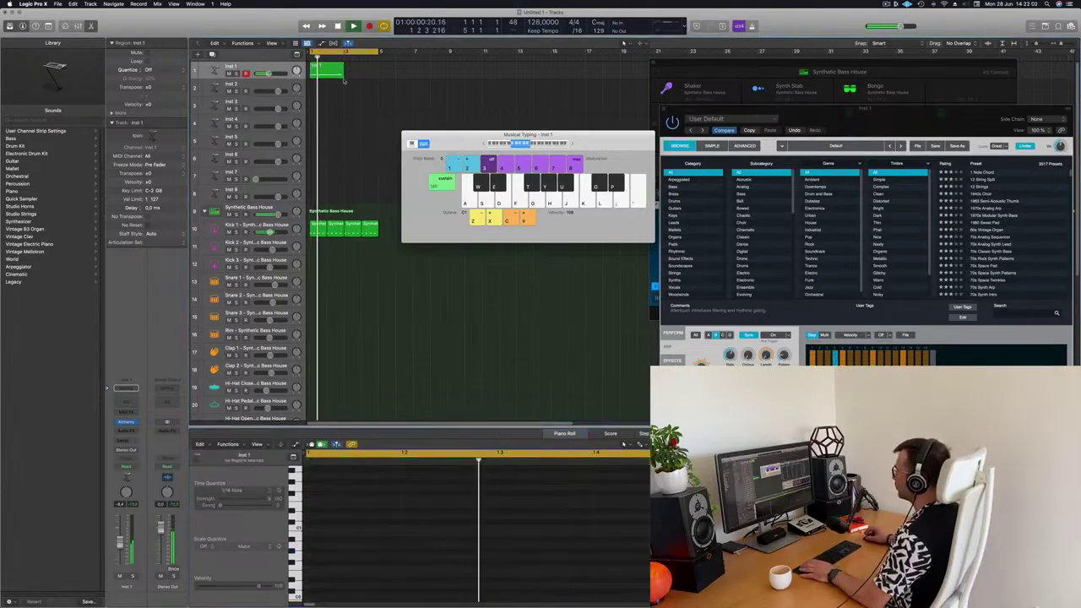
click(344, 558)
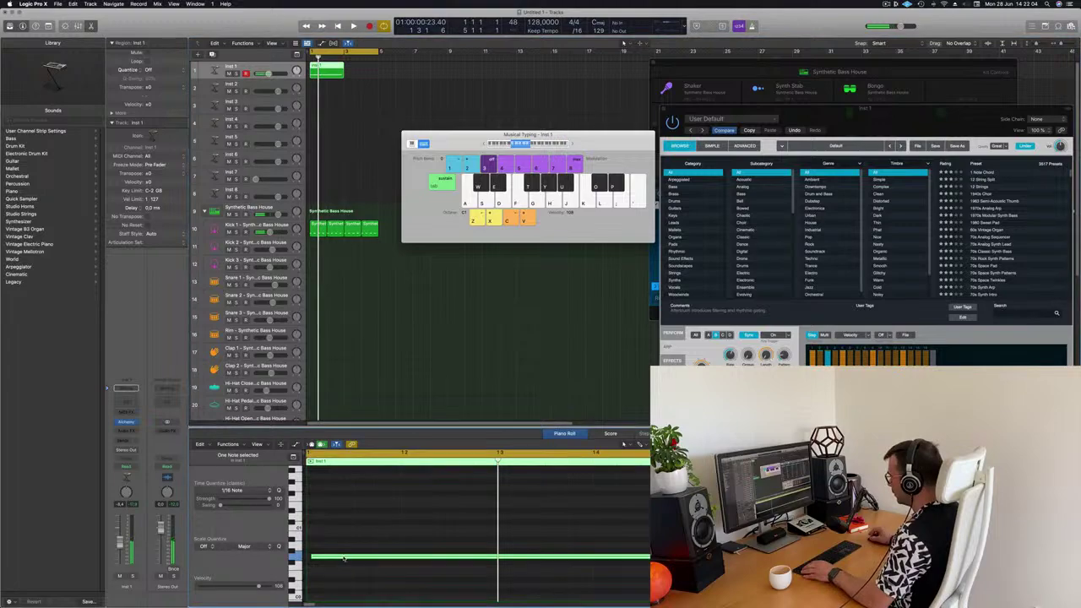
drag(339, 558, 335, 557)
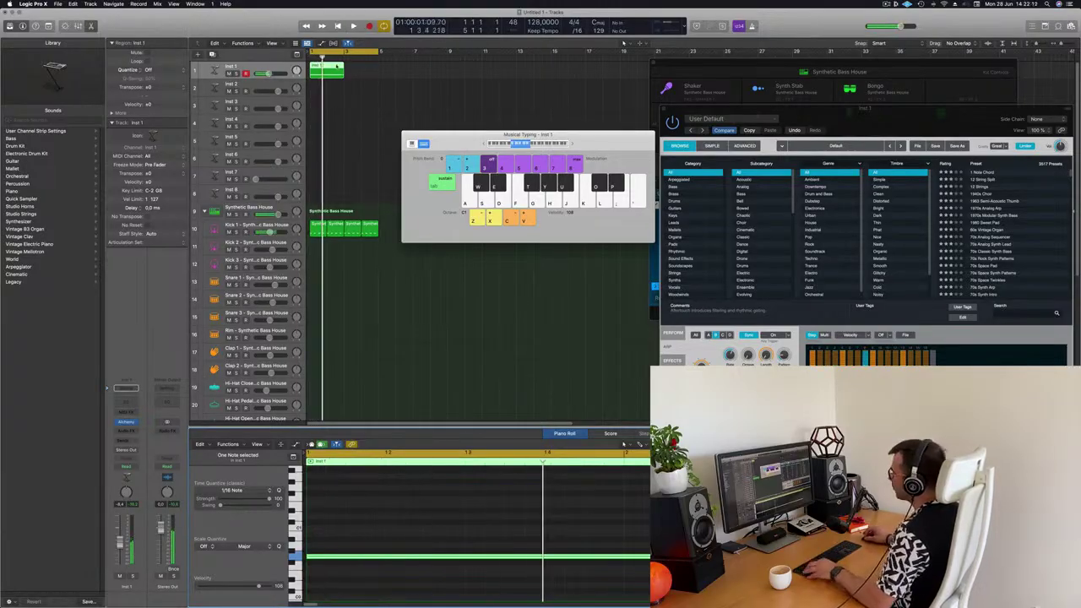
drag(331, 66, 368, 72)
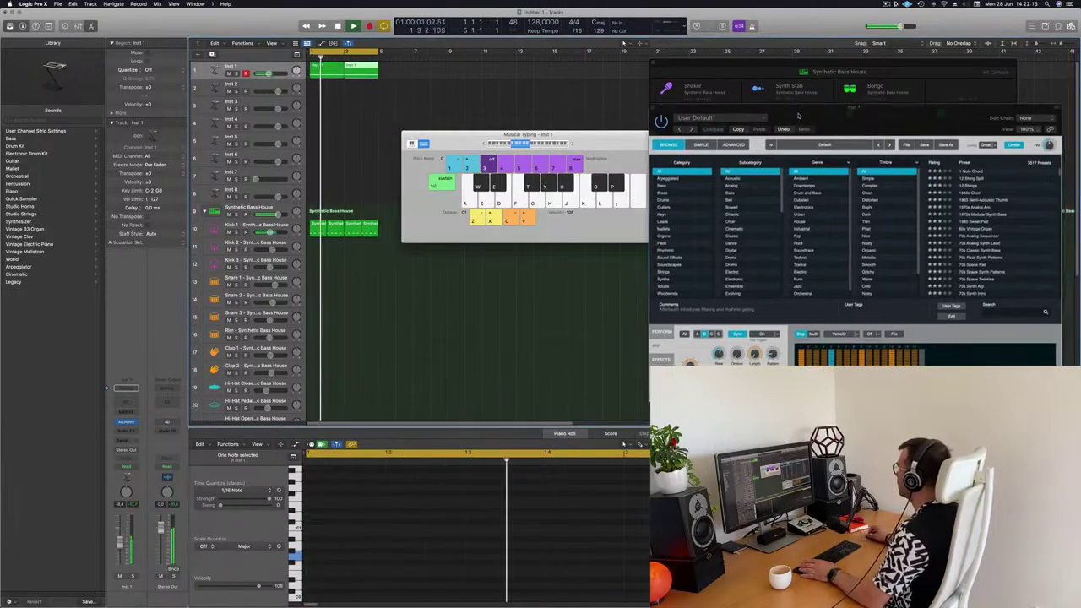
Insert a Compressor on the Inst 1 channel and set its side chain to Kick 1 - Synthetic Bass House (Inst 9)
drag(833, 116, 745, 102)
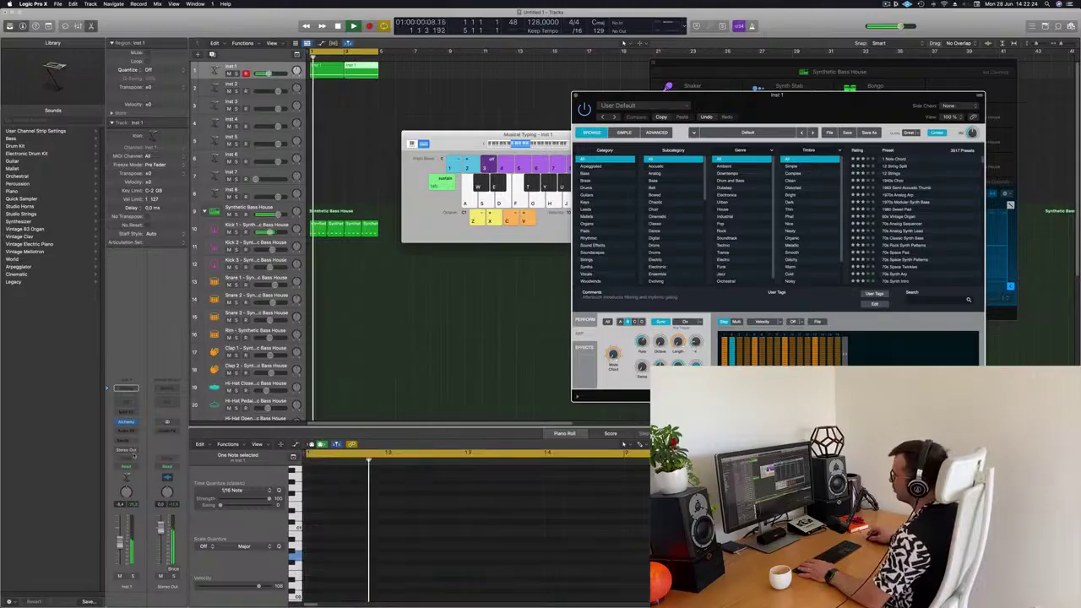
click(135, 430)
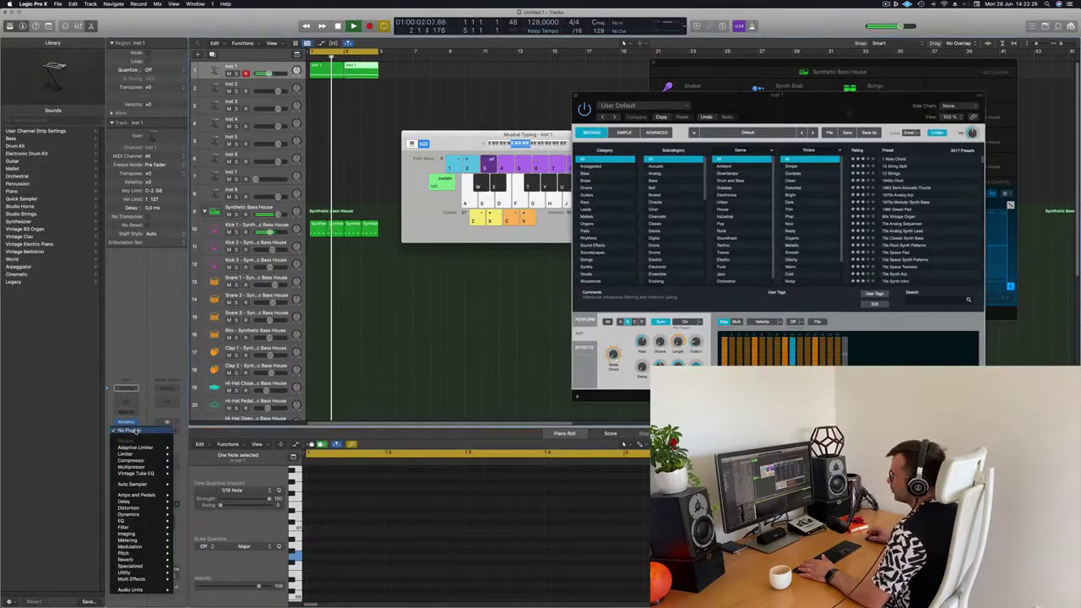
mouse_move(131, 460)
click(193, 461)
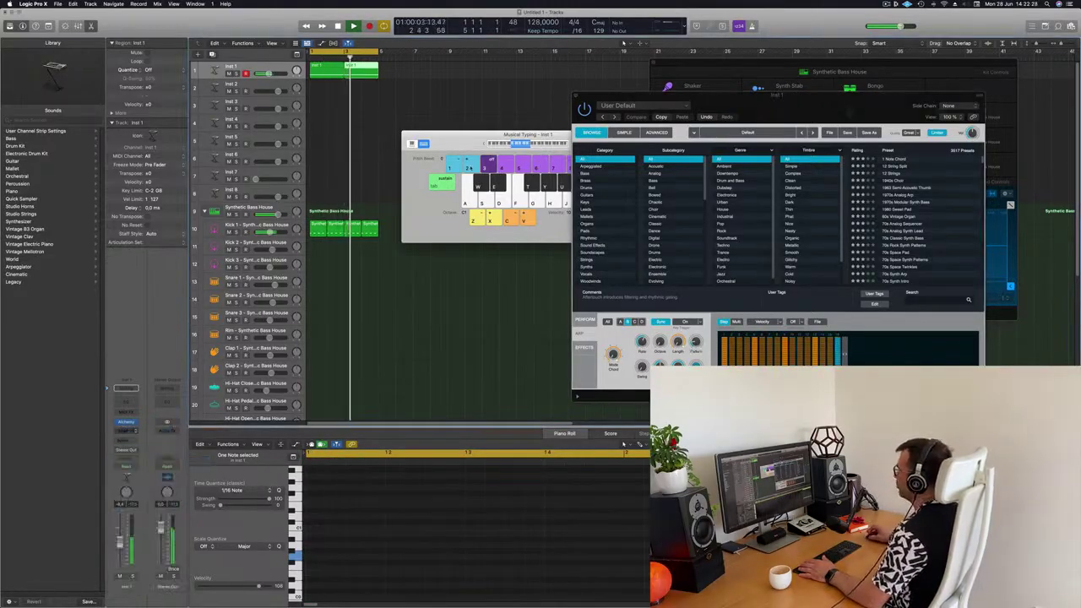
click(729, 110)
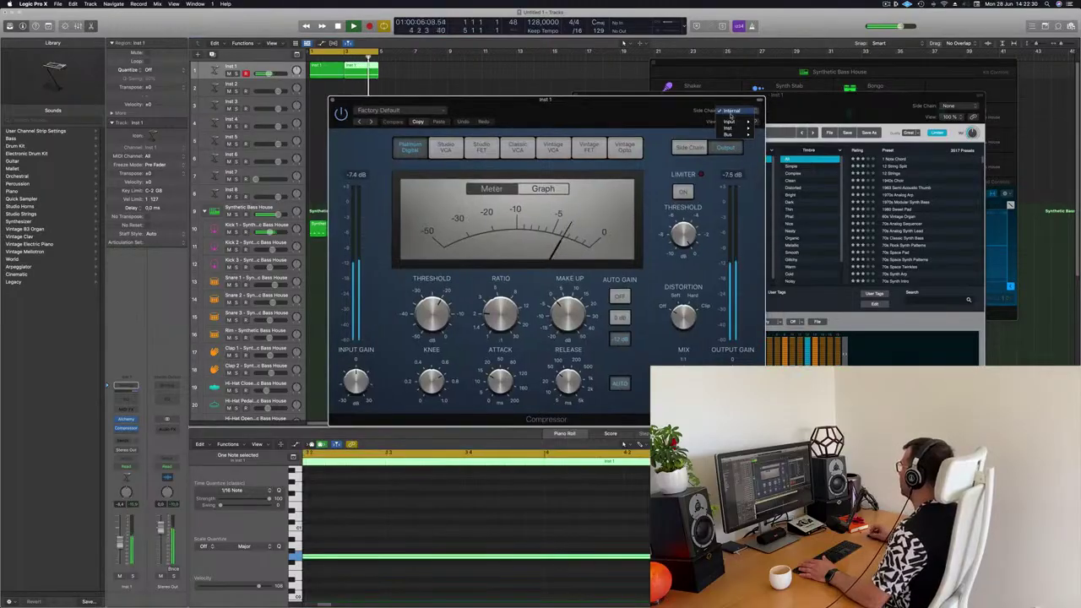
mouse_move(736, 128)
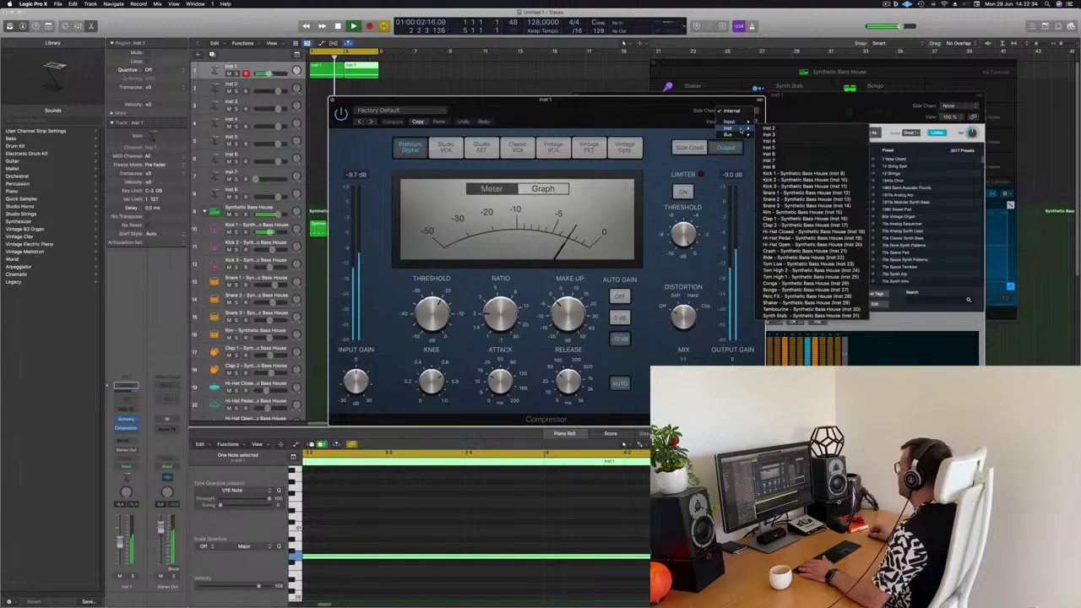
click(802, 174)
drag(697, 110, 760, 108)
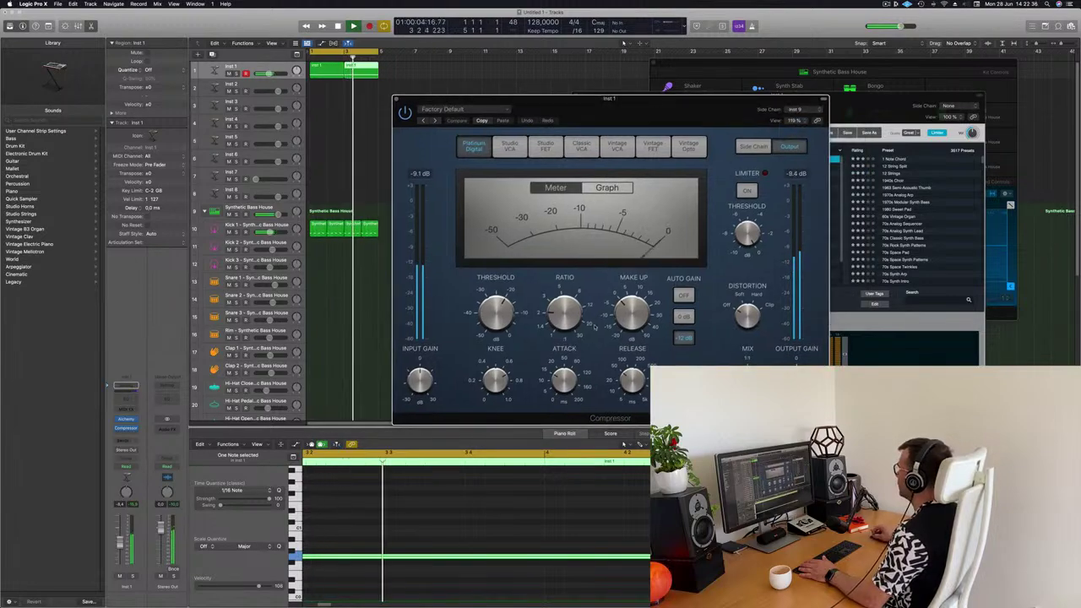
Adjust the Compressor to a 4.1:1 ratio, a shorter attack and -0.5 dB make-up gain
drag(631, 305, 630, 313)
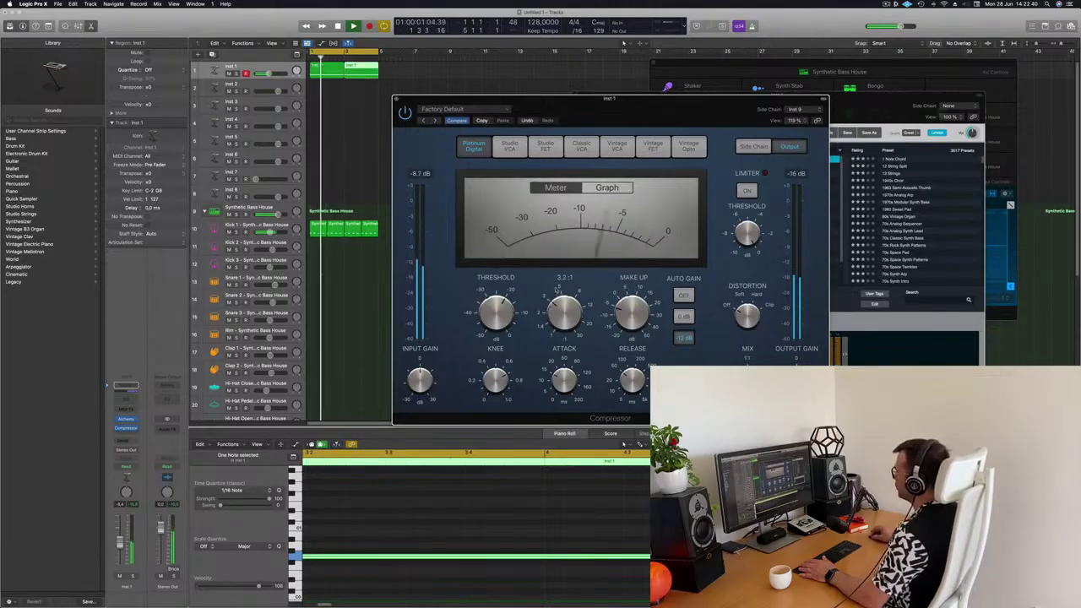
drag(556, 291, 558, 286)
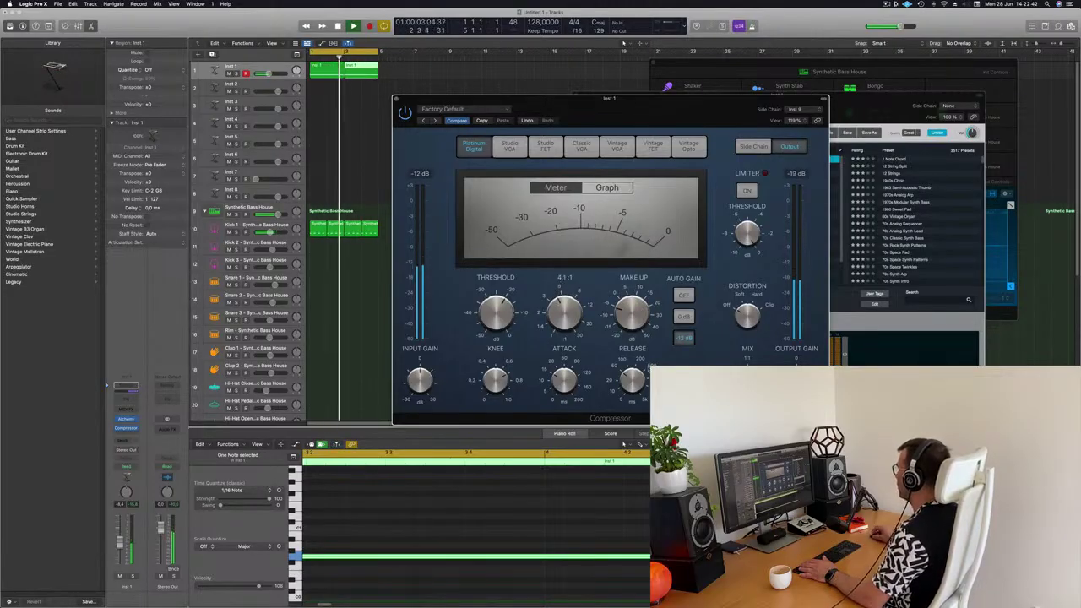
drag(562, 378, 561, 391)
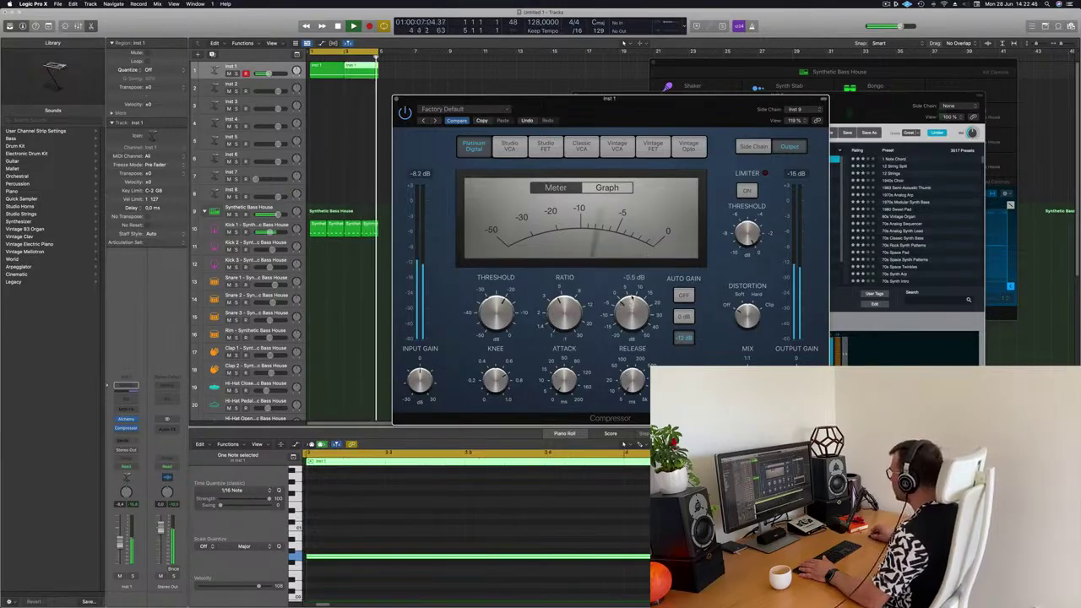
drag(639, 100, 626, 89)
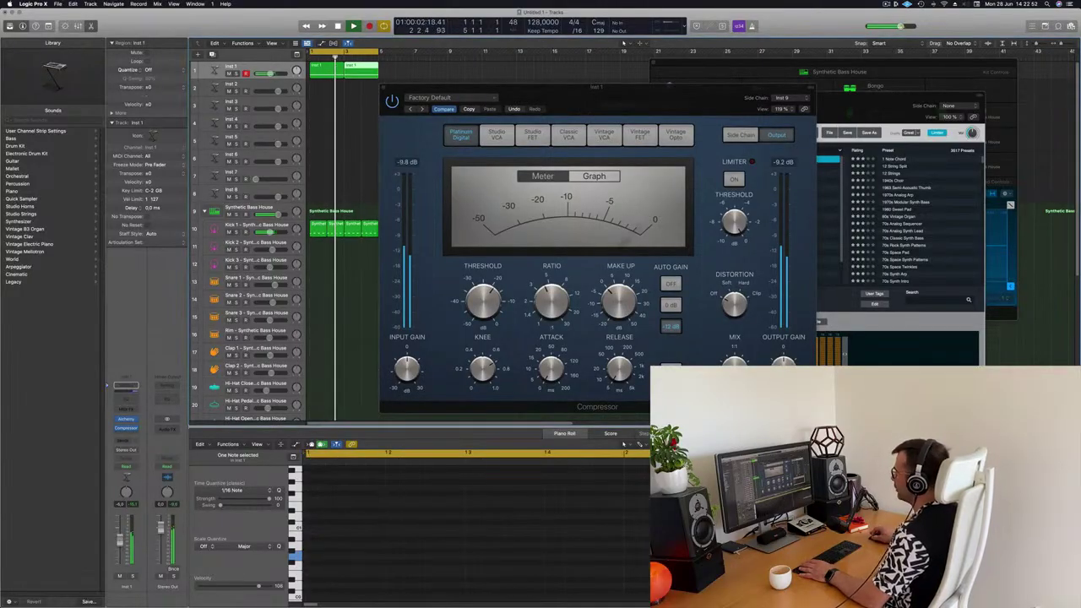
Add a Channel EQ to Inst 1 with a low cut at 87.5 Hz and a 24 dB/Oct slope, and close its window
click(126, 399)
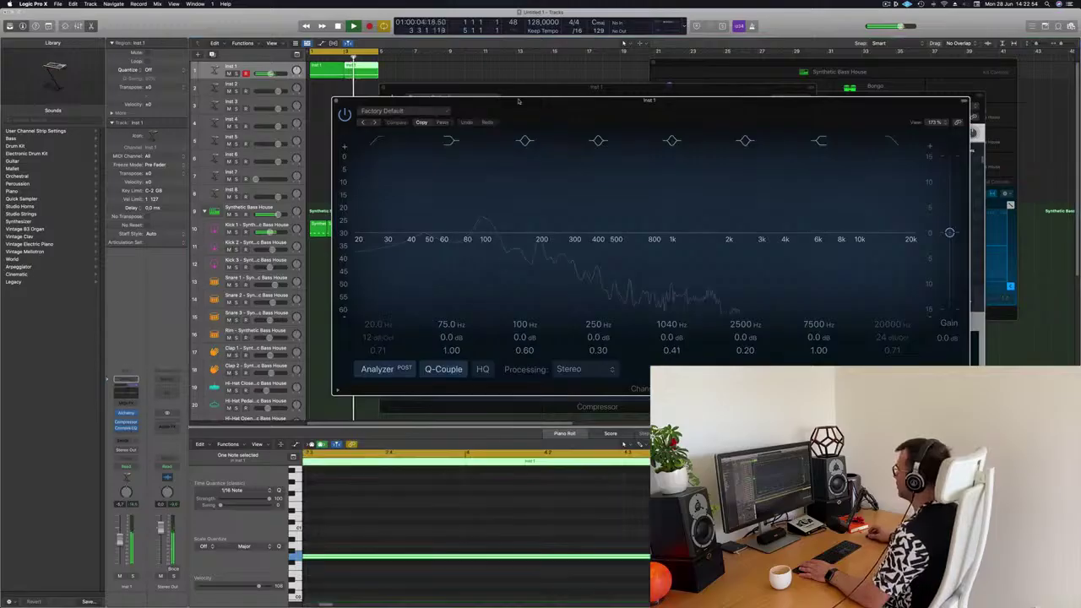
click(389, 211)
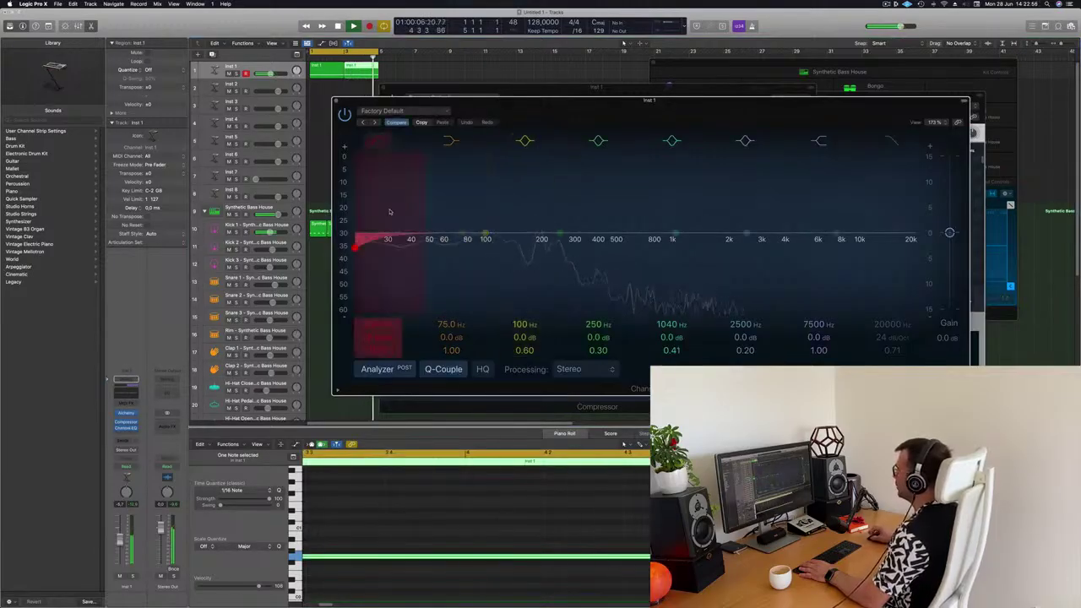
drag(390, 211, 512, 195)
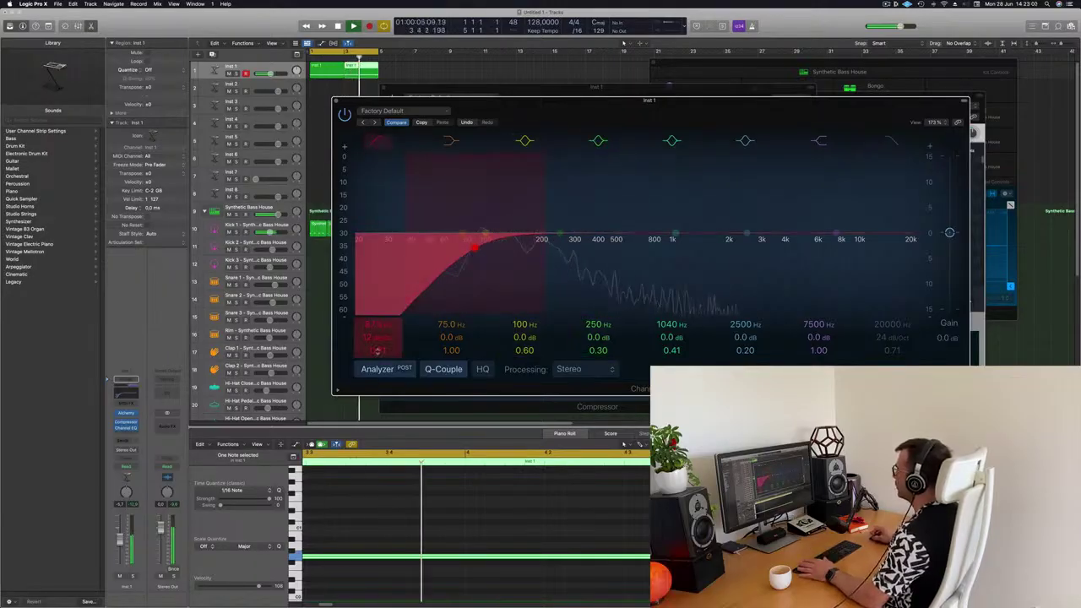
drag(377, 338, 378, 326)
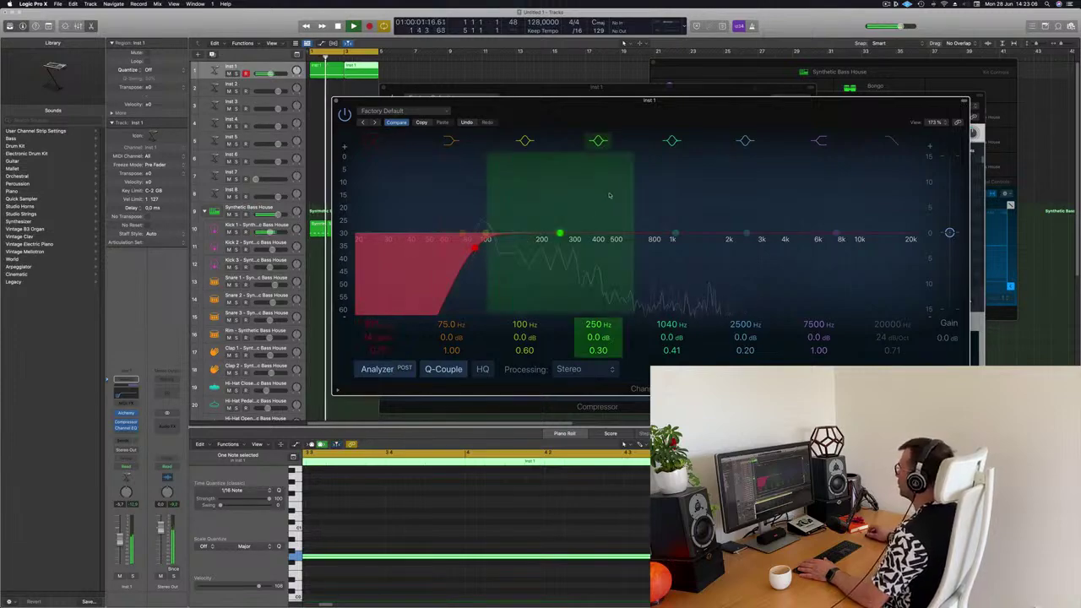
drag(464, 95, 418, 160)
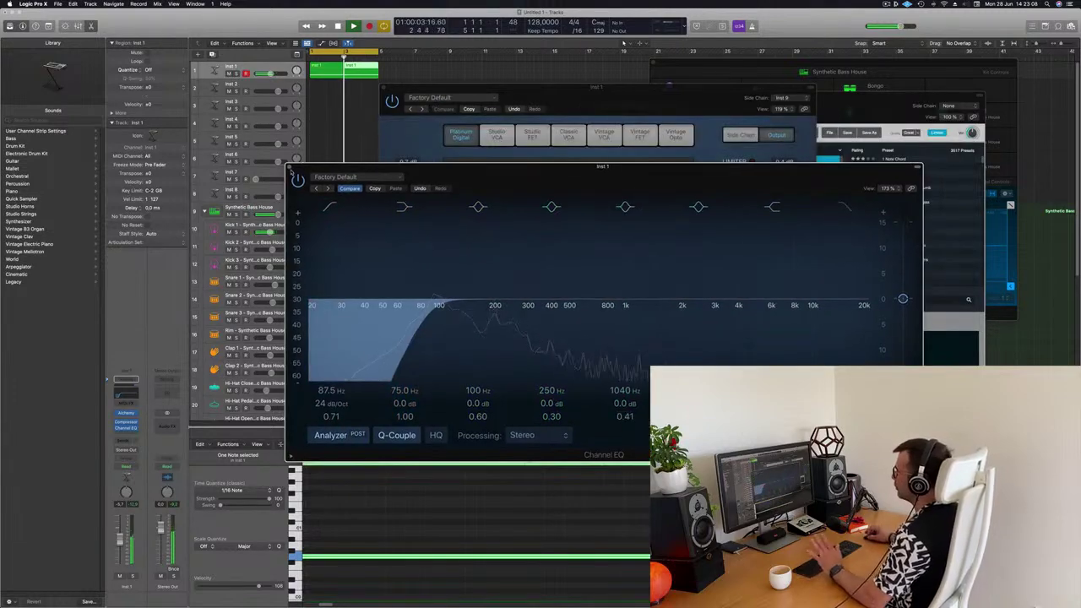
click(290, 167)
Repeat all bass and kick regions until bar 17 and extend the cycle range to the same point
drag(552, 101, 805, 147)
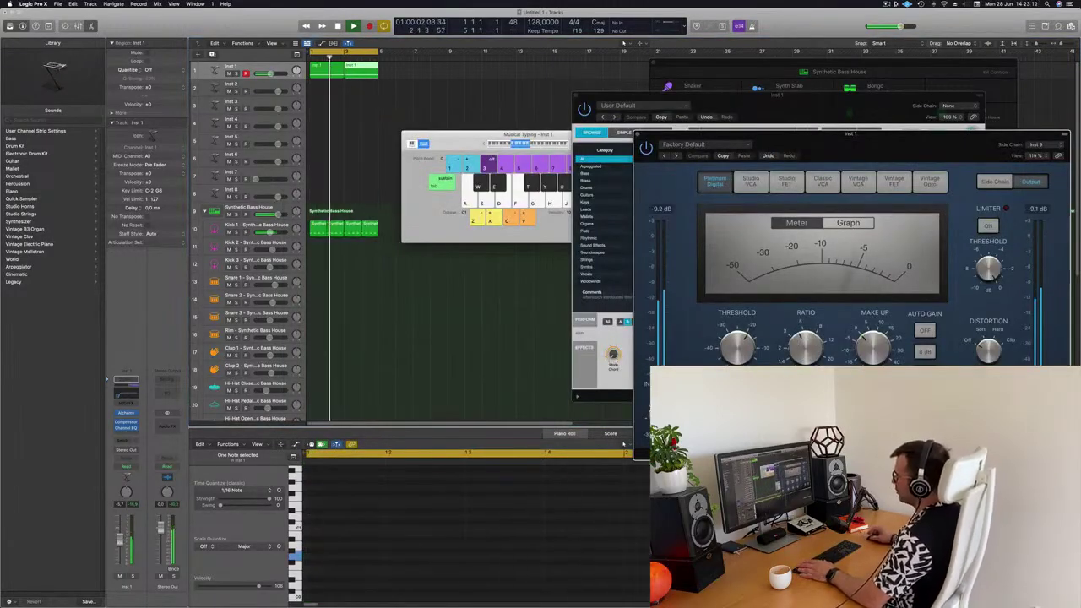
click(378, 397)
key(super+a)
key(super+r)
key(super+r)
key(super+r)
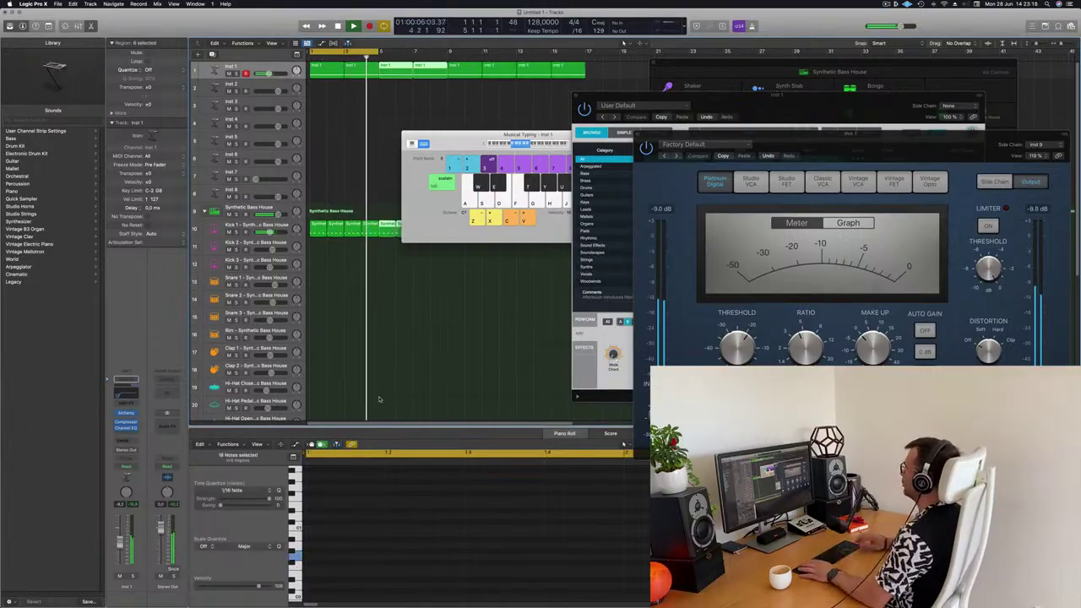
key(space)
key(space)
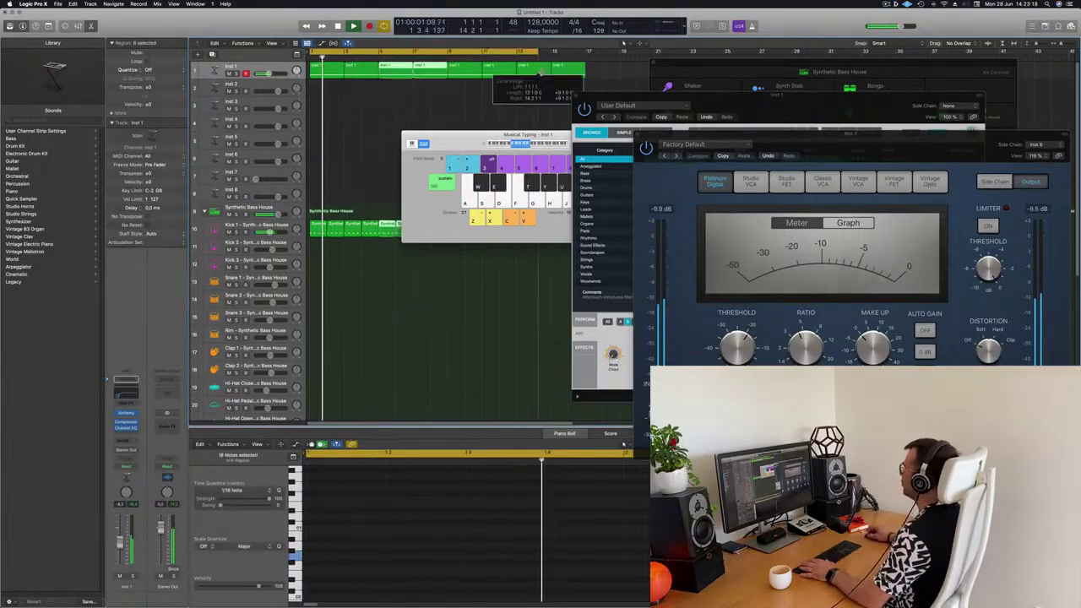
Copy the first Kick 1 region to bar 1 of the closed hi-hat track
drag(473, 135, 967, 179)
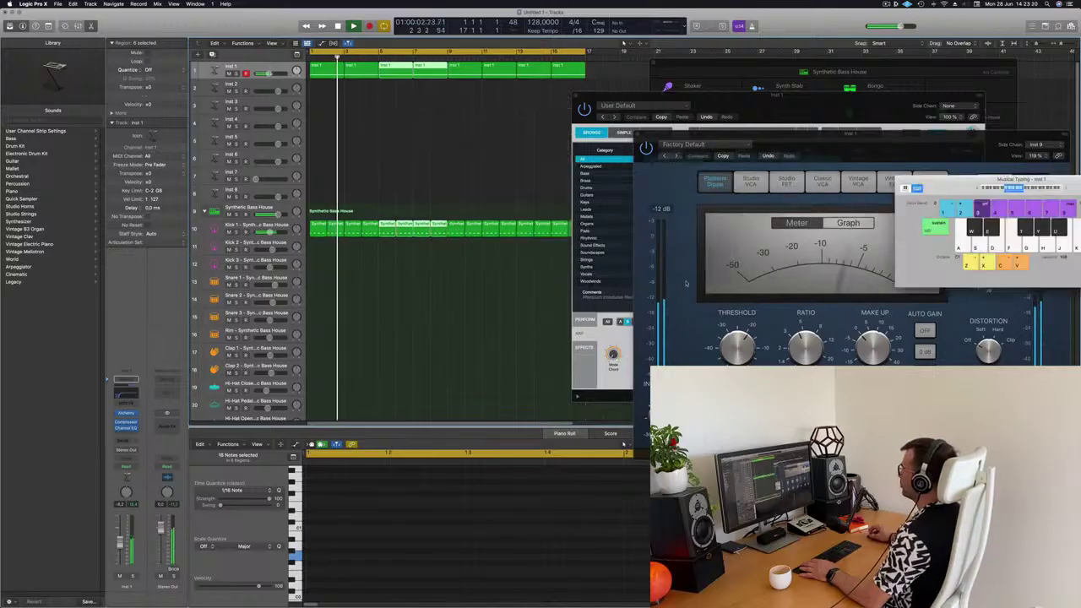
scroll(397, 261, down, 3)
click(398, 256)
scroll(318, 192, down, 2)
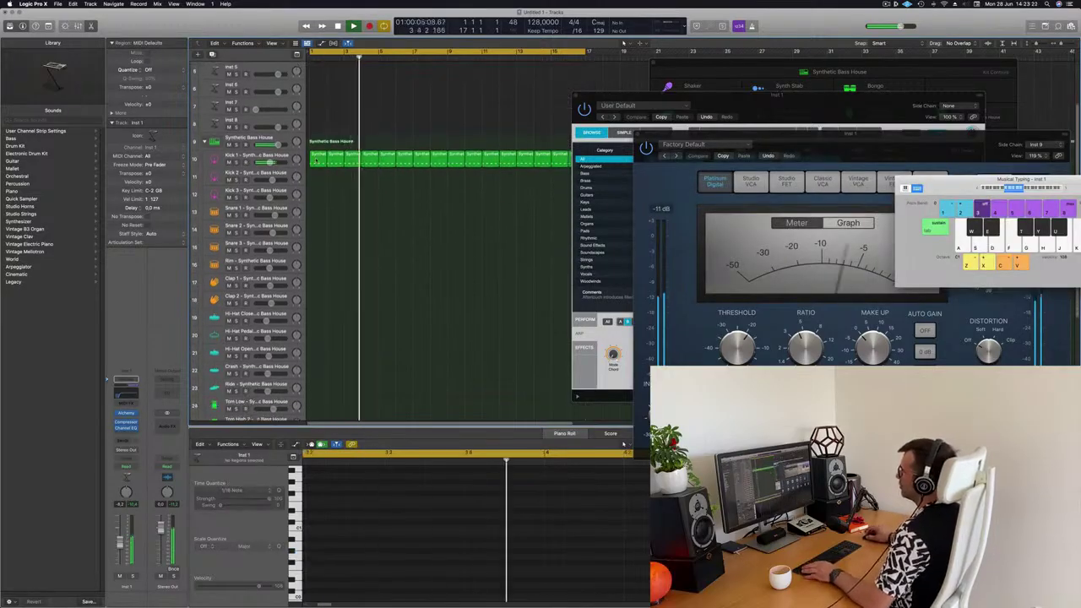
drag(317, 158, 321, 318)
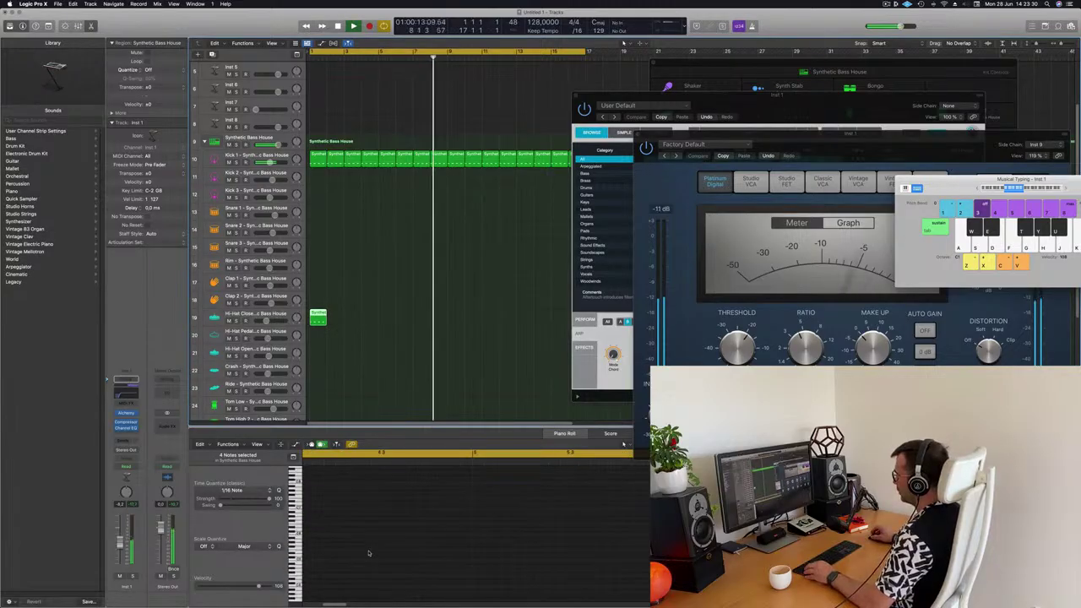
Shift the four notes in the closed hi-hat region onto the off-beats and raise them to the hi-hat's pitch, including two octave jumps
scroll(380, 538, left, 10)
scroll(379, 540, down, 5)
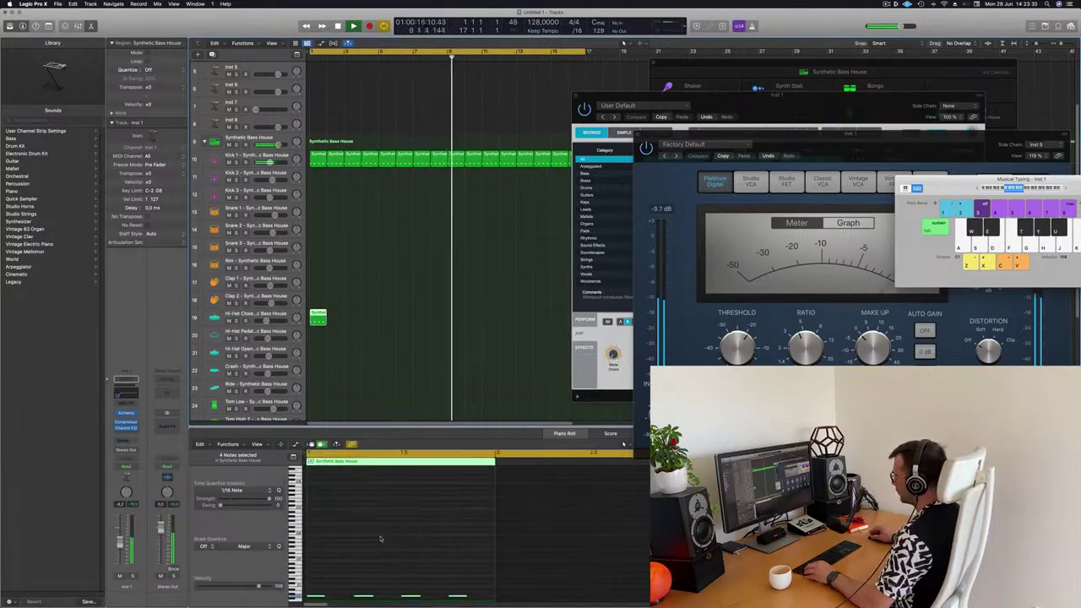
drag(474, 523, 339, 534)
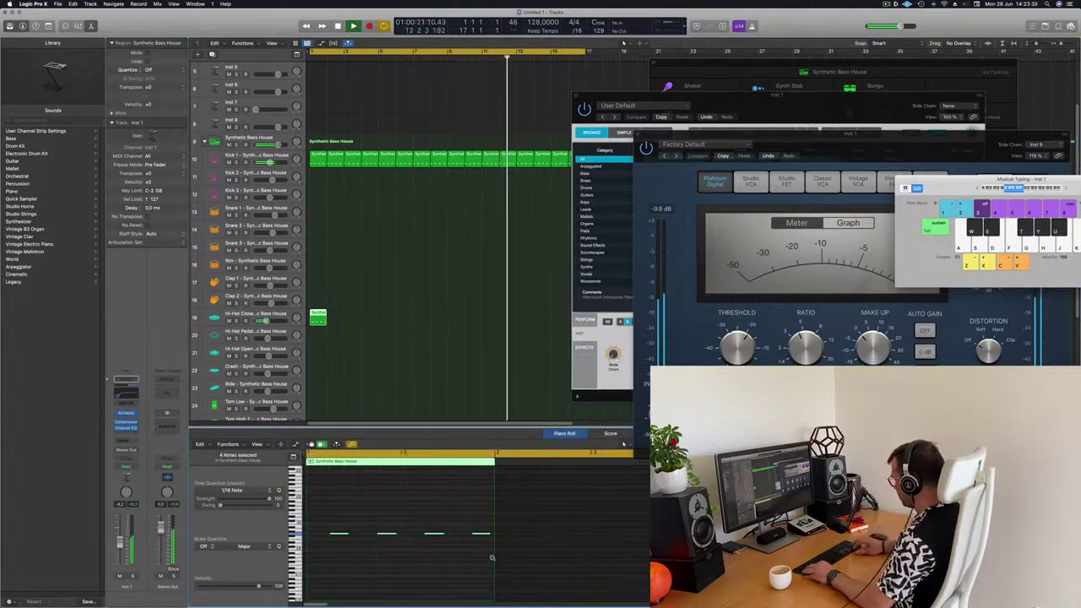
key(alt+shift+Up)
key(alt+shift+Up)
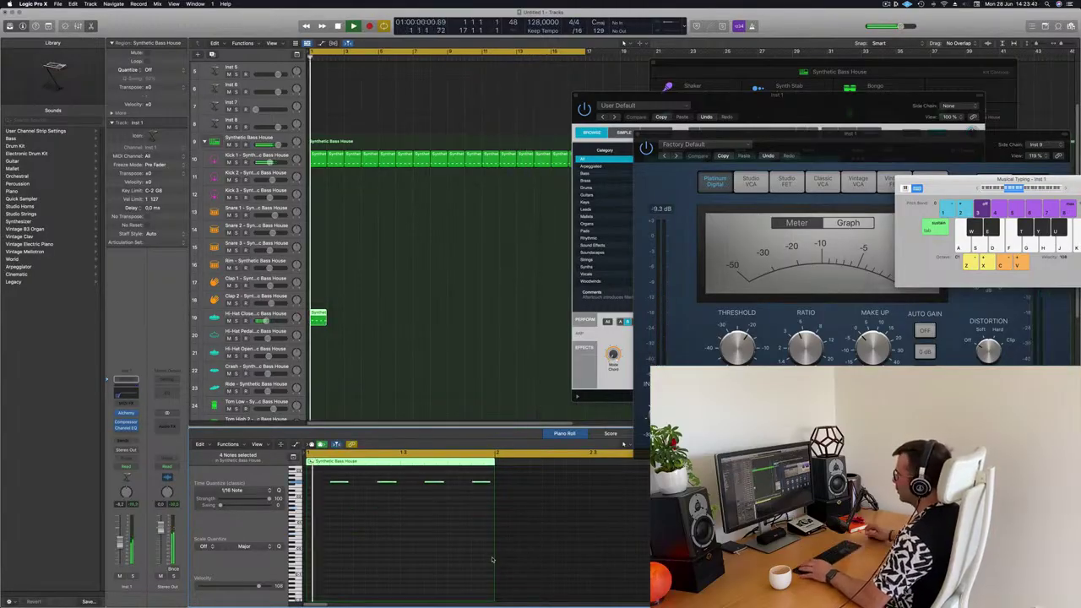
Repeat the one-bar closed hi-hat region until it fills the arrangement up to bar 17
scroll(422, 304, down, 5)
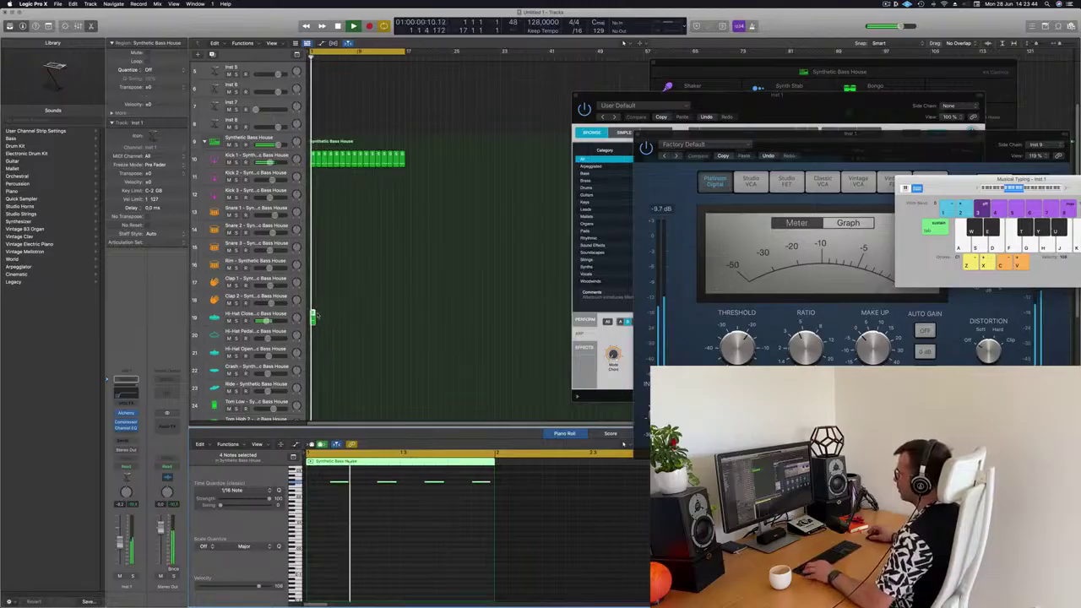
key(super+r)
key(super+r)
key(super+r)
key(super+r)
key(super+r)
key(super+r)
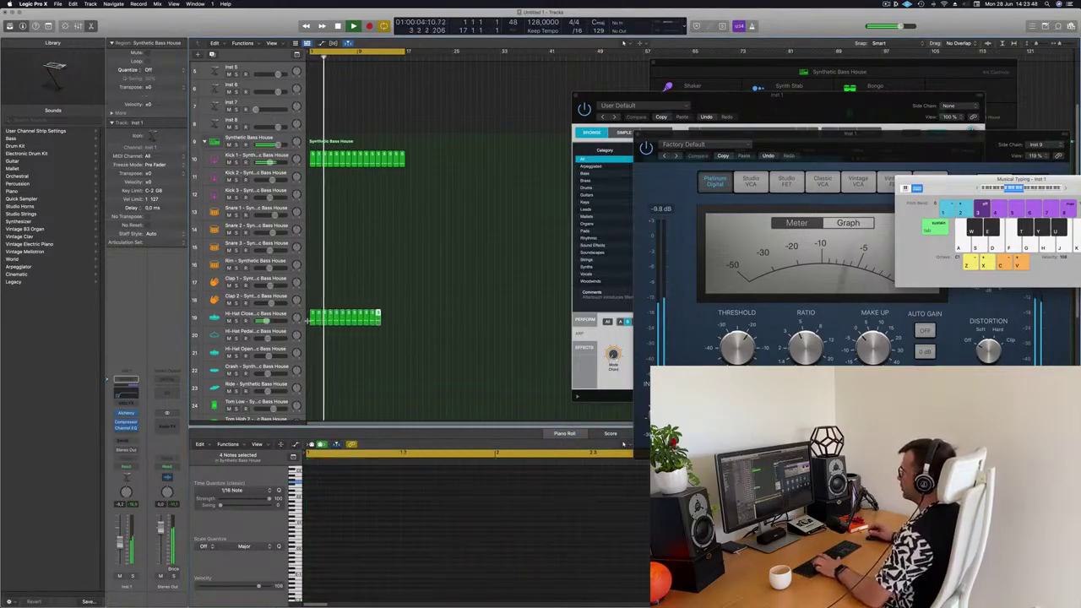
key(super+r)
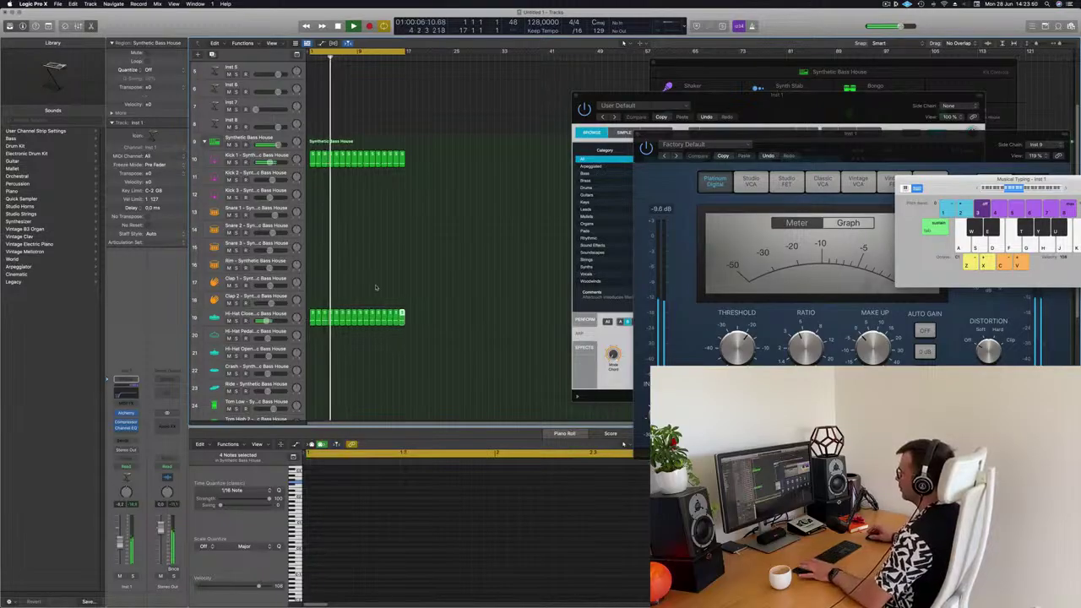
Play the arrangement back from the start to hear the bass, kick and closed hi-hat together
key(space)
key(space)
click(246, 314)
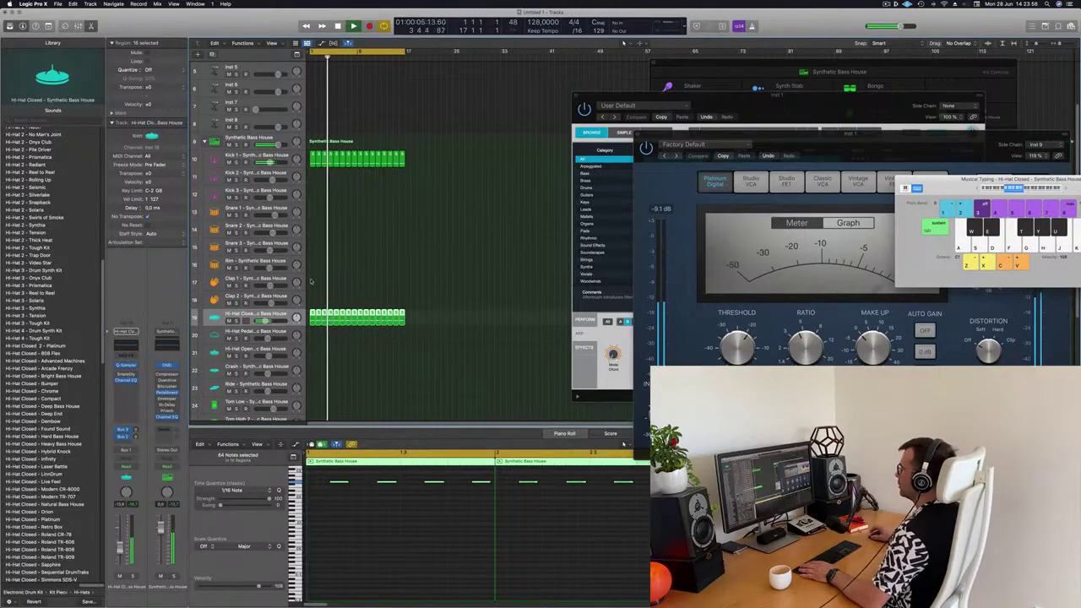
scroll(380, 243, up, 4)
scroll(434, 210, down, 3)
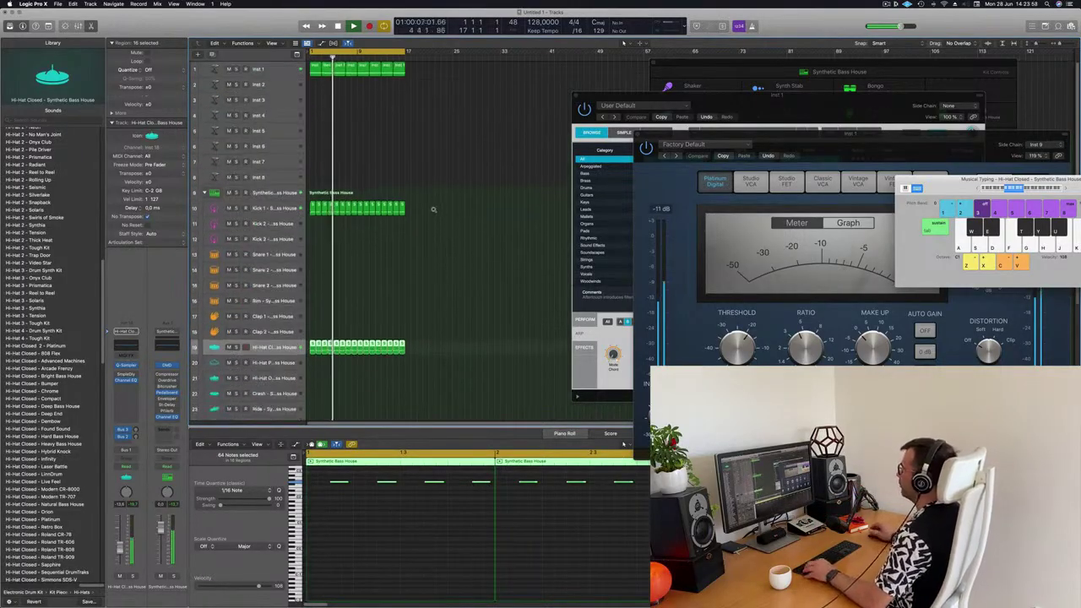
click(410, 150)
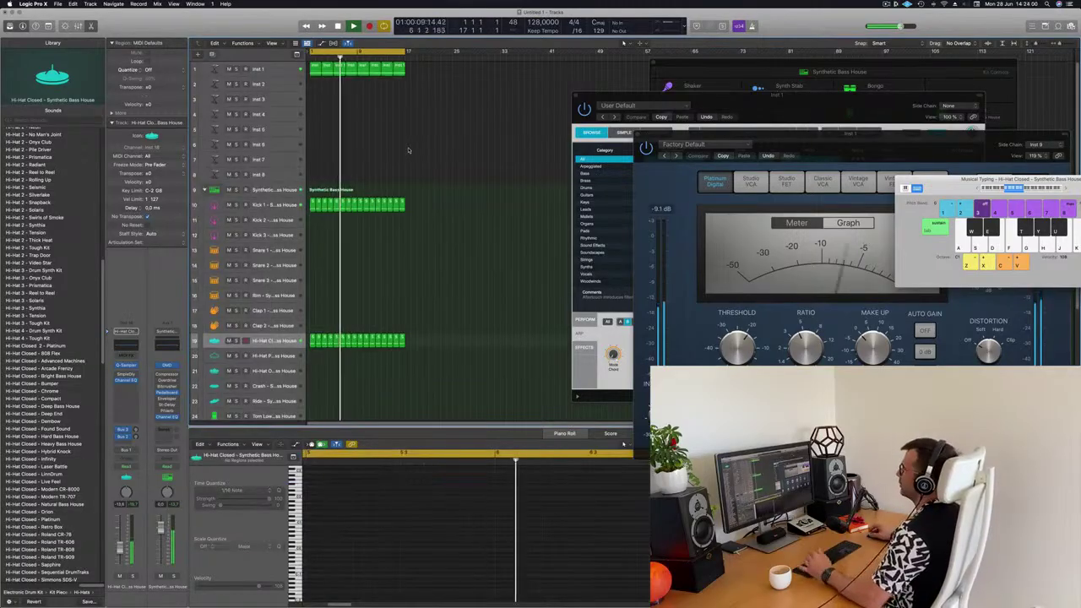
Open the Alchemy synth on the Inst 2 track and show its Bass category presets
click(288, 87)
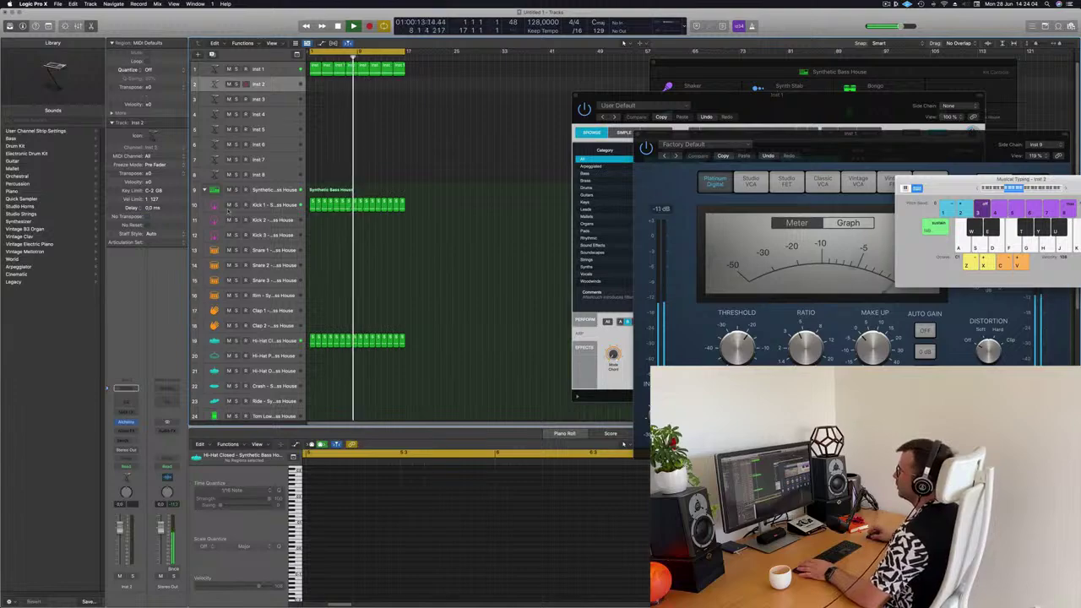
click(126, 421)
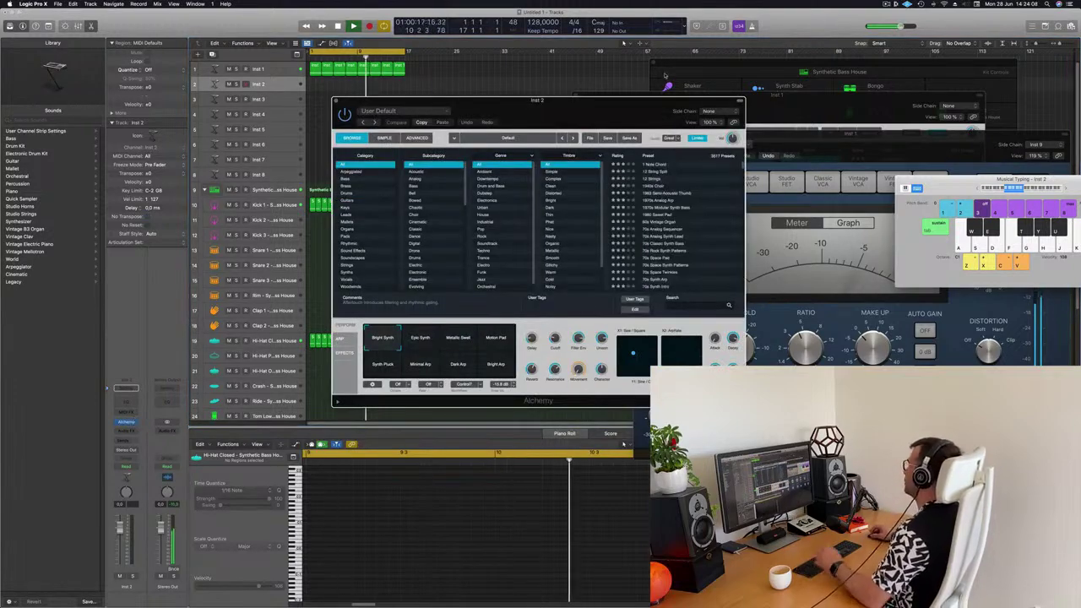
drag(587, 105, 582, 160)
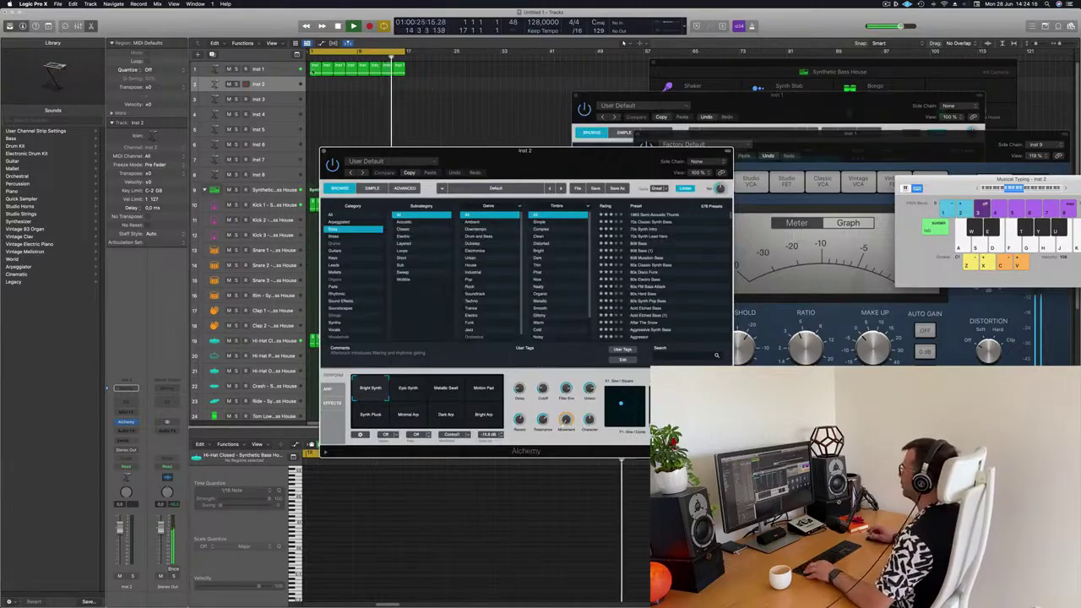
Copy the first Inst 1 region to bar 1 of Inst 2, shorten its note to an eighth and raise it an octave
click(315, 71)
drag(315, 71, 316, 84)
click(371, 504)
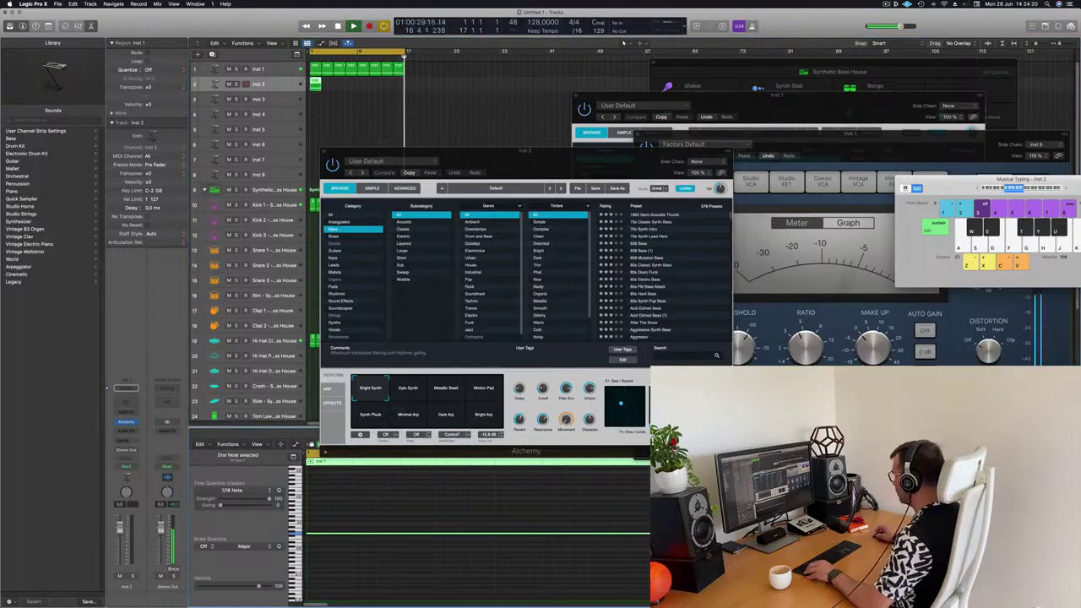
drag(707, 534, 331, 550)
click(337, 519)
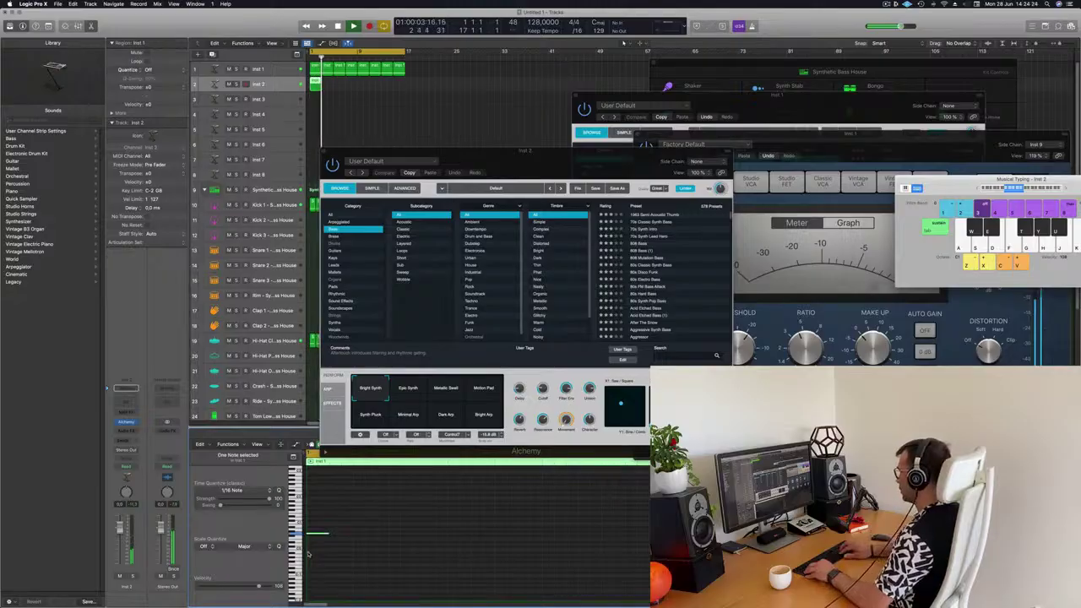
Load the 1963 Semi-Acoustic Thumb bass preset on the Inst 2 track
drag(554, 171, 574, 162)
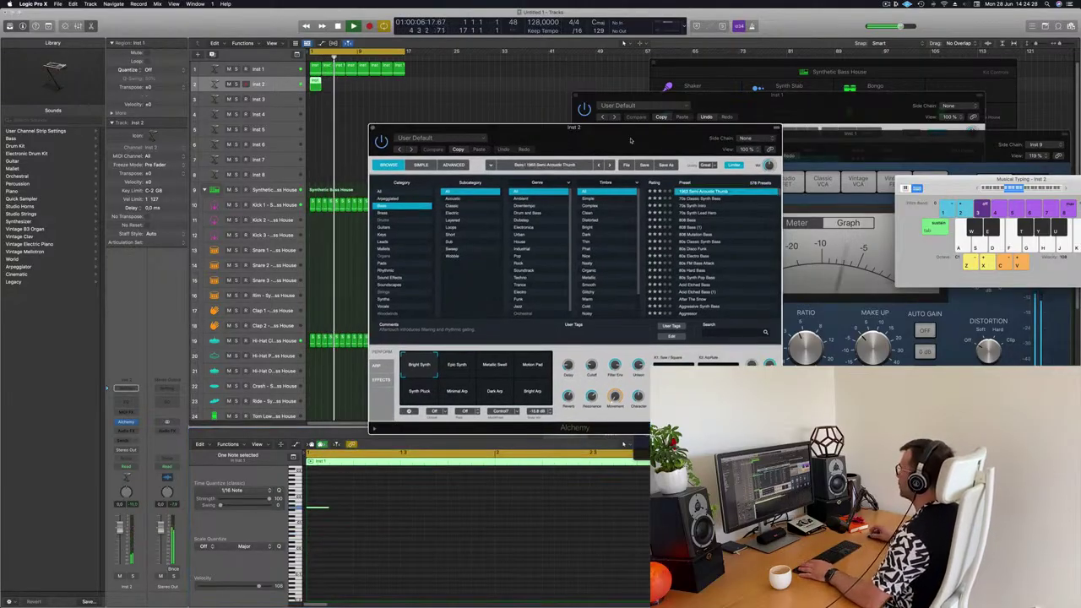
drag(630, 140, 640, 136)
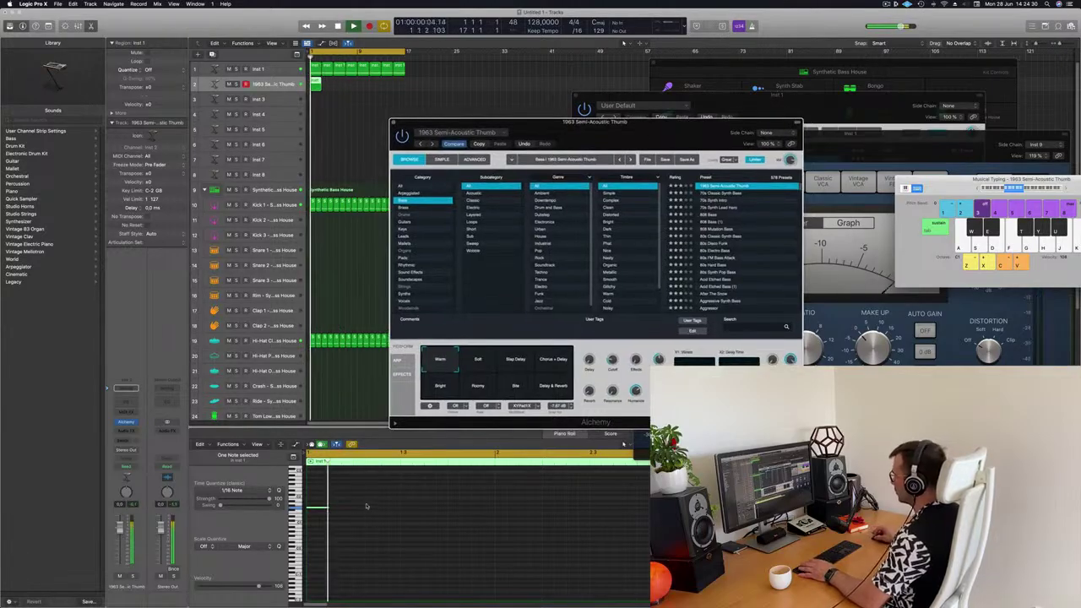
Duplicate the short note in bar 1 onto the off-beats after beats 2 and 3, giving a three-note bass pattern
click(315, 509)
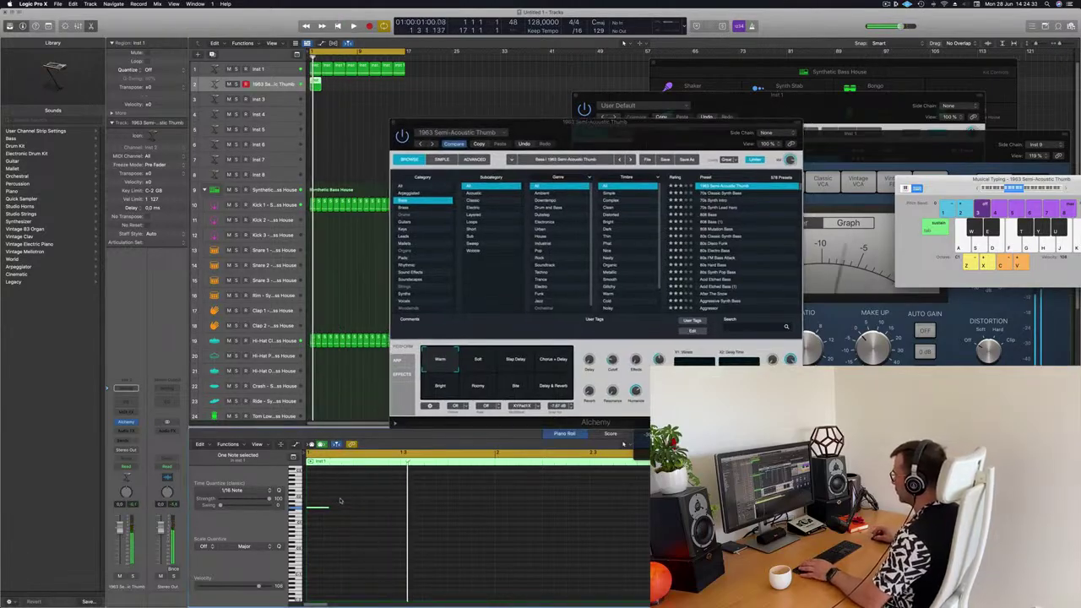
click(318, 509)
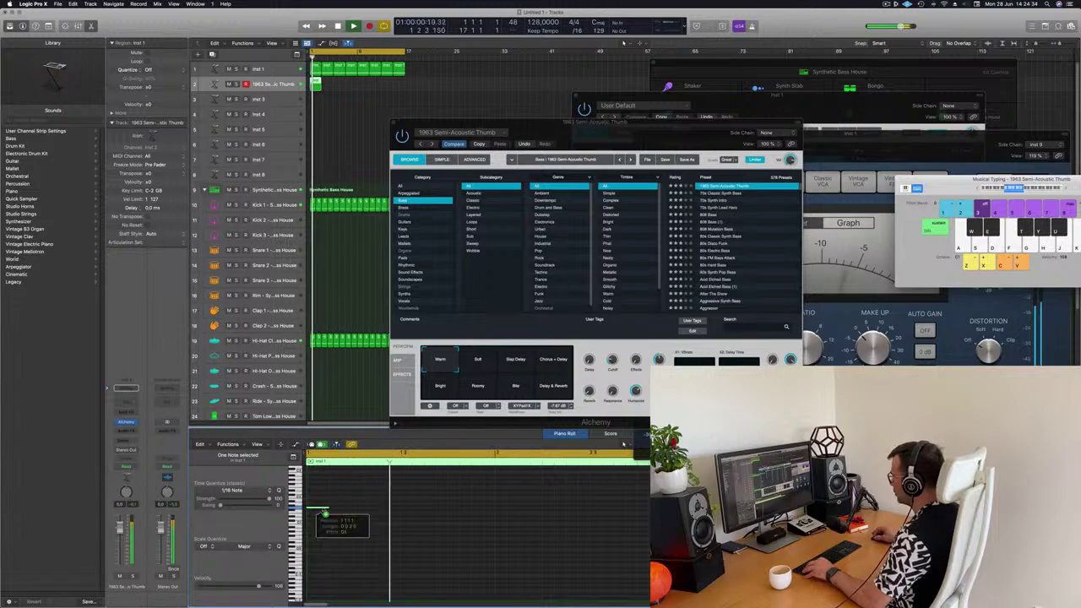
drag(319, 510, 390, 510)
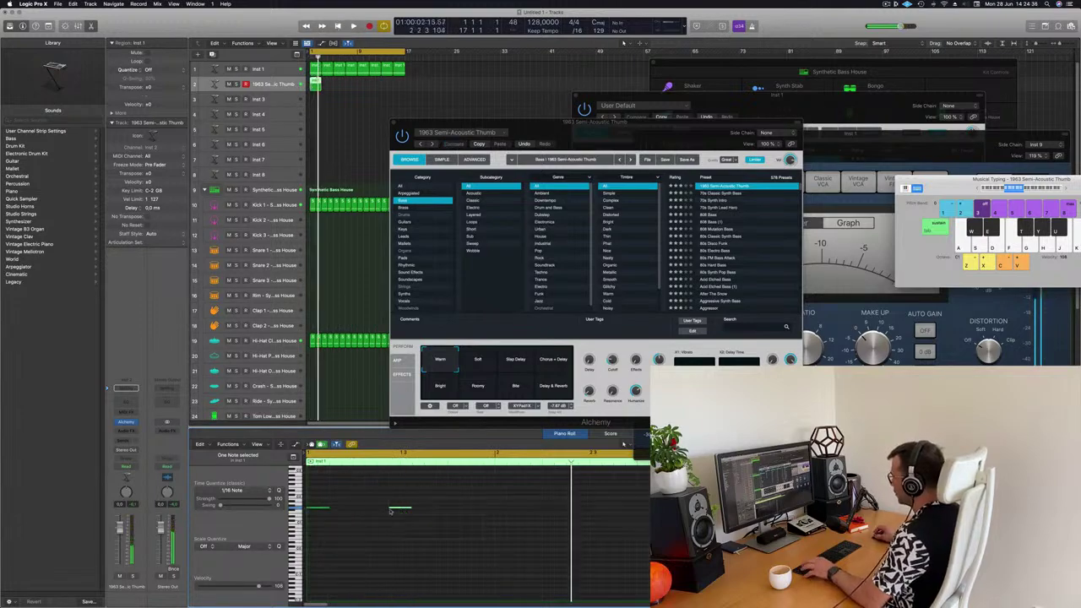
scroll(364, 510, left, 2)
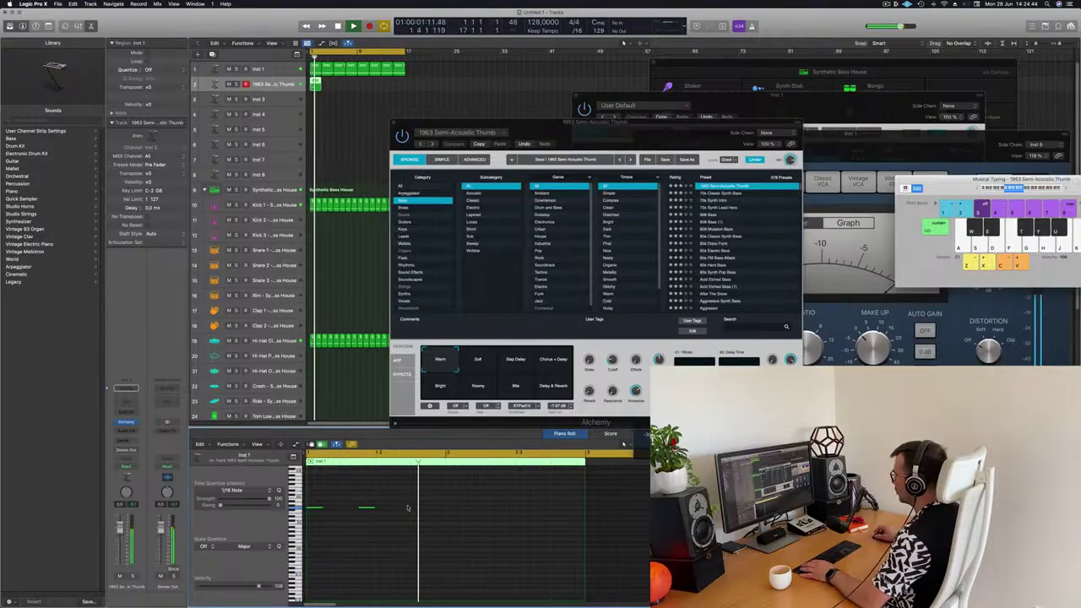
mouse_move(407, 507)
mouse_down()
mouse_move(321, 504)
mouse_move(398, 512)
mouse_up()
Copy the three-note bass pattern from bar 1 to the start of bar 2 and play the region
scroll(374, 530, left, 2)
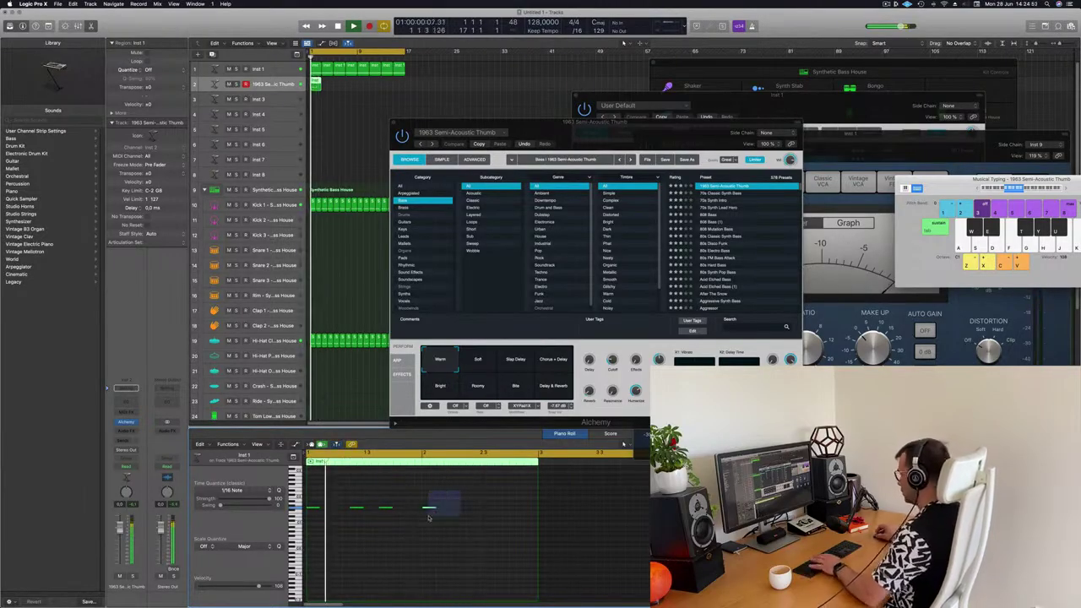
key(Delete)
mouse_move(428, 517)
mouse_down()
mouse_move(304, 538)
mouse_move(359, 511)
mouse_move(429, 509)
mouse_up()
key(space)
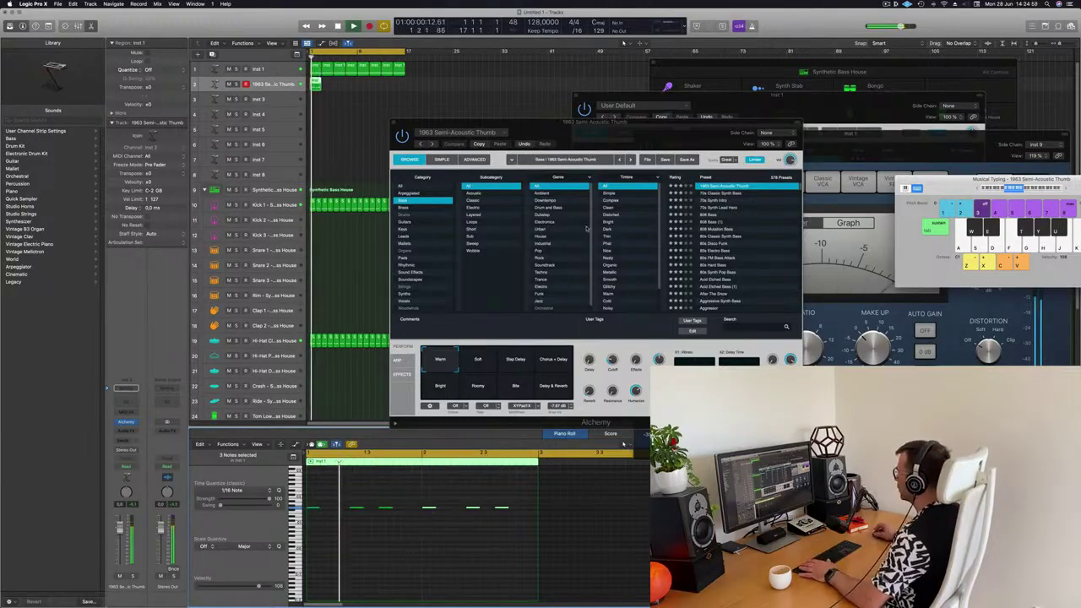
Repeat the two-bar short-note bass region until it fills the arrangement up to bar 17
drag(619, 127, 741, 108)
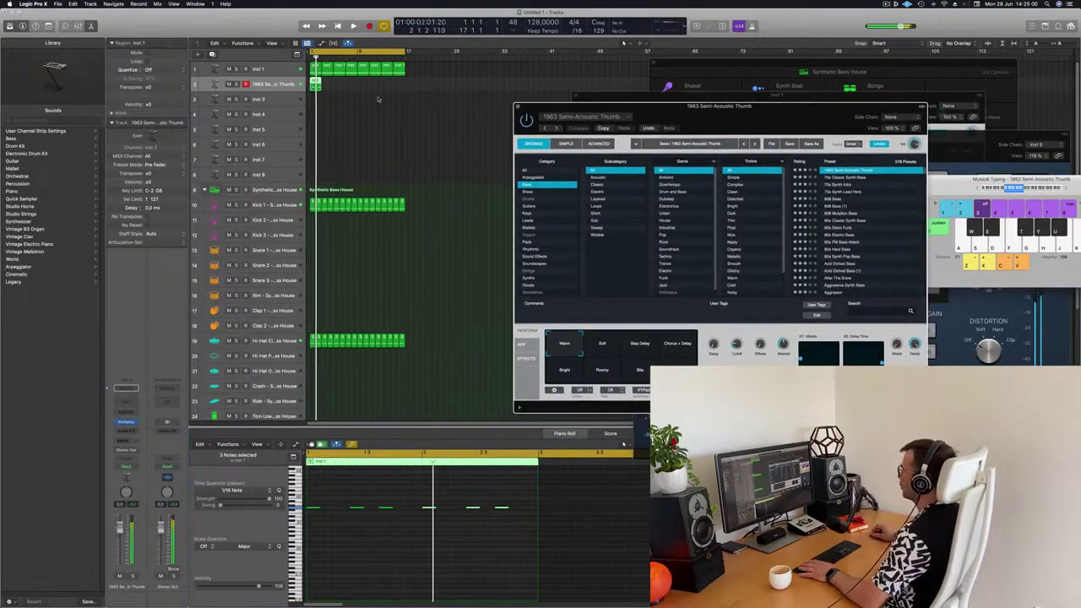
click(317, 88)
key(super+r)
key(super+r)
key(super+r)
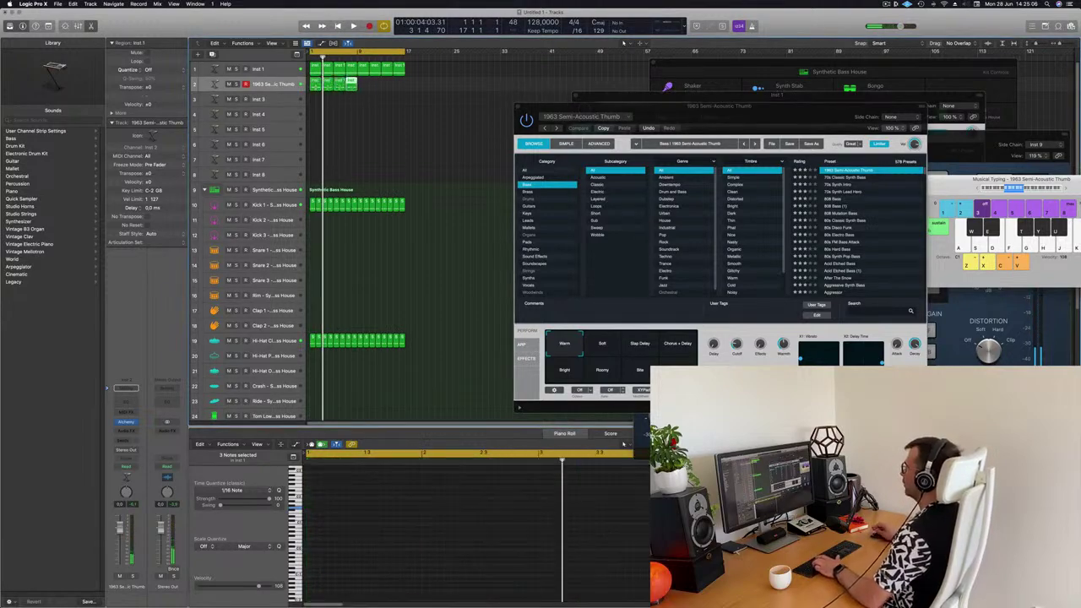
Switch the short-note bass track's Alchemy preset to 70s Classic Synth Bass and play the arrangement
drag(803, 105, 664, 109)
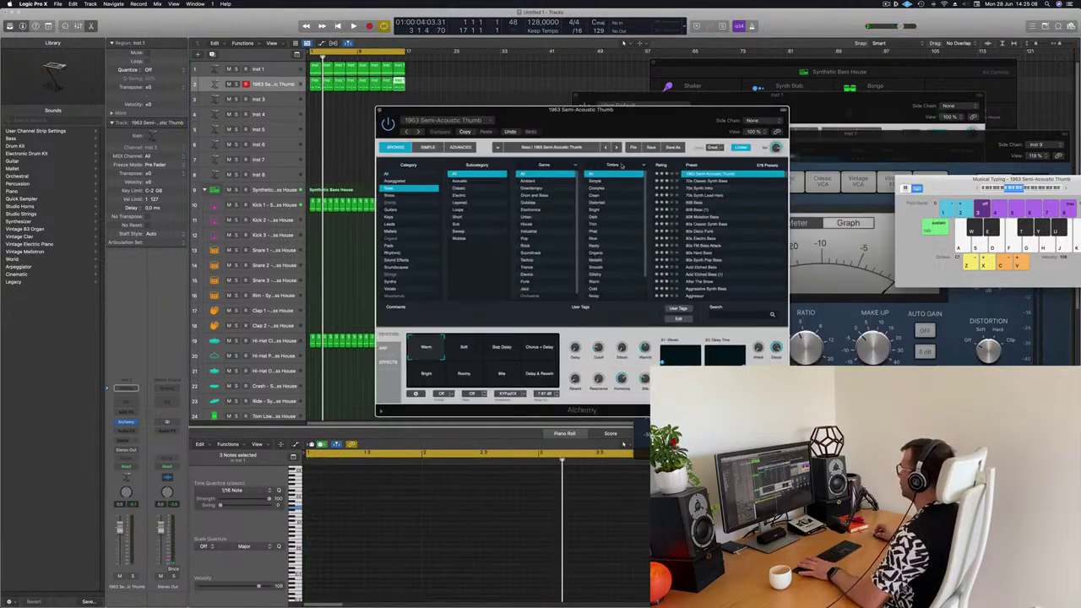
key(space)
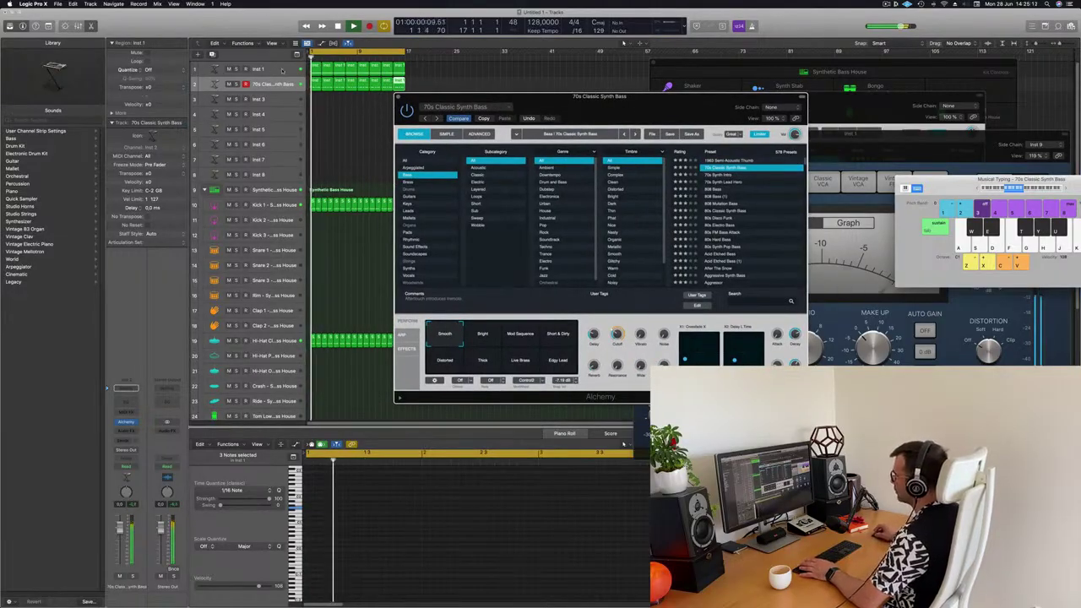
Duplicate the Inst 1 track with its channel settings and move all short-note bass regions onto the new track
click(239, 70)
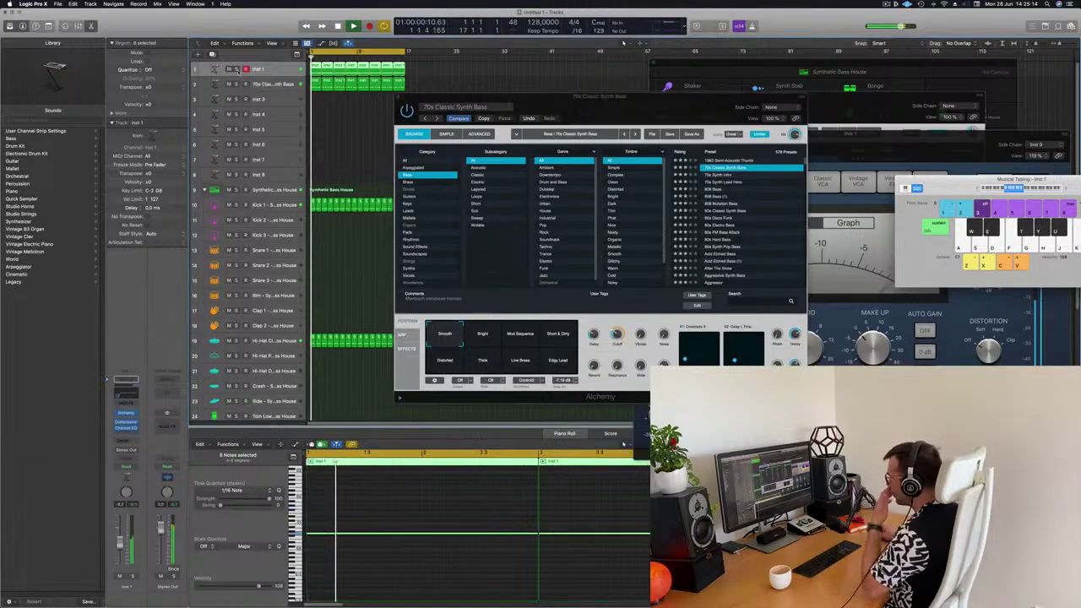
key(super+d)
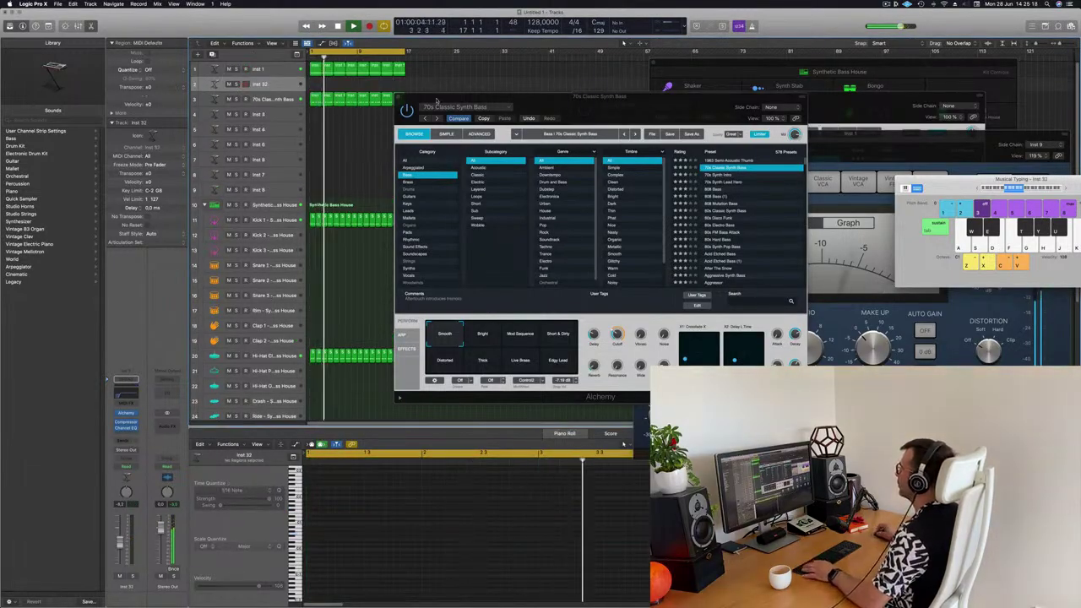
drag(435, 98, 577, 108)
drag(444, 108, 264, 84)
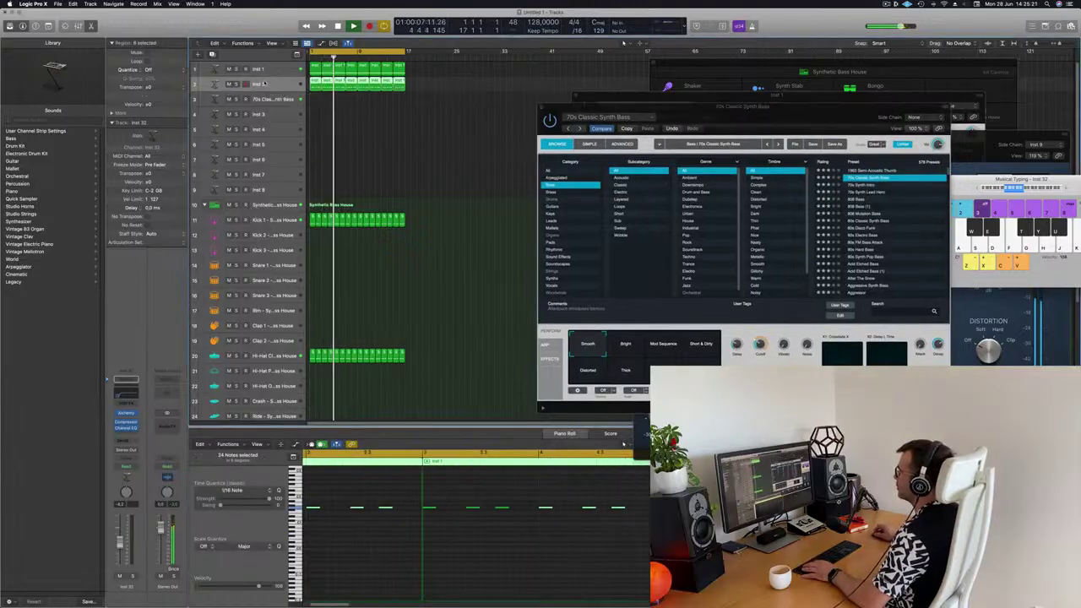
Open the Channel EQ and Alchemy on the duplicated track and show Alchemy's Bass category presets
click(125, 422)
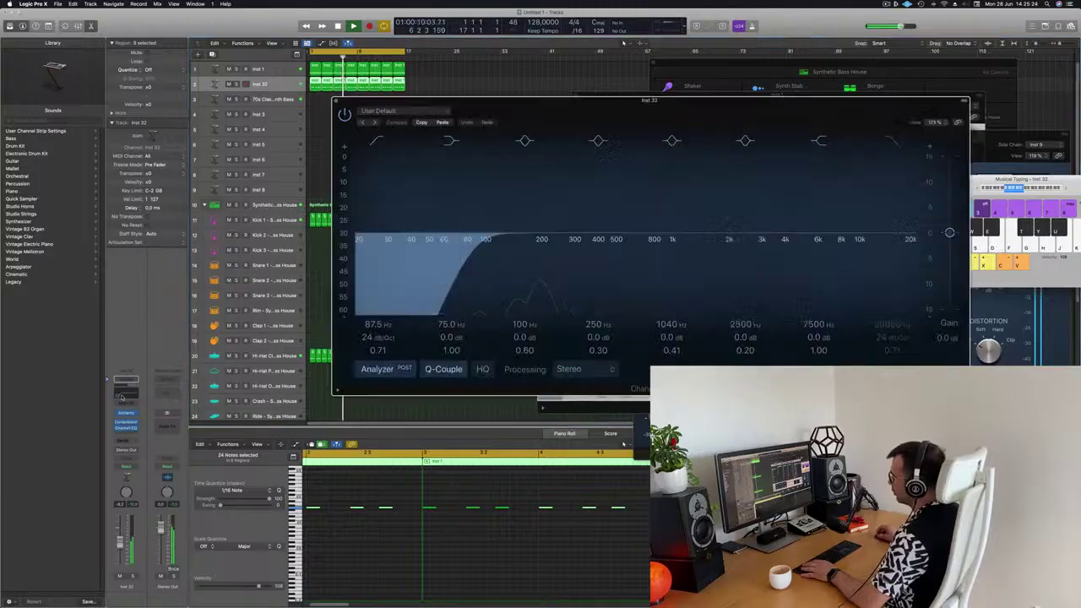
drag(485, 102, 832, 108)
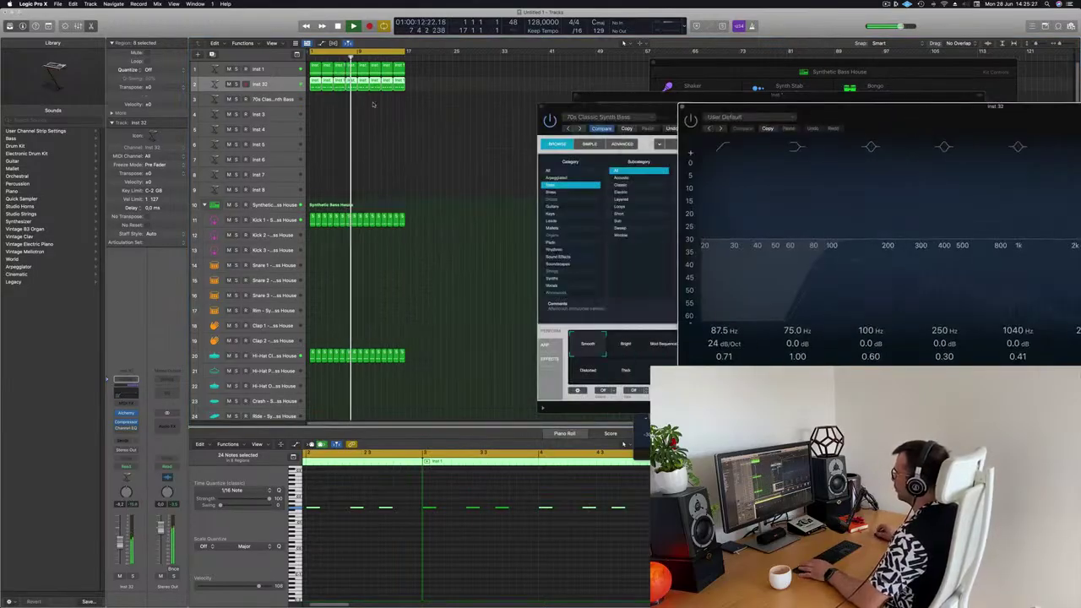
click(126, 414)
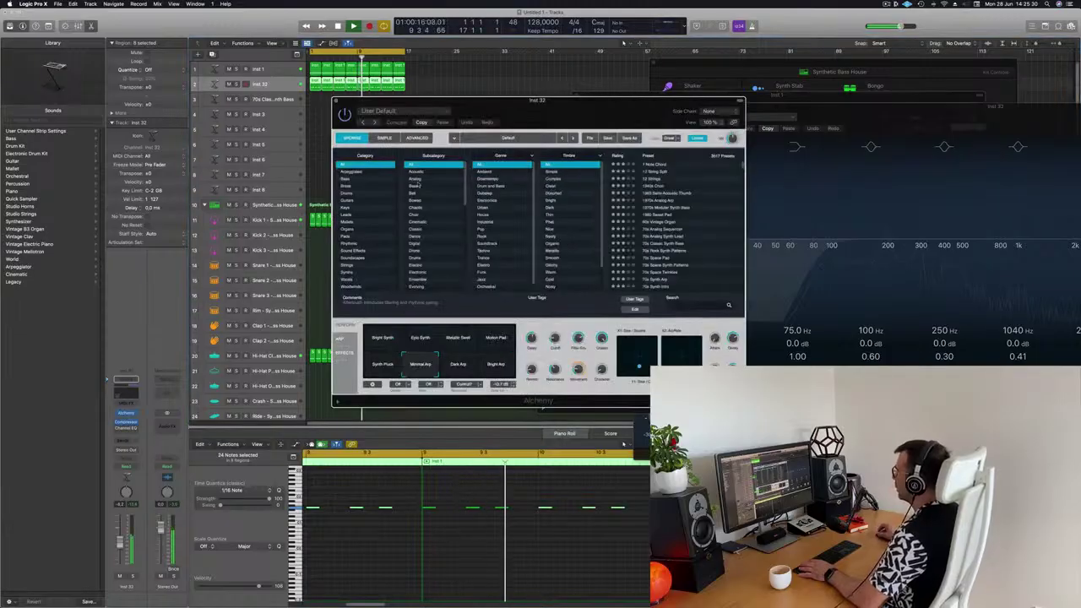
click(347, 179)
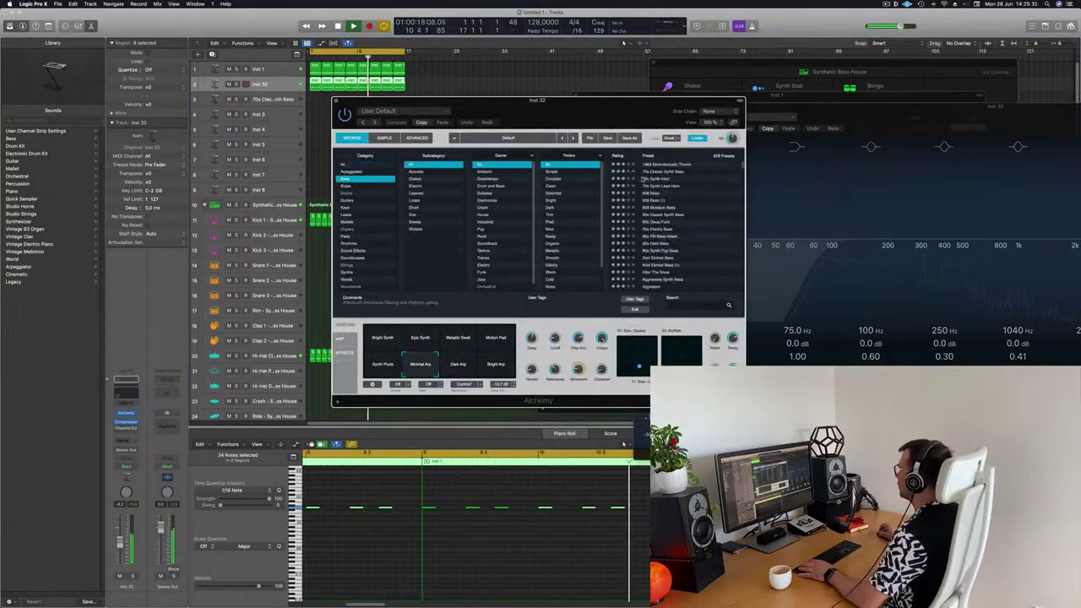
Audition 70s Synth Intro, 808 Bass and 80s Classic Synth Bass on the duplicated track, and load the Restrained Bass preset
drag(591, 100, 644, 96)
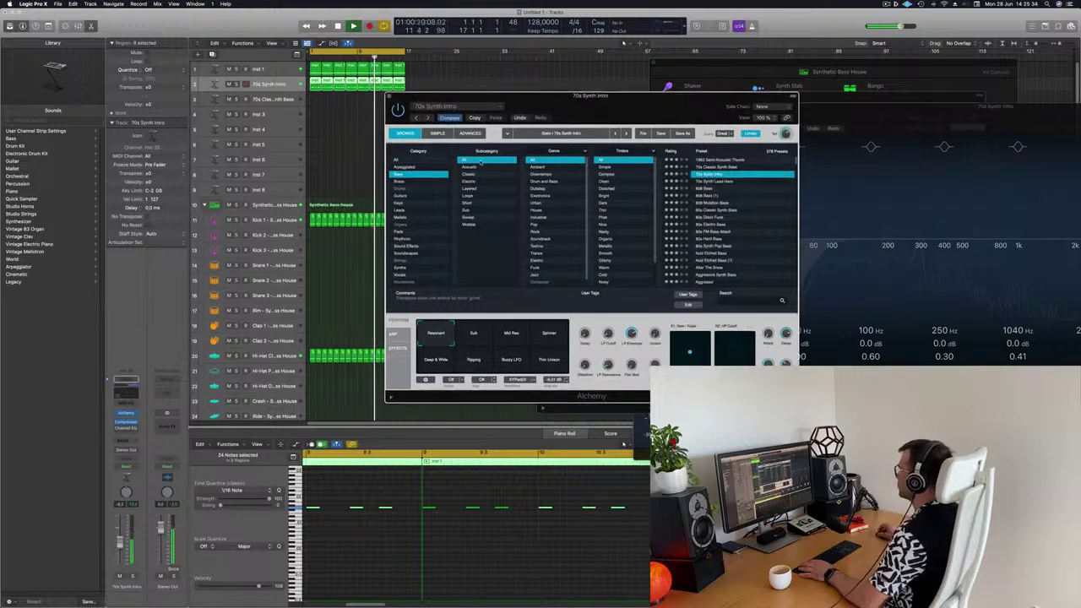
click(709, 197)
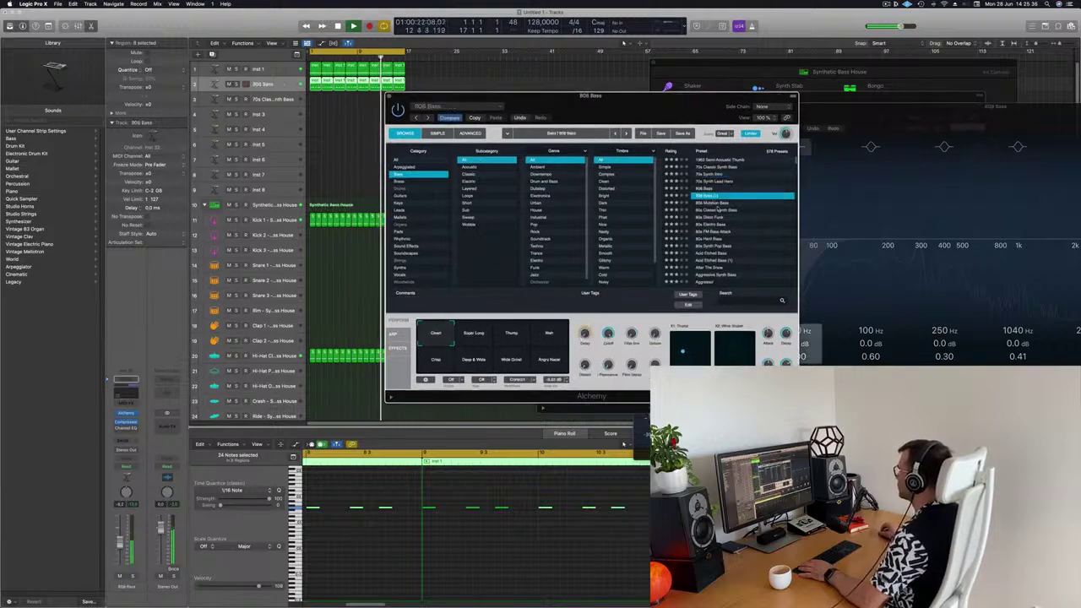
click(708, 211)
scroll(712, 228, down, 15)
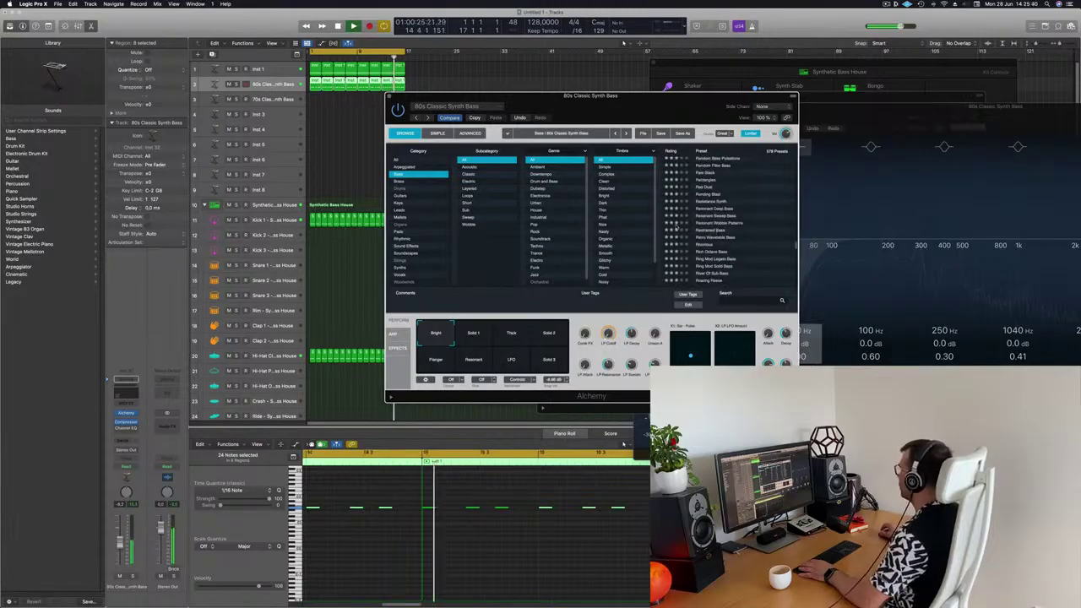
click(709, 230)
drag(591, 95, 640, 62)
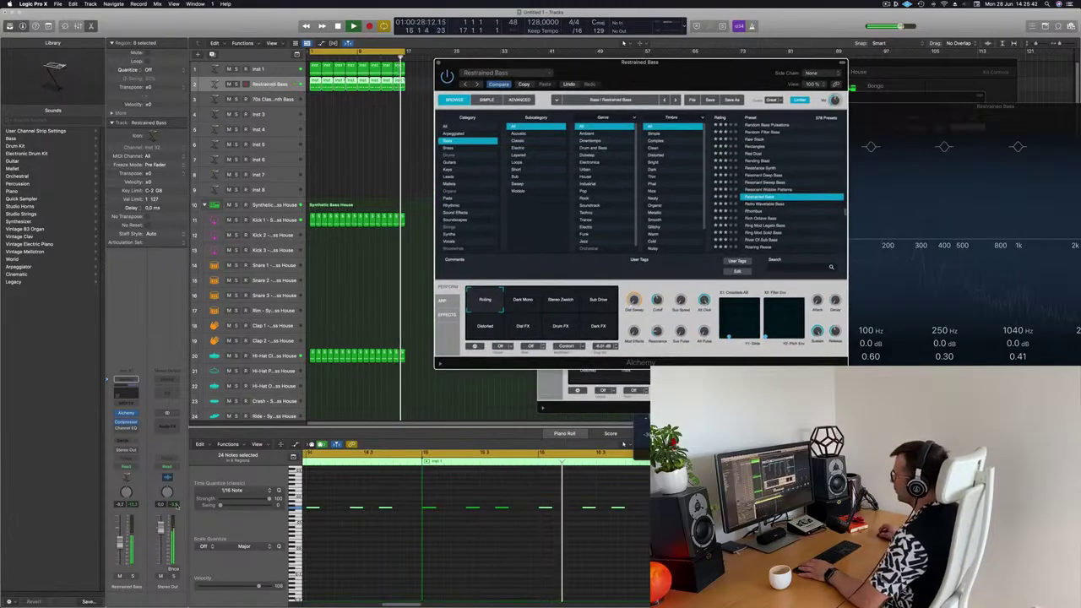
Solo the Restrained Bass track to hear it alone, and return to the full mix
click(623, 42)
key(s)
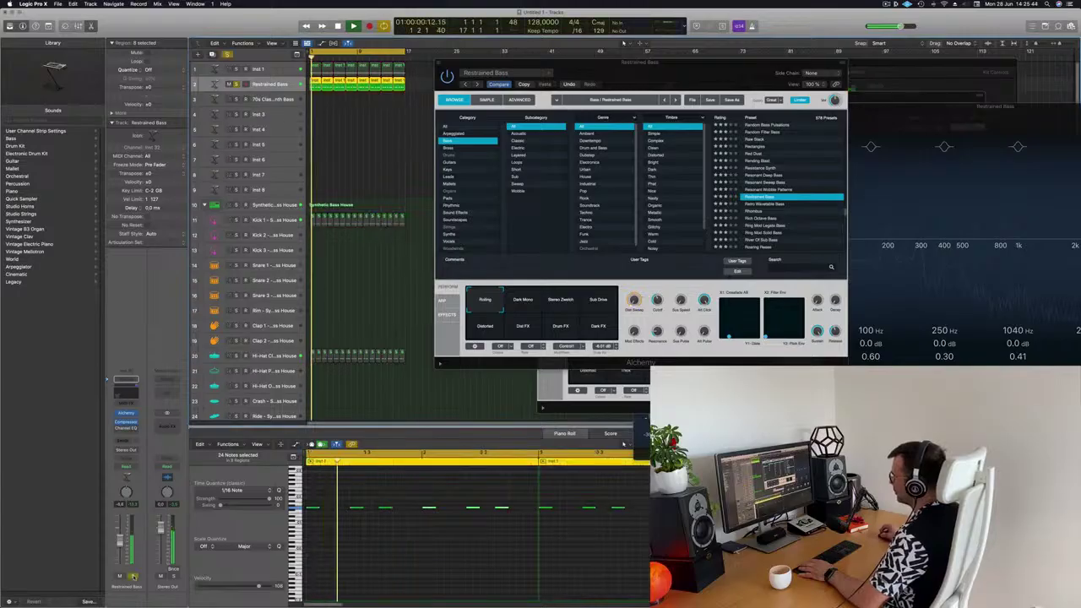
key(s)
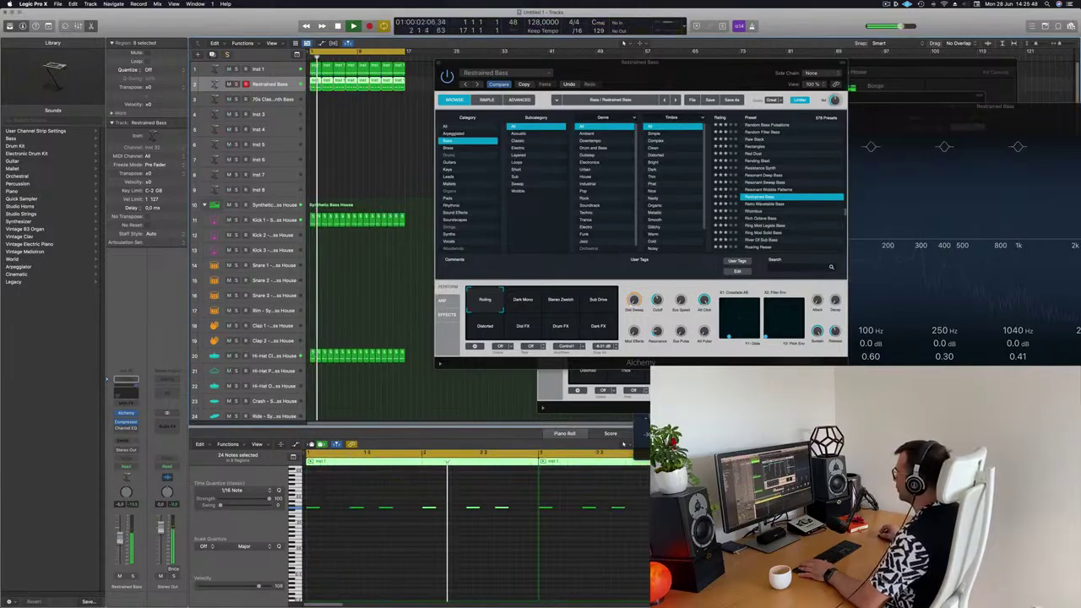
Choose the Dark Mono performance variation for the Restrained Bass preset
click(523, 301)
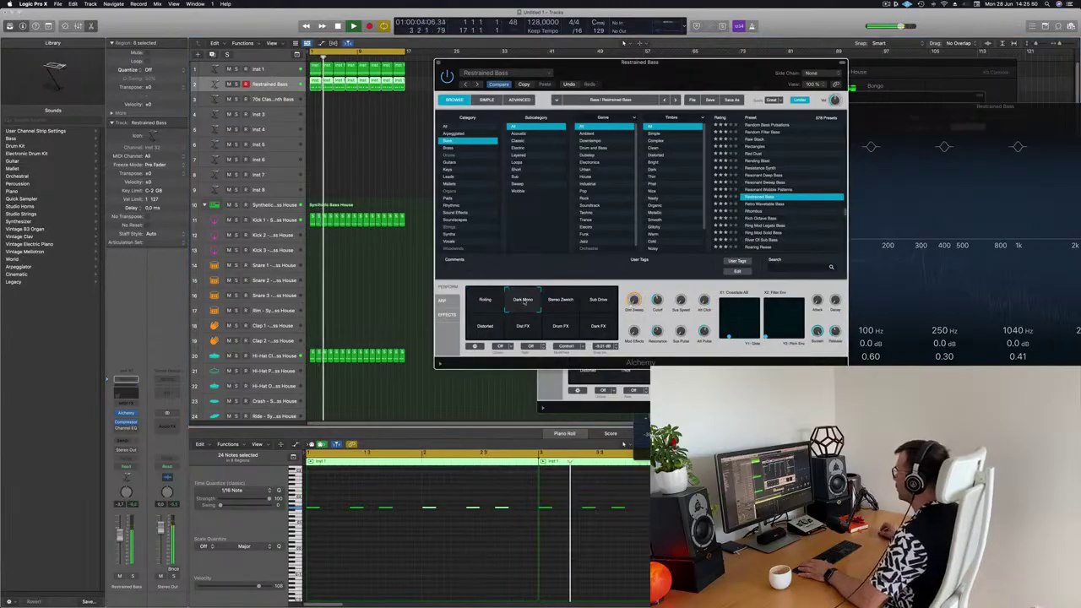
drag(528, 63, 486, 75)
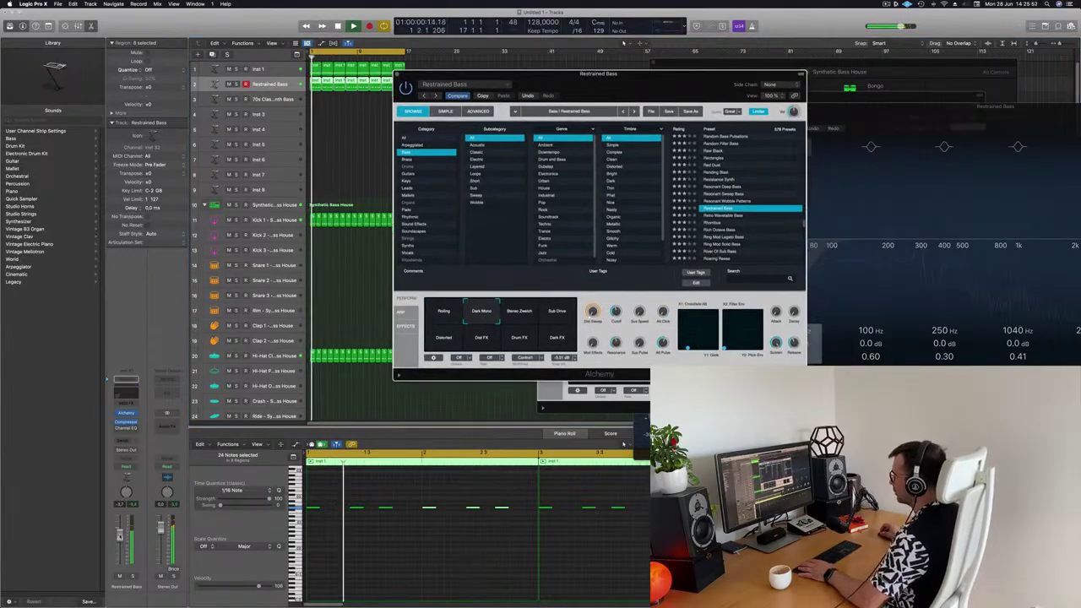
Lower the Restrained Bass track's volume slightly and close its Alchemy window
drag(119, 536, 119, 545)
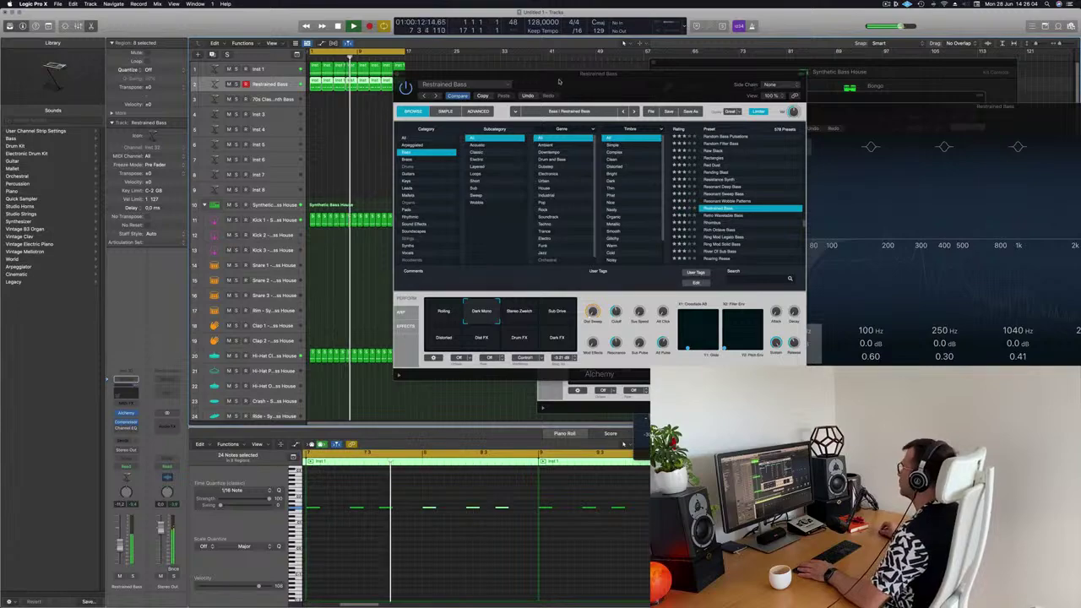
drag(473, 70, 454, 88)
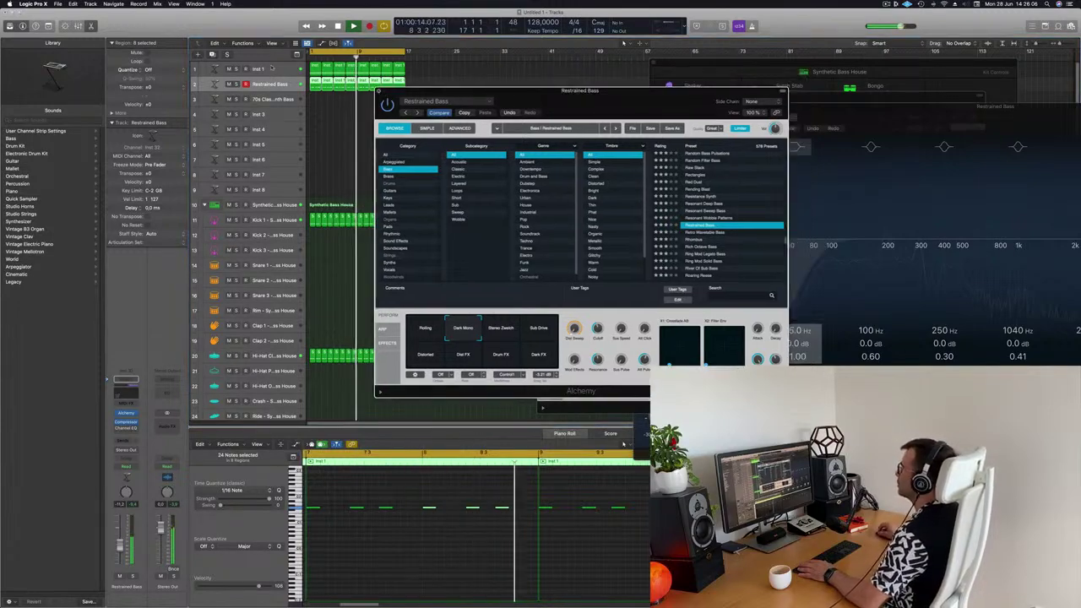
click(379, 91)
Open Alchemy on the Inst 1 track to review its performance controls, and close the plug-in again
click(279, 70)
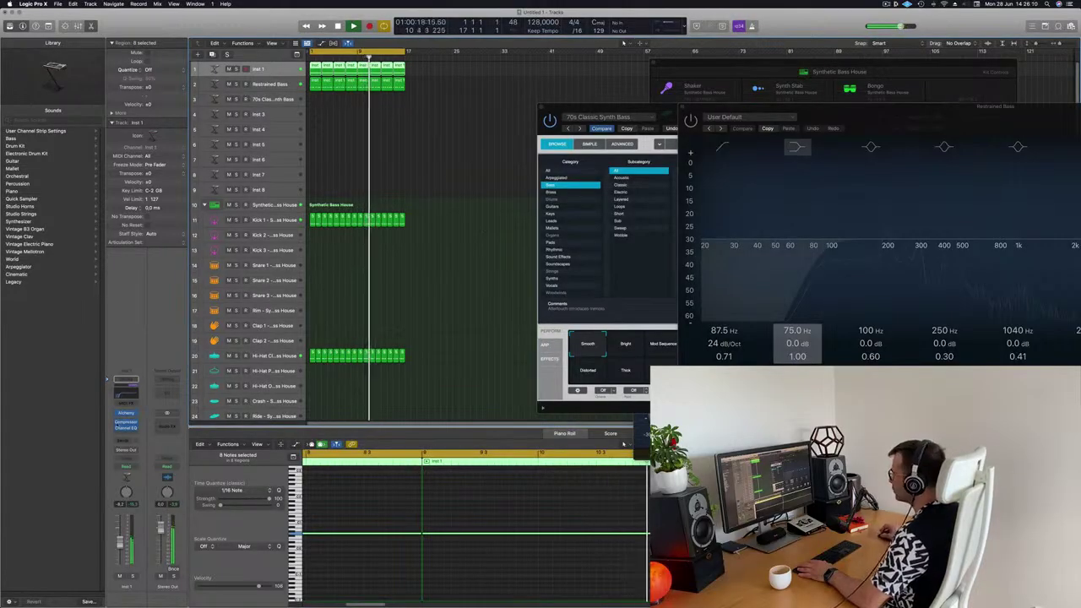
click(125, 414)
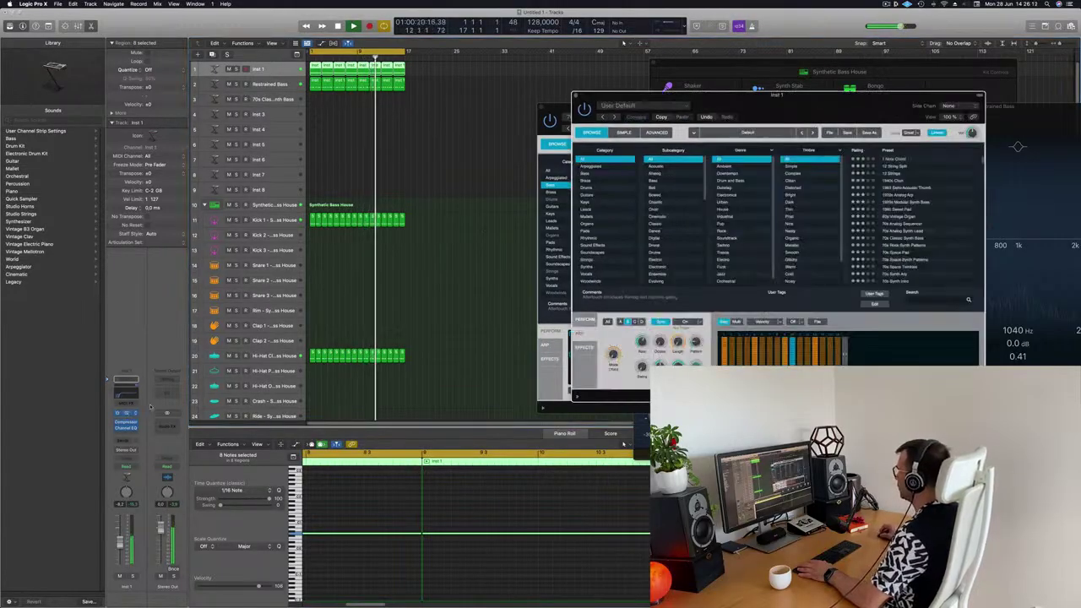
click(581, 319)
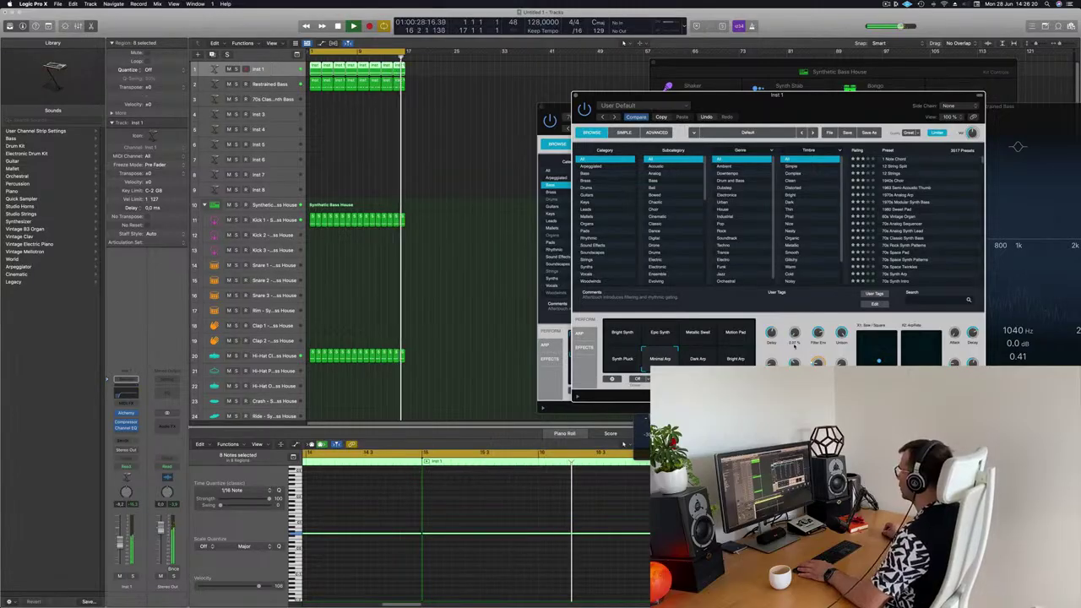
drag(859, 112, 712, 136)
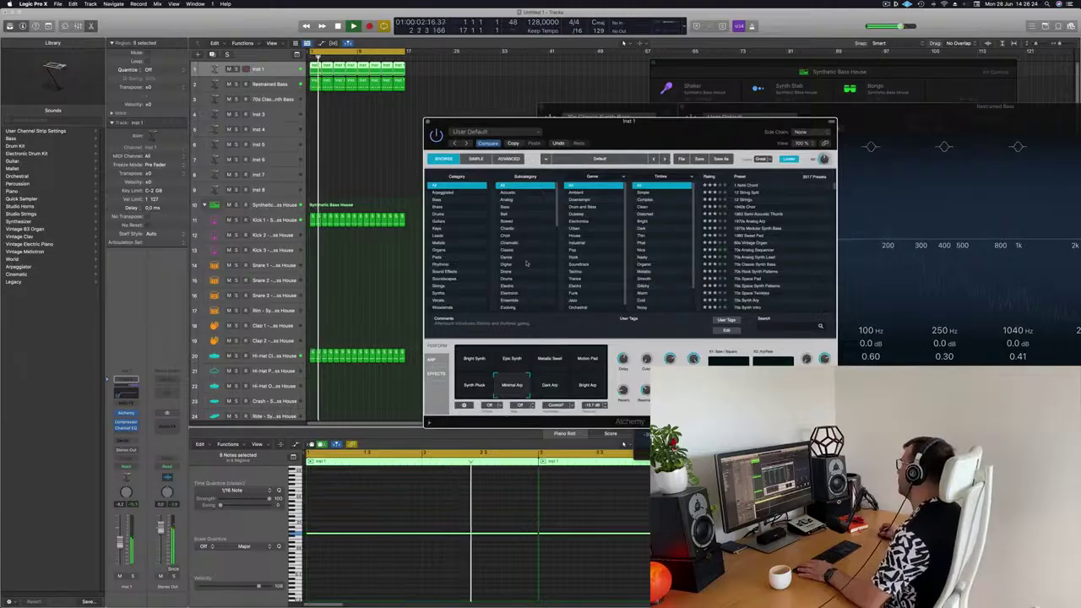
drag(573, 132, 527, 124)
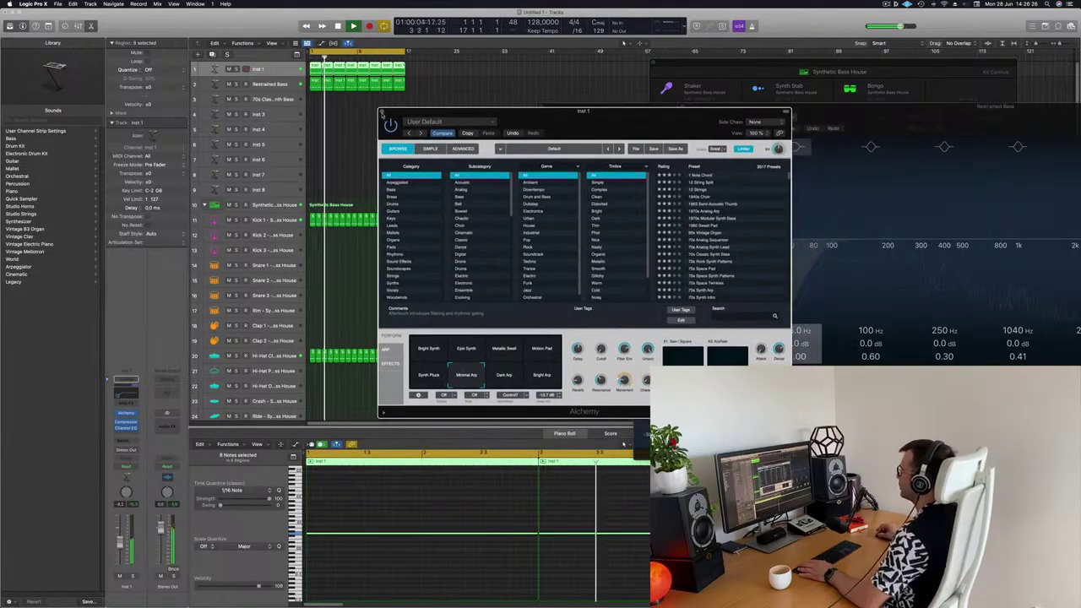
click(383, 111)
click(364, 114)
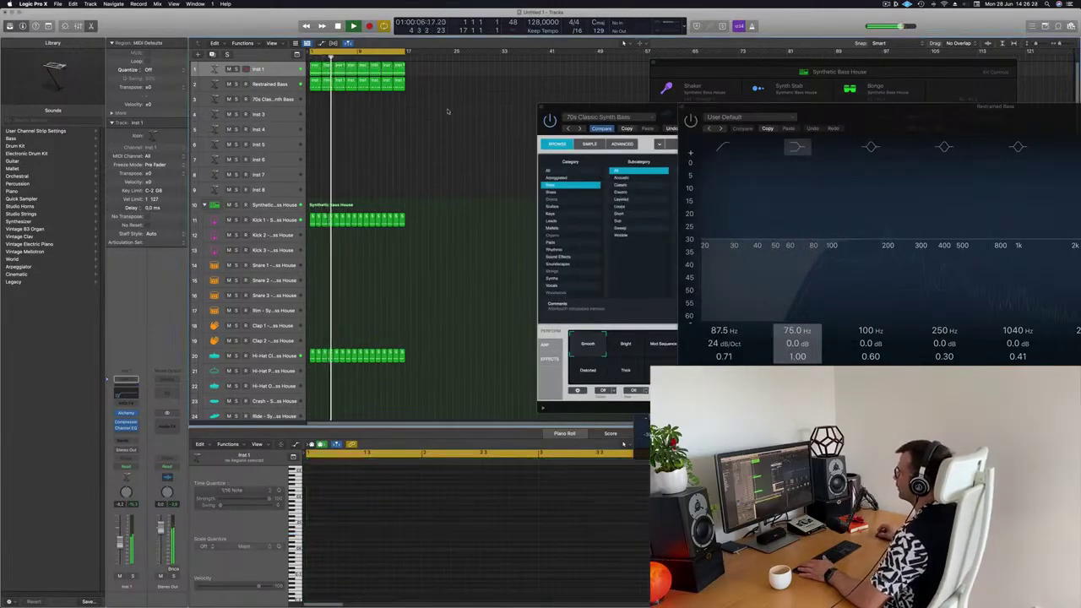
Copy the first Restrained Bass region to the start of the 70s Classic Synth Bass track
click(313, 85)
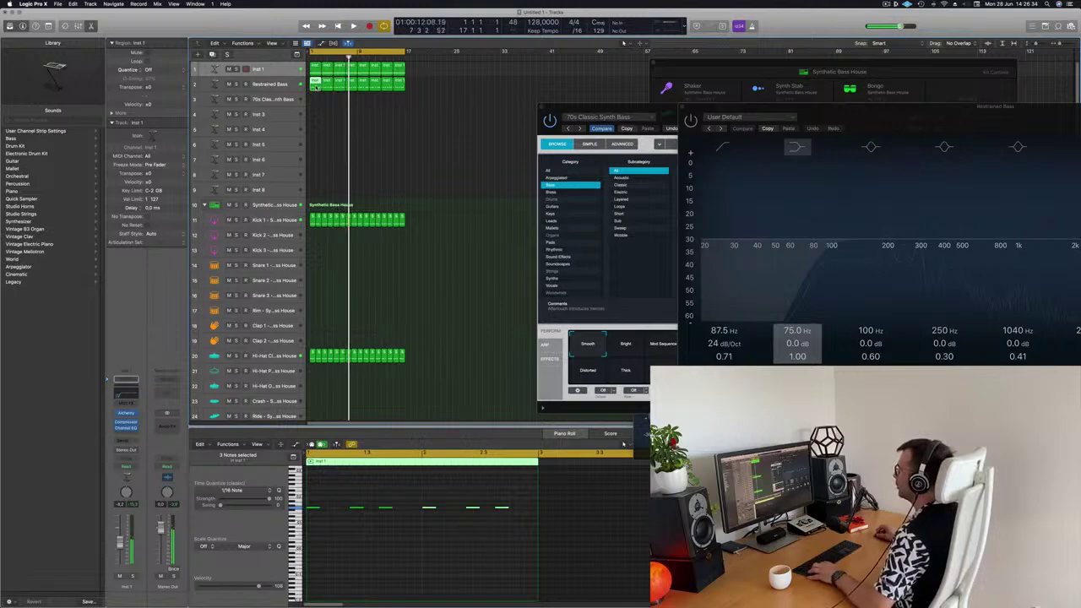
click(315, 99)
click(314, 84)
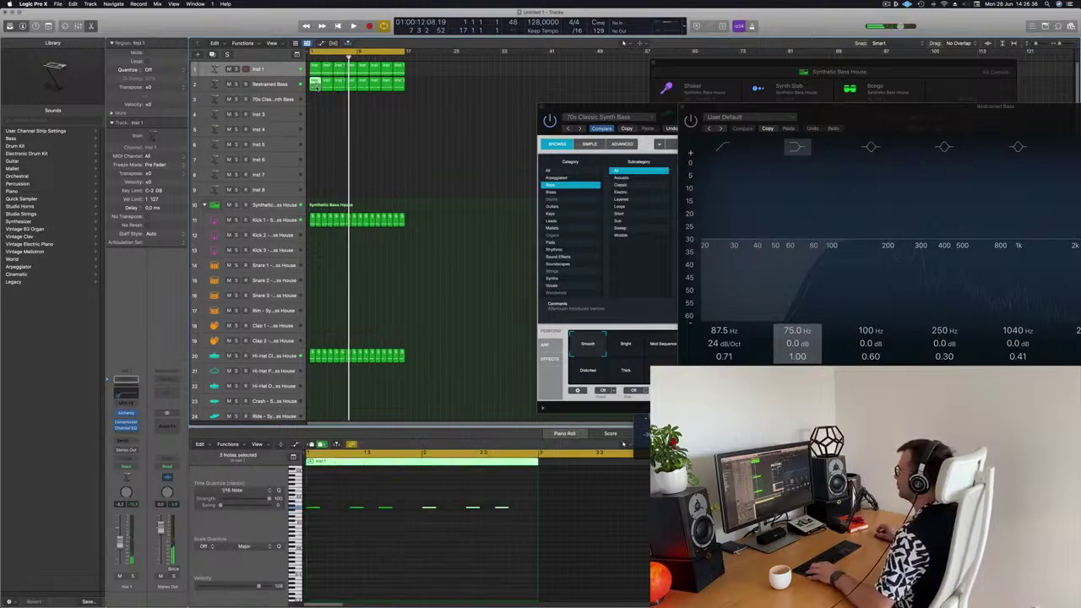
drag(316, 88, 315, 100)
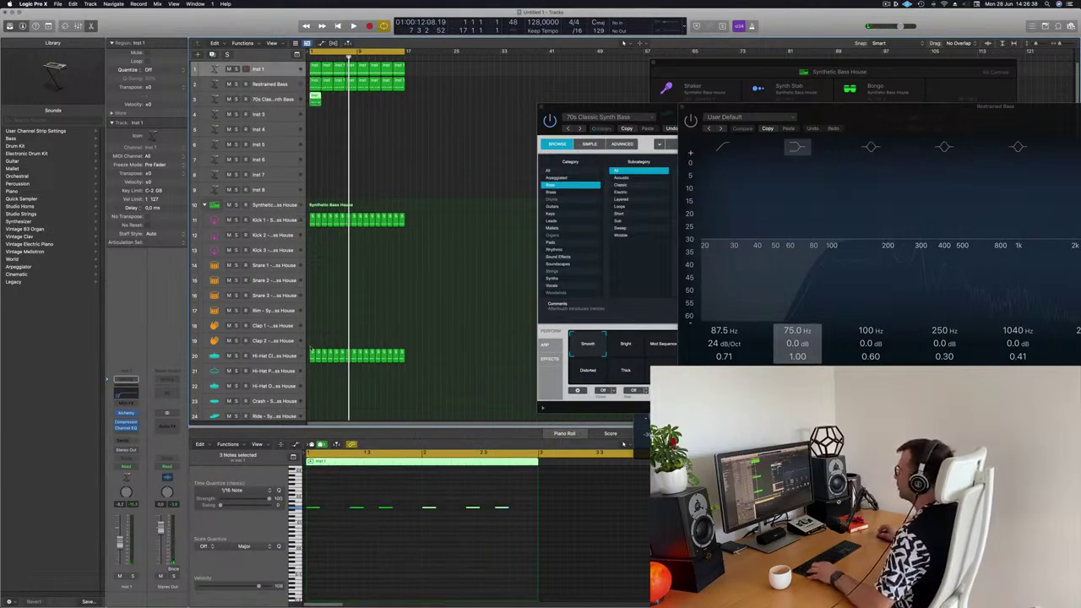
Raise all six notes of the copied region by an octave and layer a duplicate of them one octave higher
drag(314, 501, 528, 533)
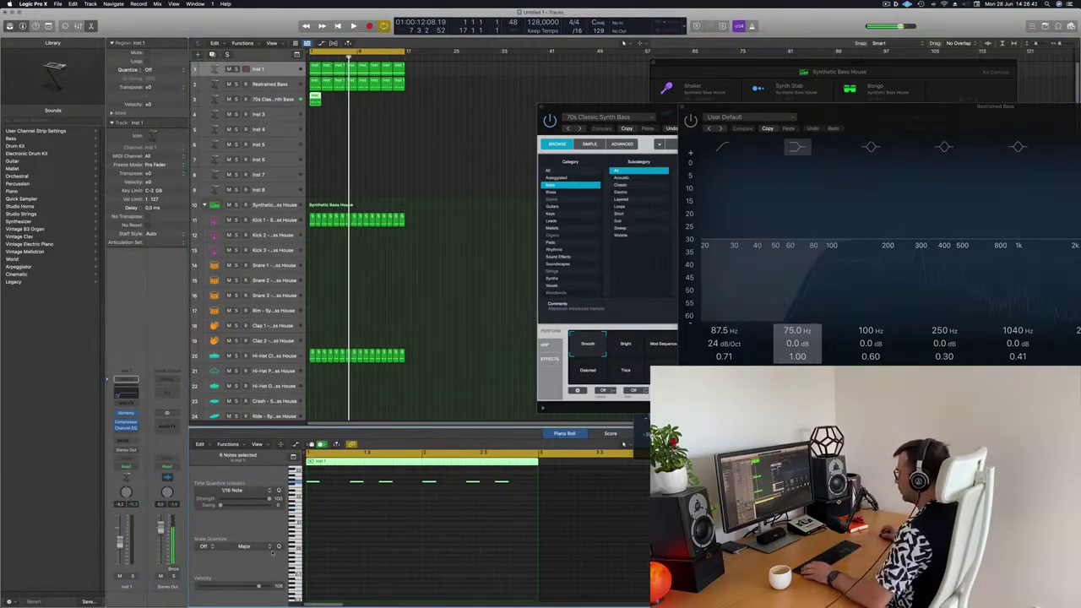
scroll(354, 564, up, 3)
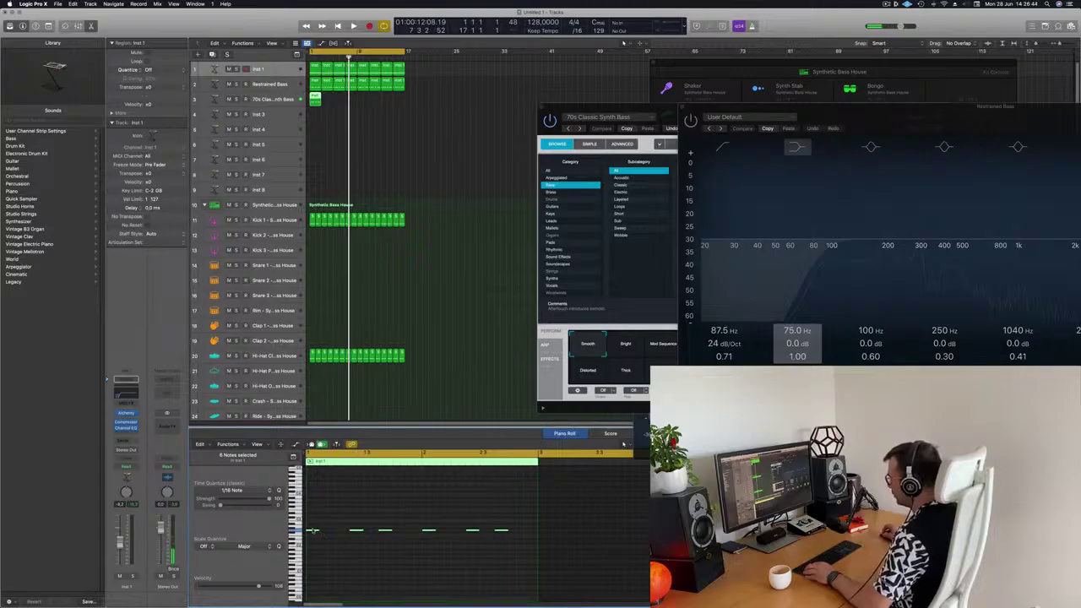
drag(314, 531, 318, 510)
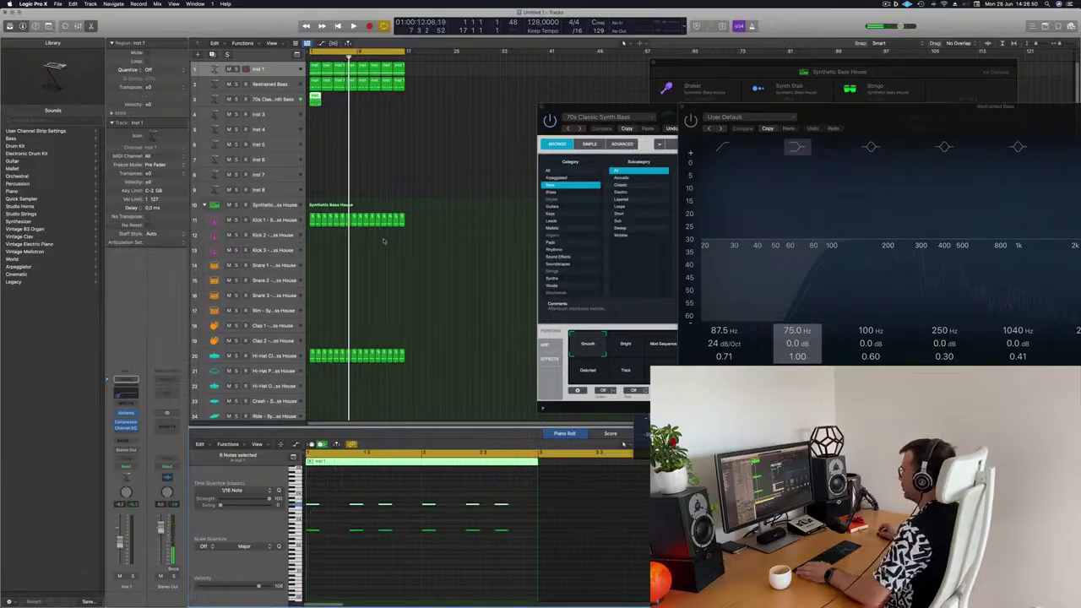
Repeat the two-bar region on the 70s Classic Synth Bass track until it fills 16 bars
click(316, 97)
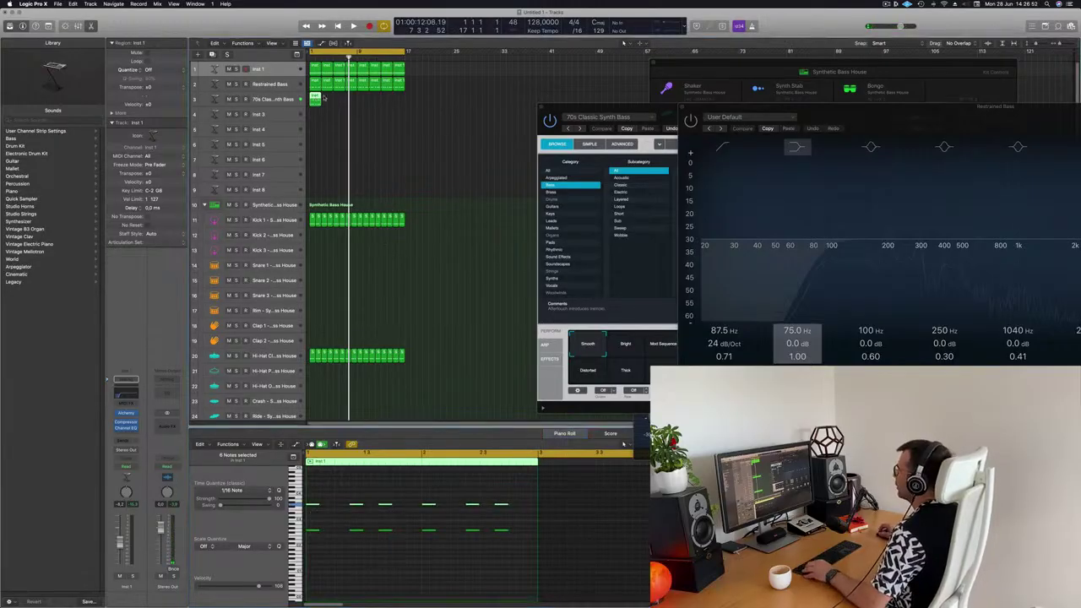
key(super+r)
key(super+r)
key(super+r)
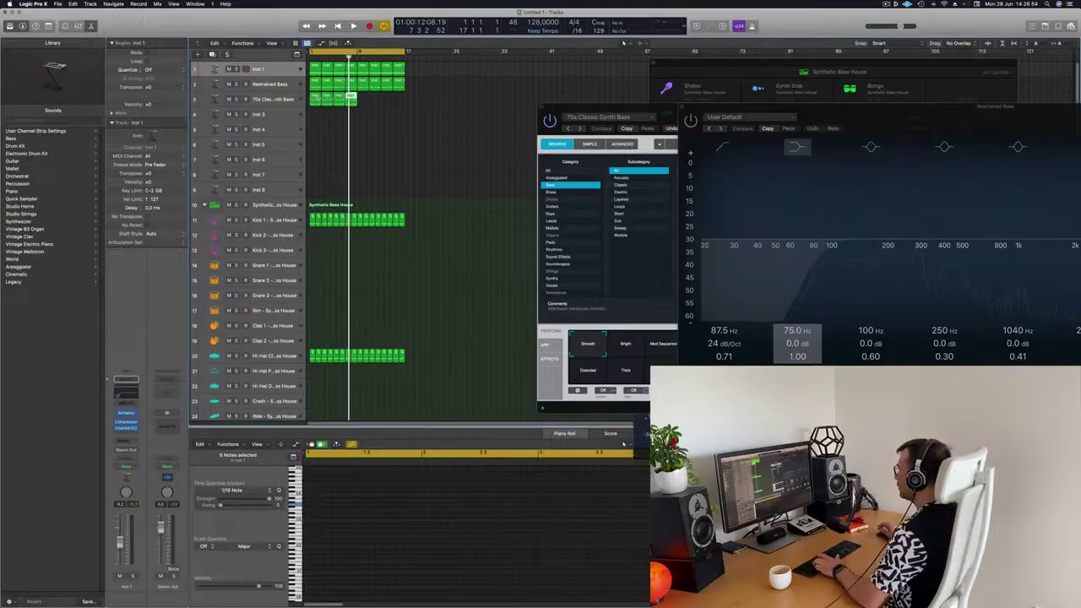
Lower the 70s Classic Synth Bass track's volume and bring up its Alchemy preset browser
click(288, 107)
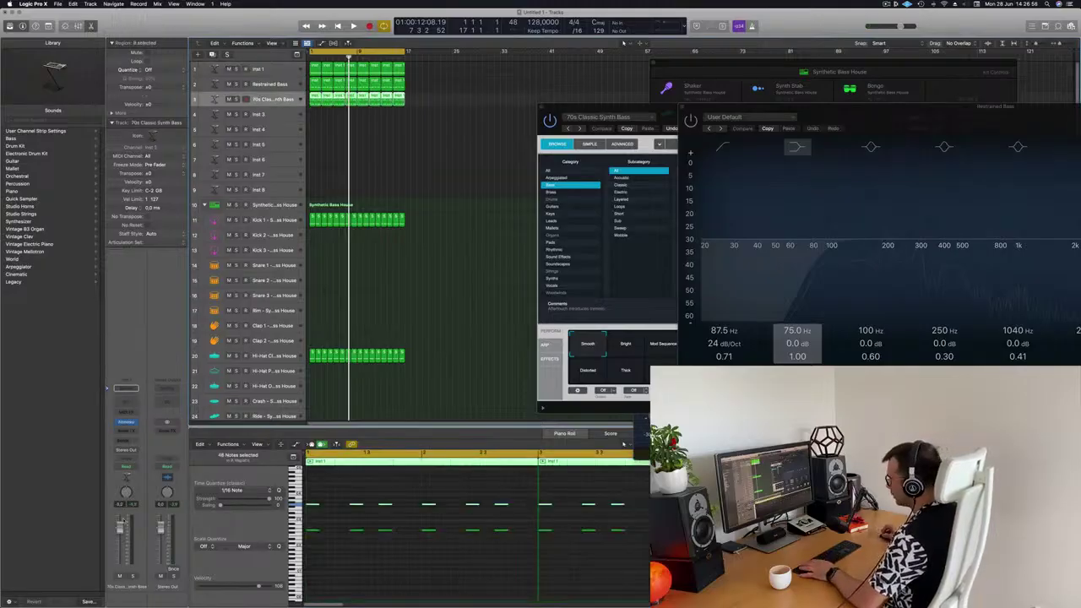
click(127, 423)
click(126, 423)
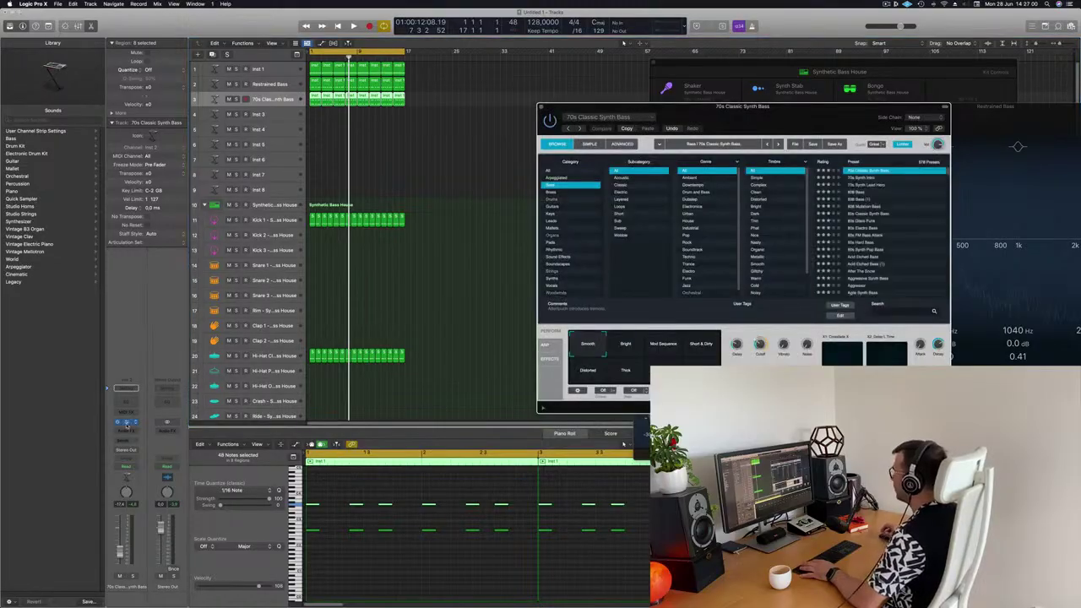
drag(768, 106, 550, 125)
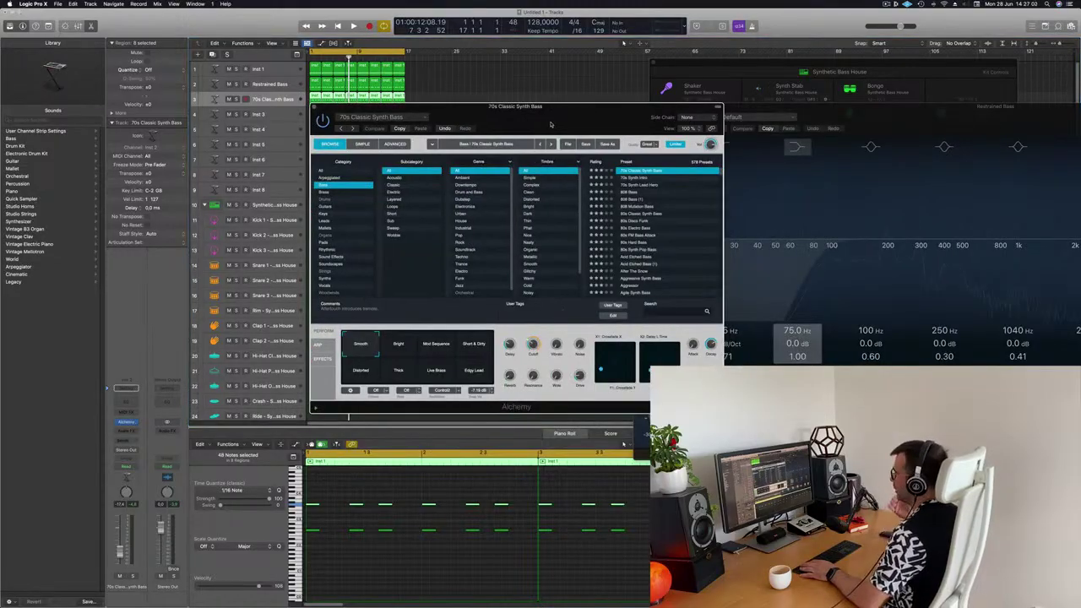
drag(550, 124, 590, 124)
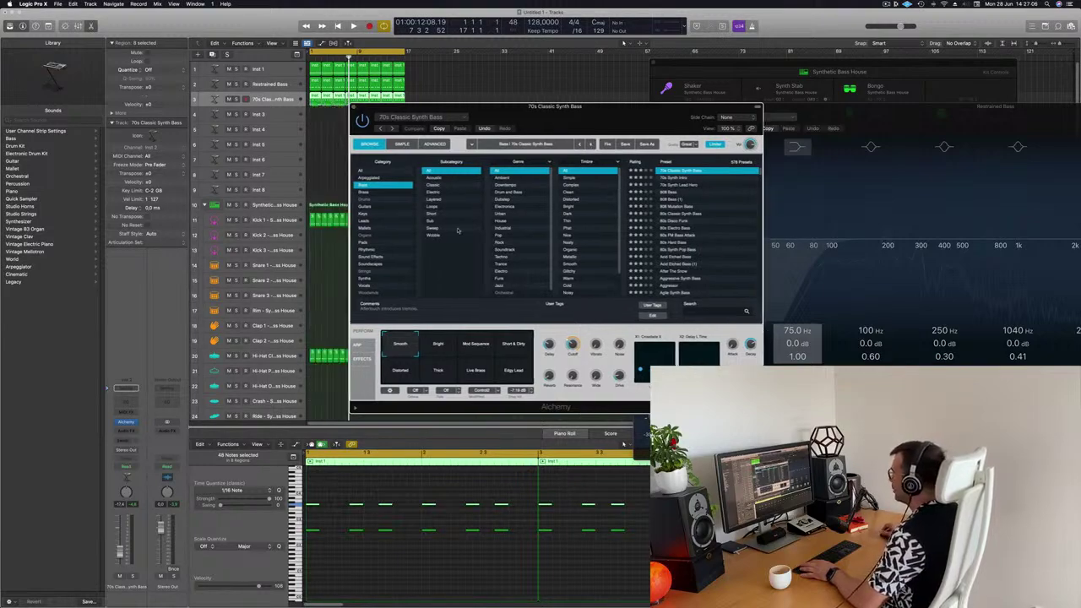
Filter Alchemy's presets to all categories with the Plucked subcategory, and load the Arp Voyage preset
click(360, 171)
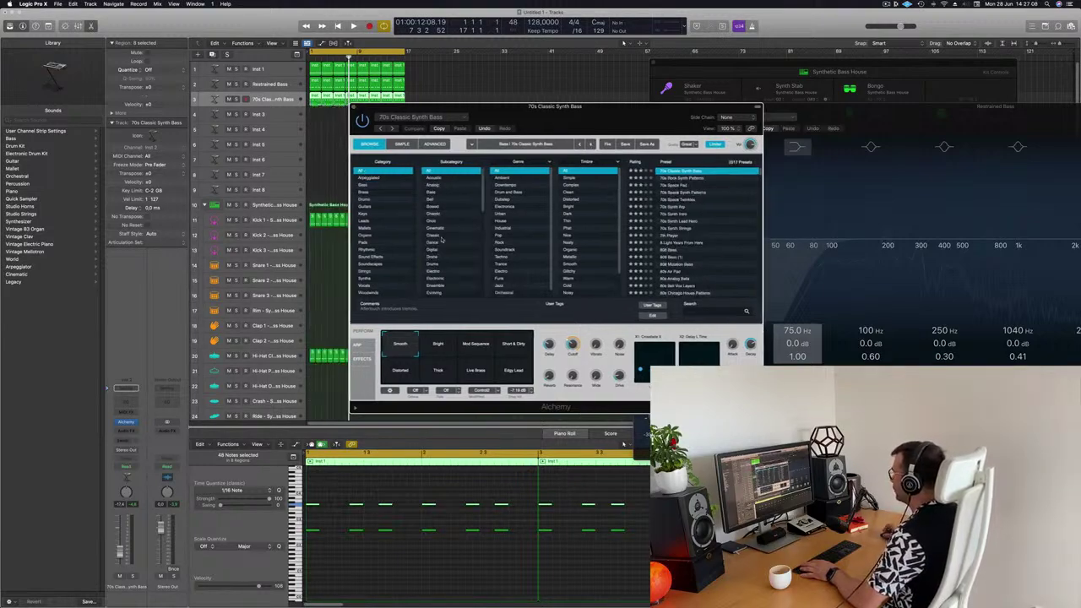
scroll(442, 240, down, 5)
scroll(454, 260, down, 3)
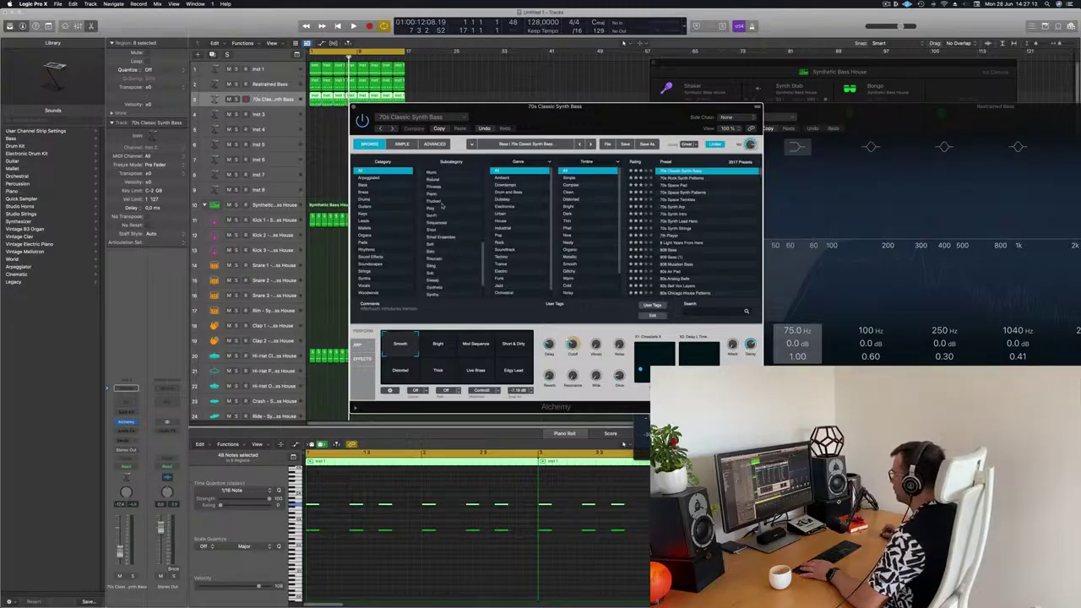
click(460, 202)
drag(656, 125, 675, 71)
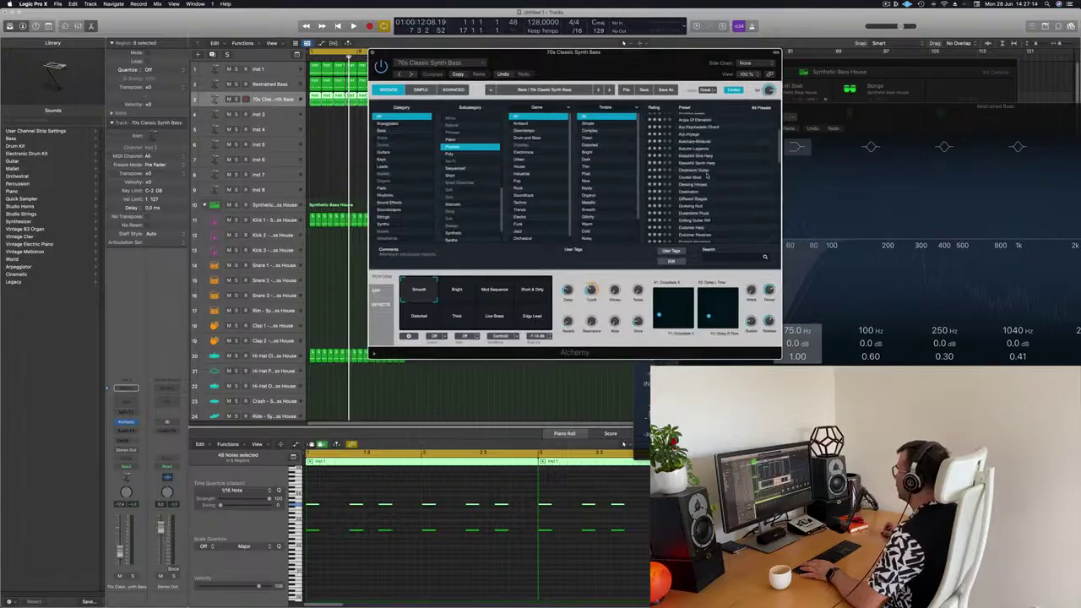
scroll(722, 138, down, 2)
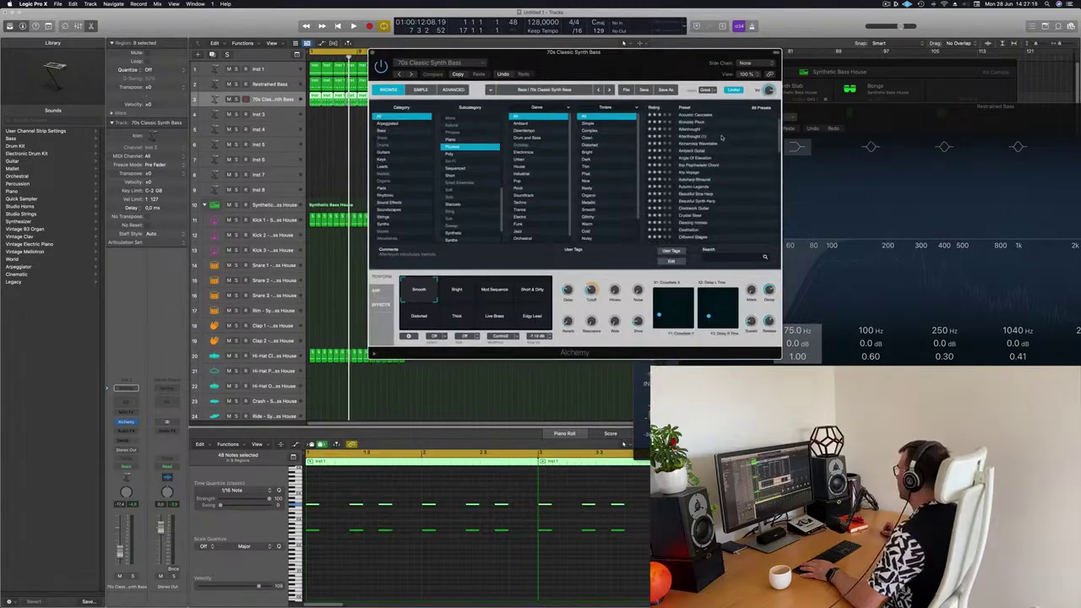
drag(642, 67, 702, 70)
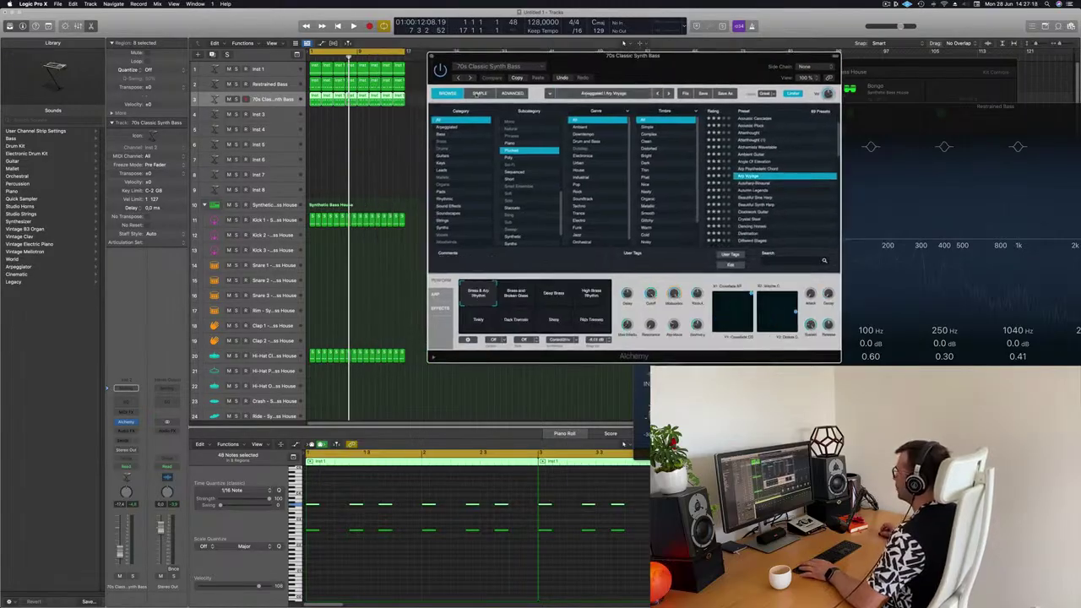
Lower all notes on the Arp Voyage track by one octave and play the track from the start
key(space)
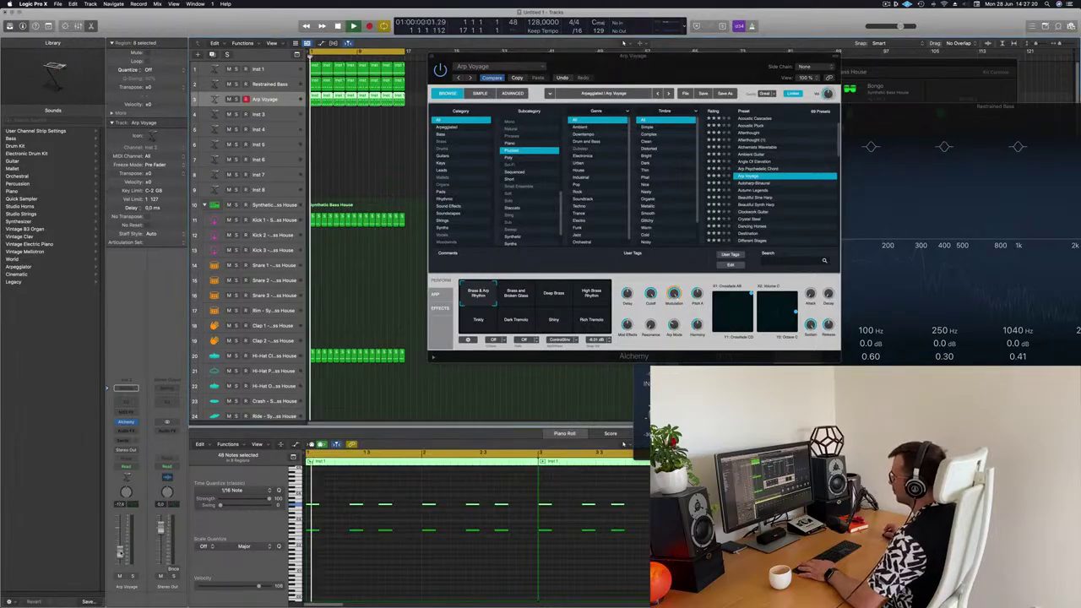
mouse_move(746, 64)
mouse_down()
mouse_move(550, 61)
mouse_move(729, 70)
mouse_up()
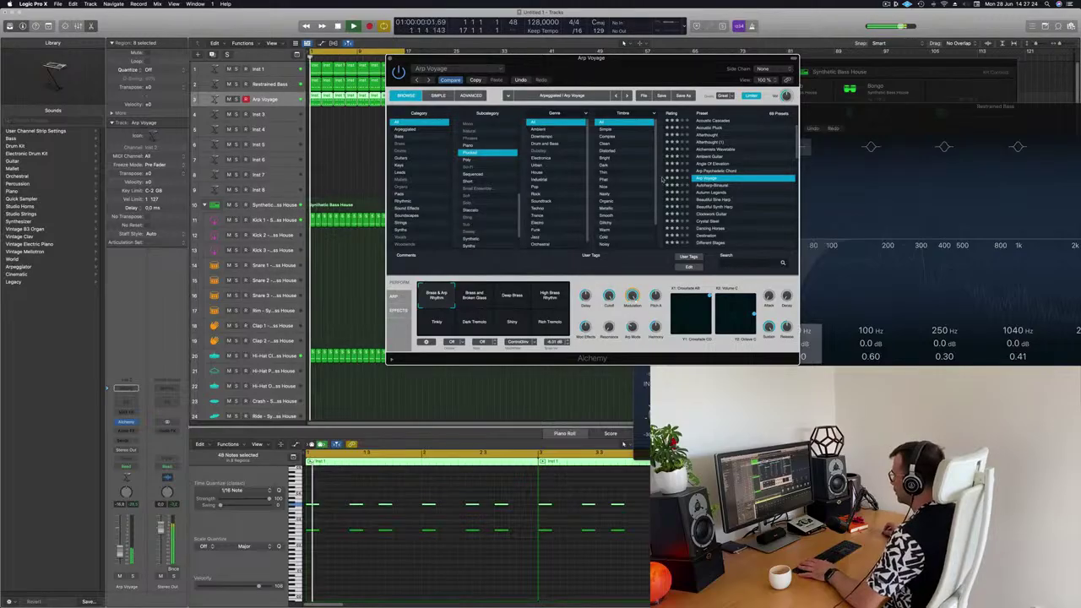
click(447, 544)
key(space)
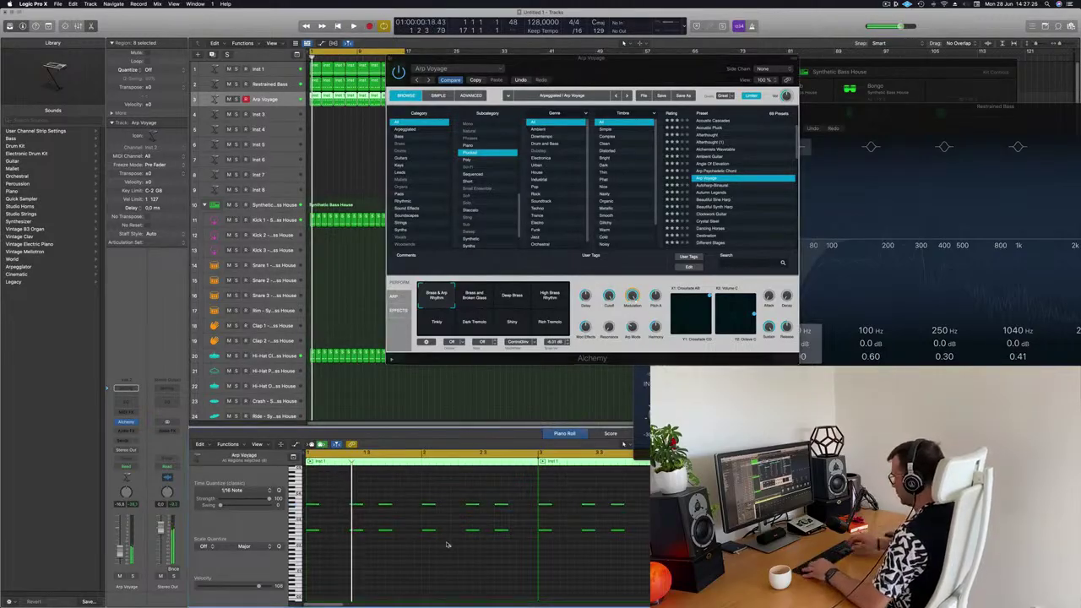
key(space)
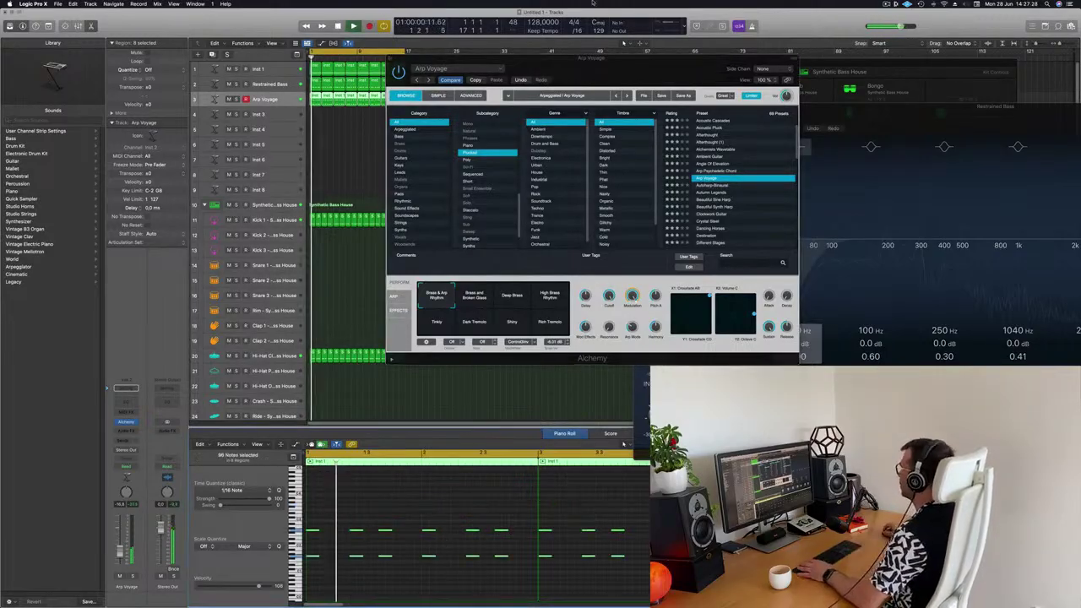
Load the Autumn Legends preset and audition its performance variations, including Round Ambient Pluck, High Pluck Bass and Filter Squelch, ending on Bright Wash
drag(675, 62, 662, 64)
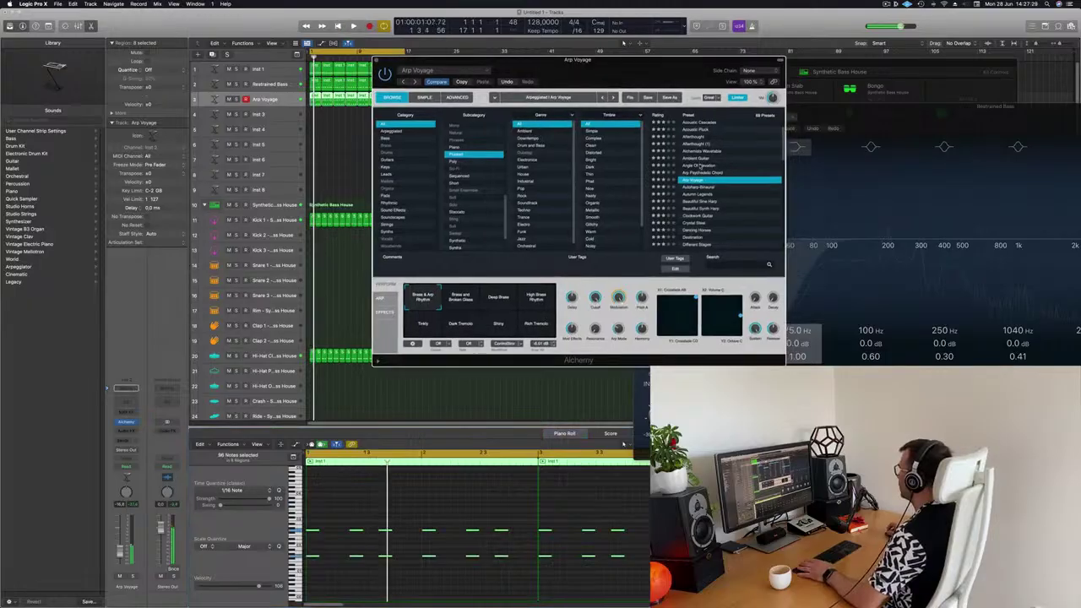
click(697, 194)
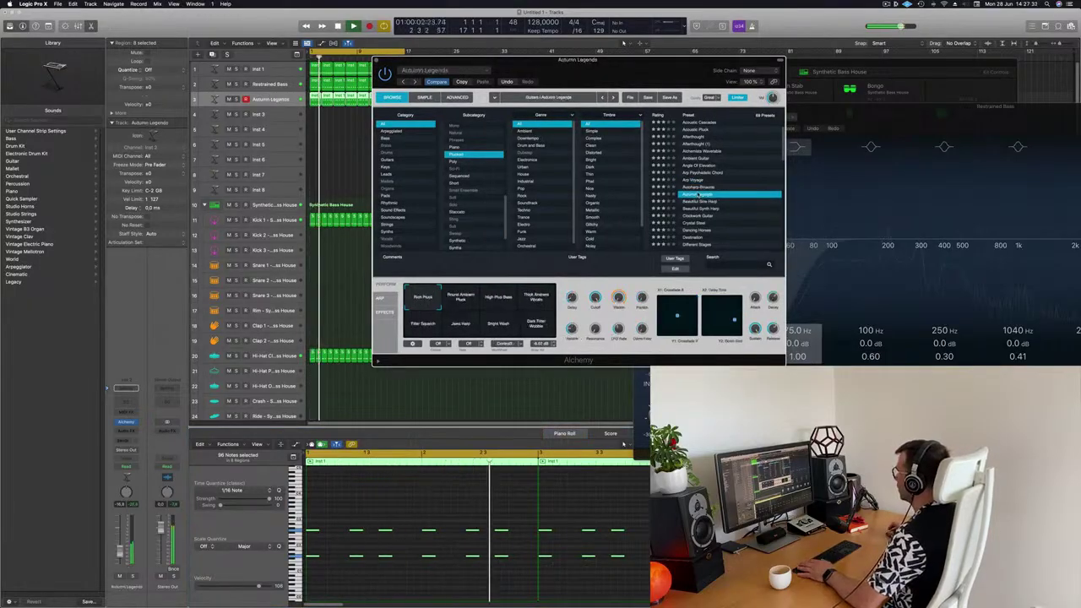
click(473, 304)
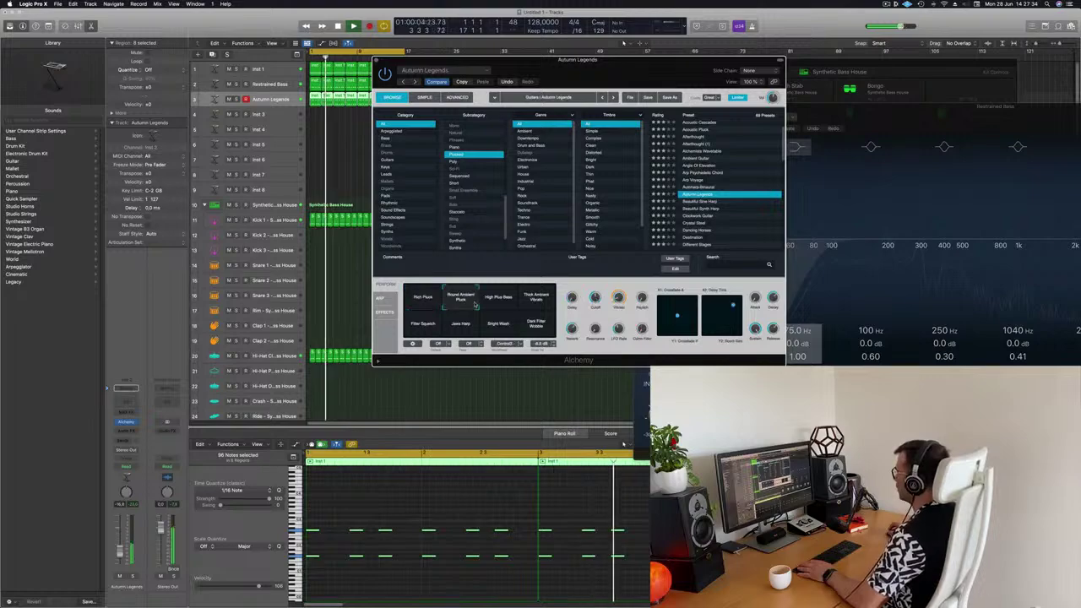
click(502, 302)
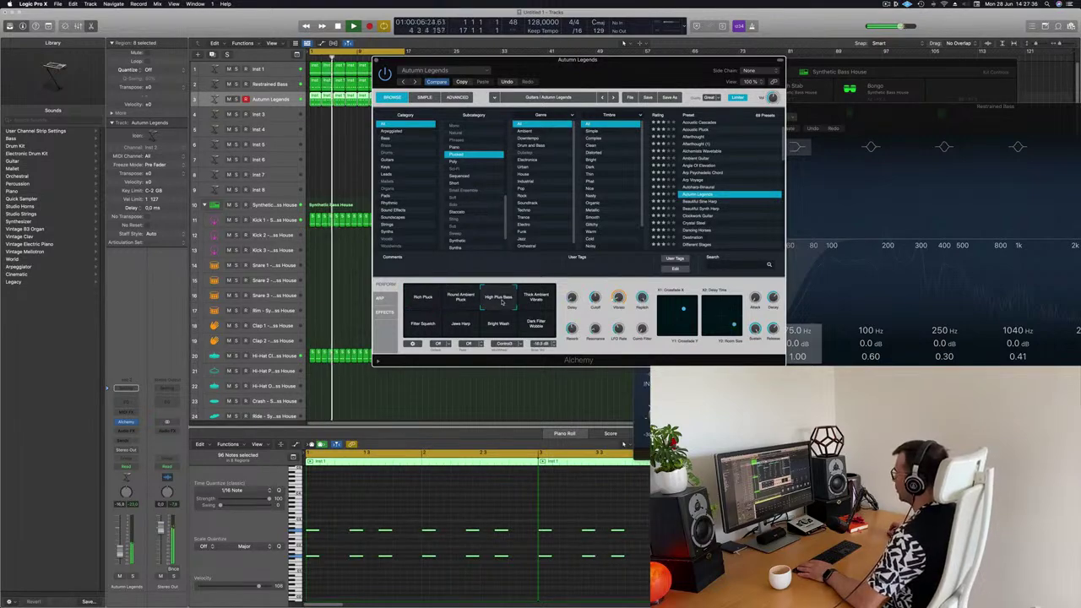
click(540, 305)
click(437, 324)
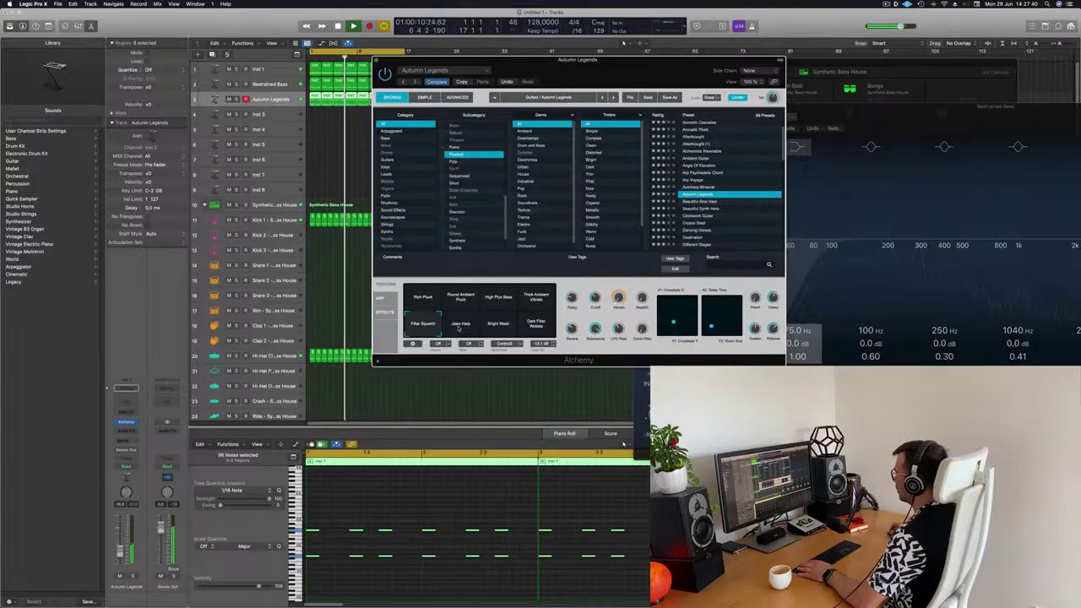
click(459, 326)
click(525, 328)
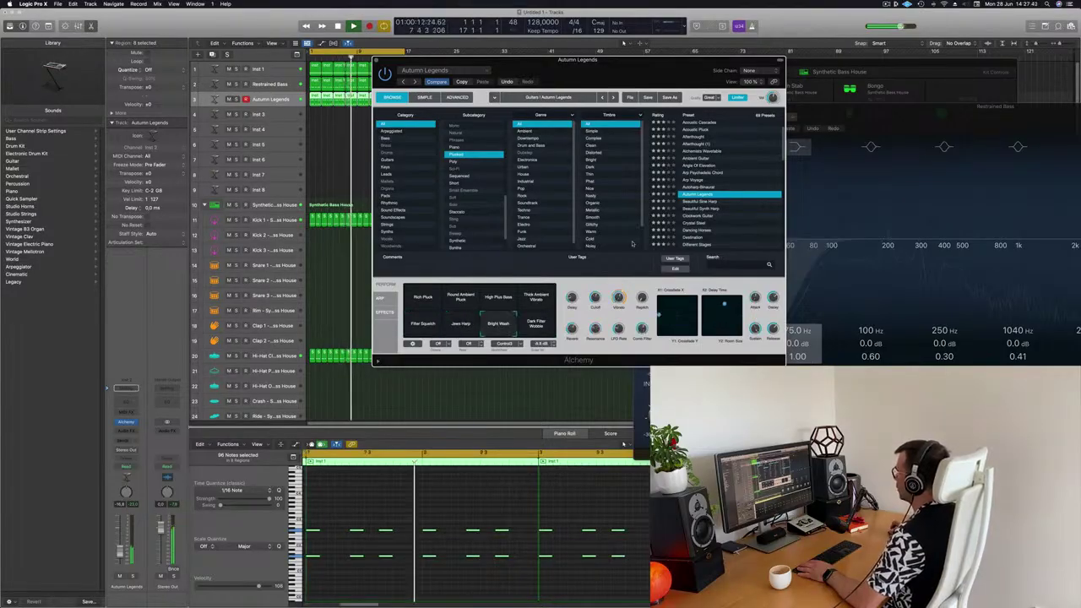
Audition the Plucked presets from Beautiful Sine Harp through Clockwork Guitar and Crystal Steel to Dancing Horses on the plucked track
click(698, 202)
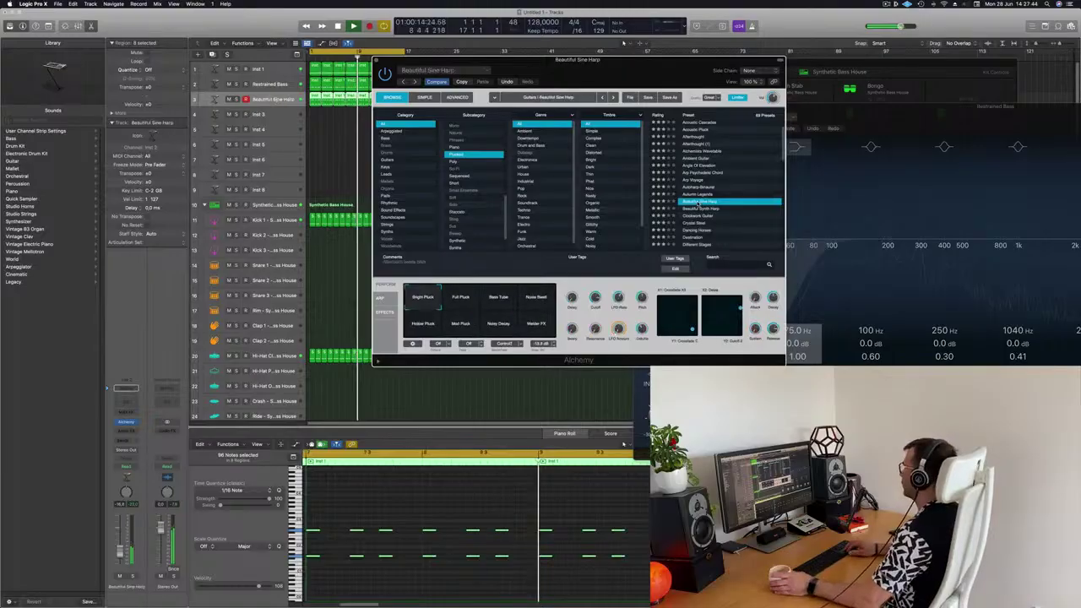
key(Down)
key(Down)
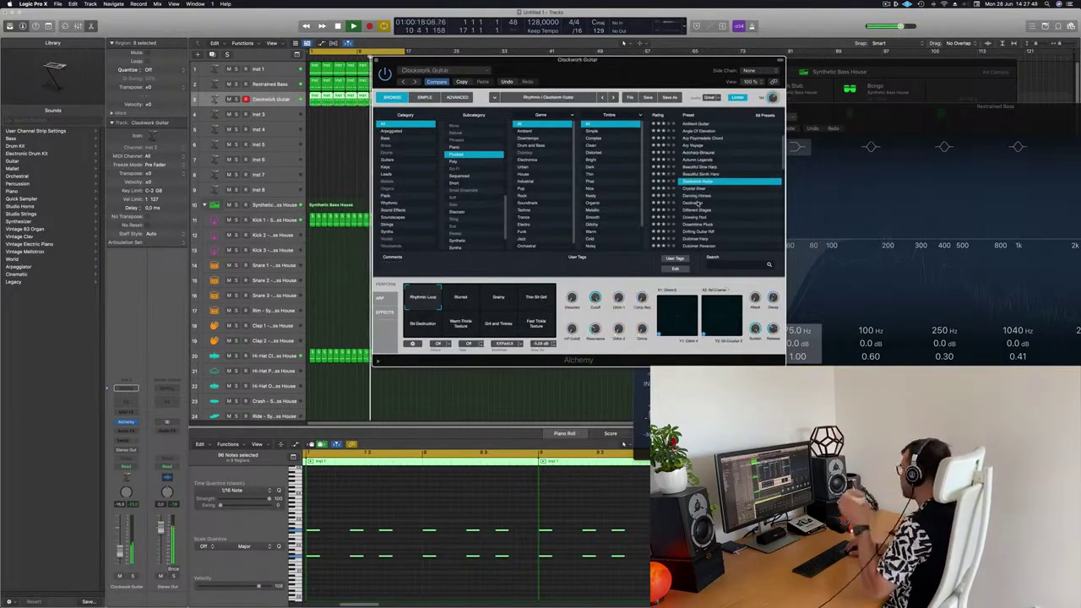
key(Down)
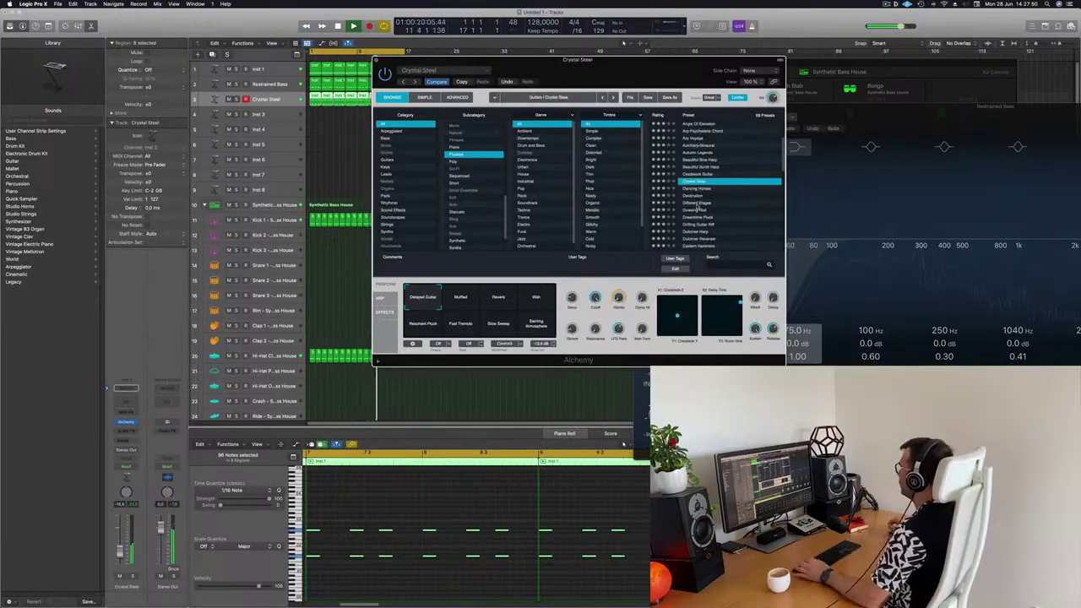
key(Down)
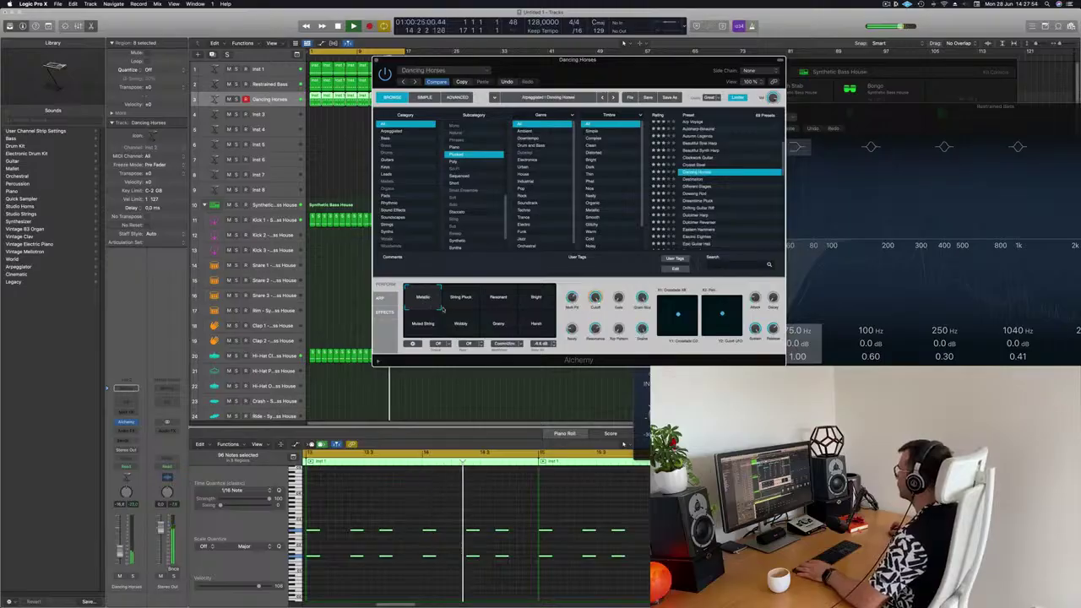
Audition the Dancing Horses performance variations, including Resonant, String Pluck, Bright, Muted String, Grainy and Harsh
click(493, 302)
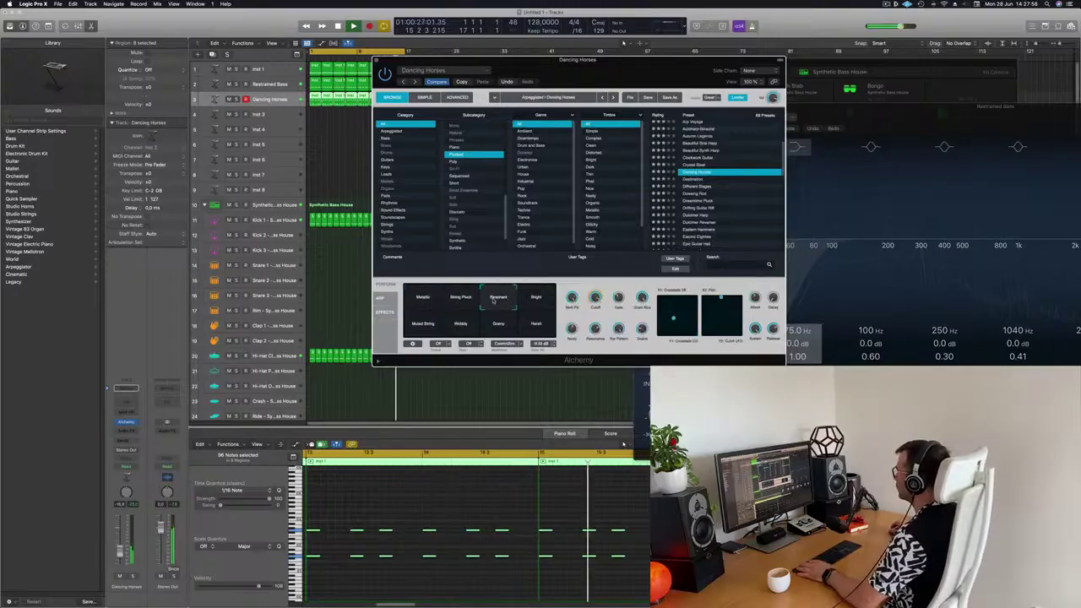
click(469, 300)
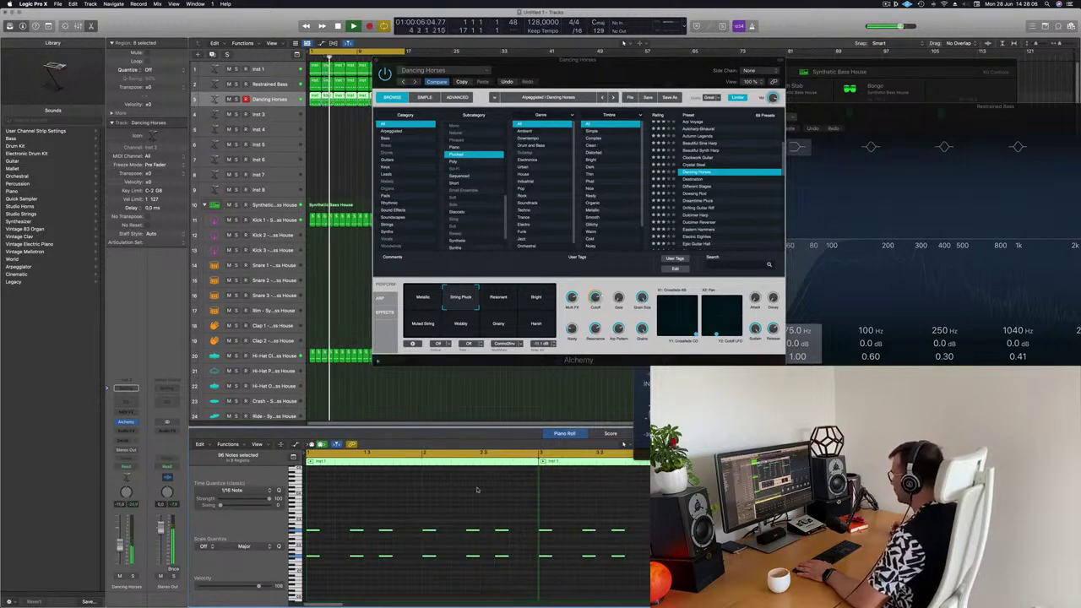
scroll(485, 497, down, 2)
scroll(484, 497, up, 1)
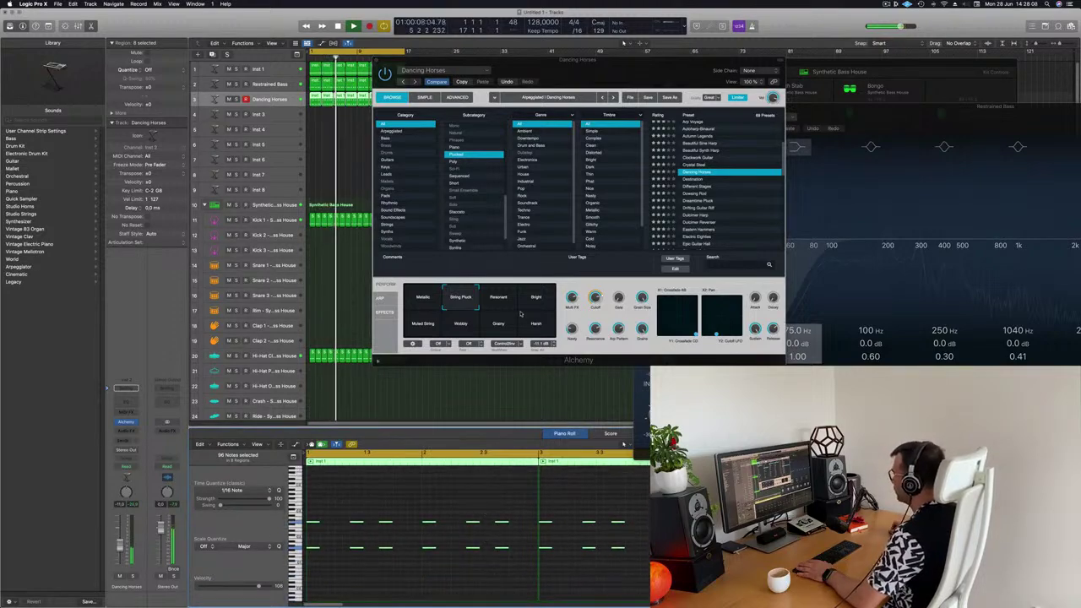
click(506, 296)
click(538, 301)
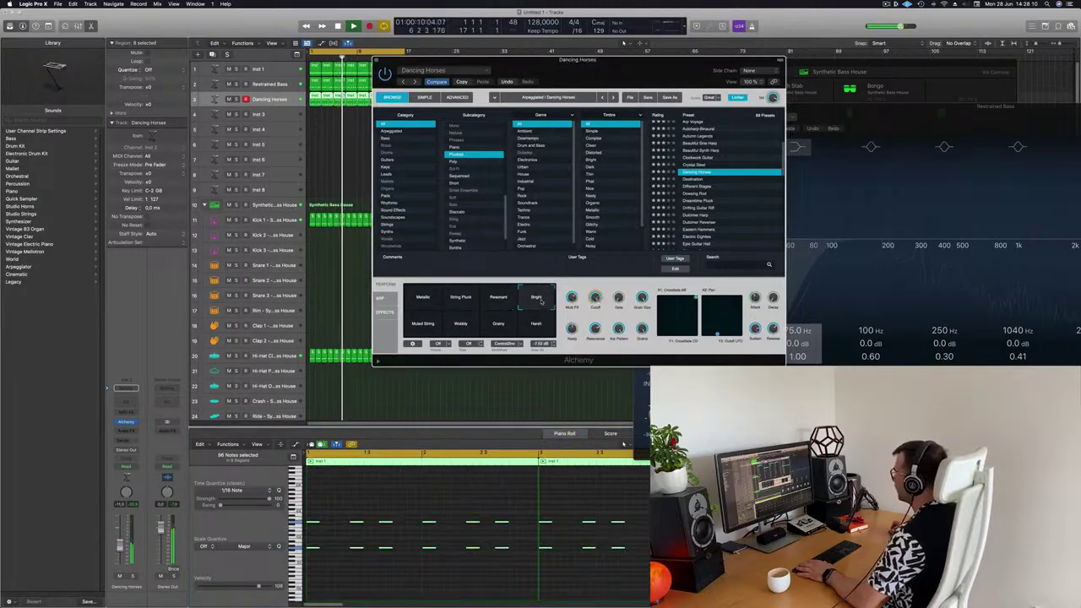
click(422, 325)
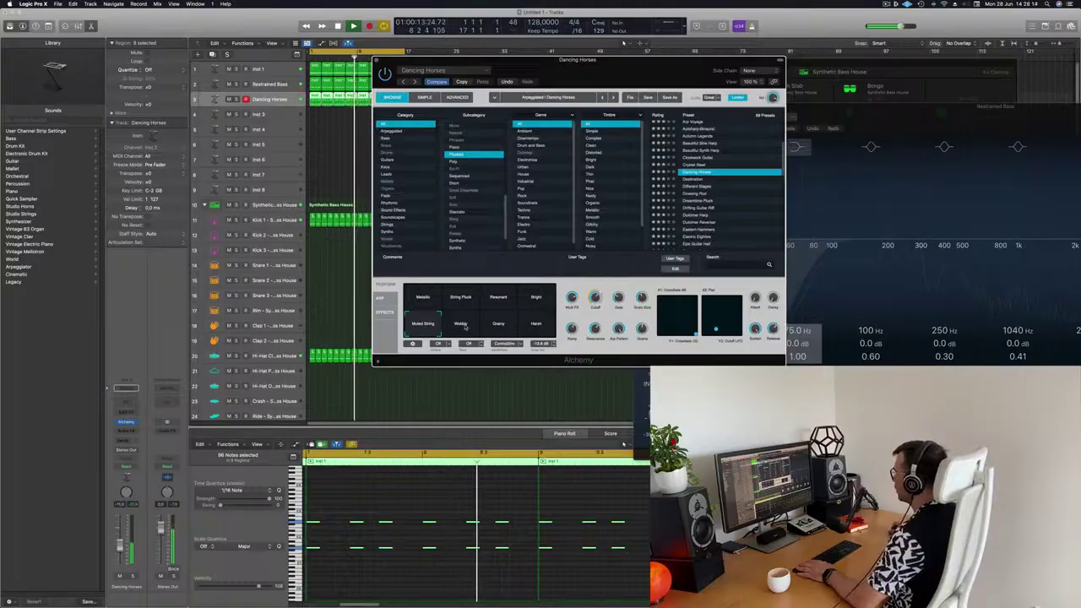
click(498, 325)
click(536, 325)
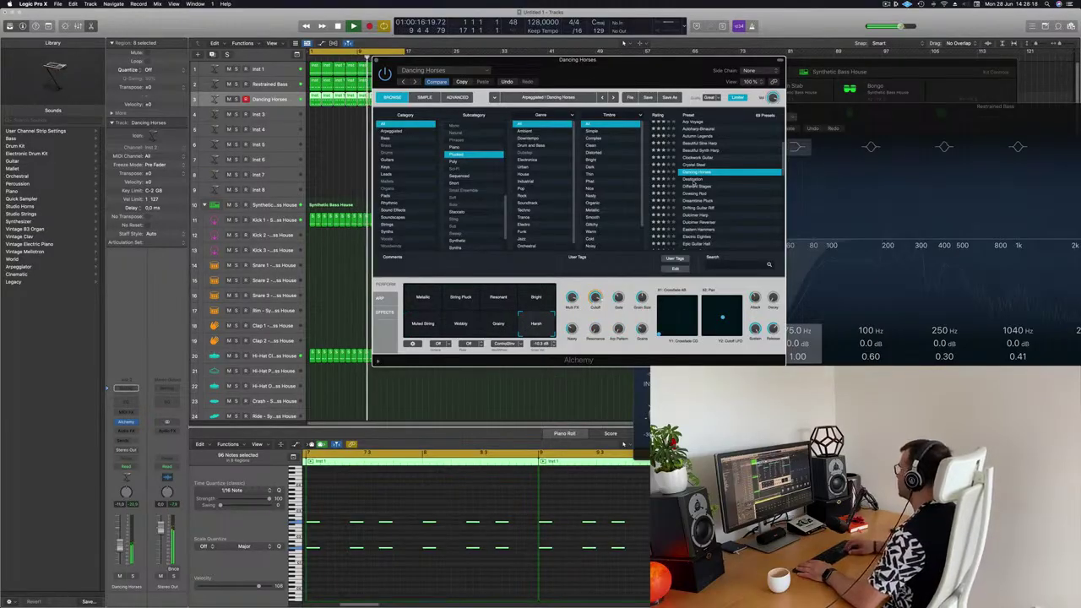
Try out the Destination, Different Stages and Dreamtime Pluck presets on the plucked track
click(692, 179)
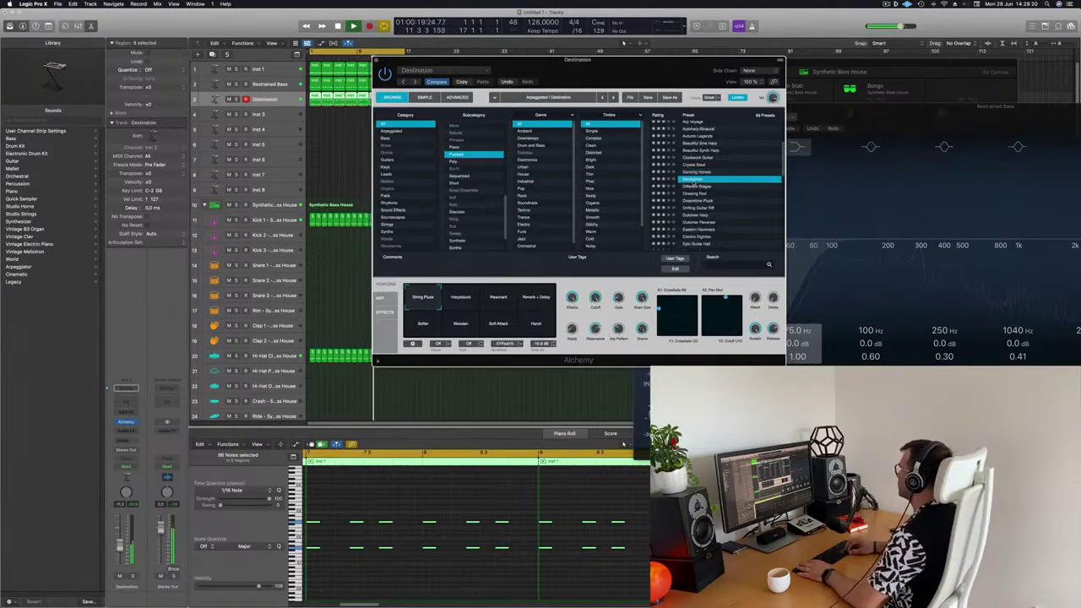
click(694, 184)
scroll(695, 203, down, 1)
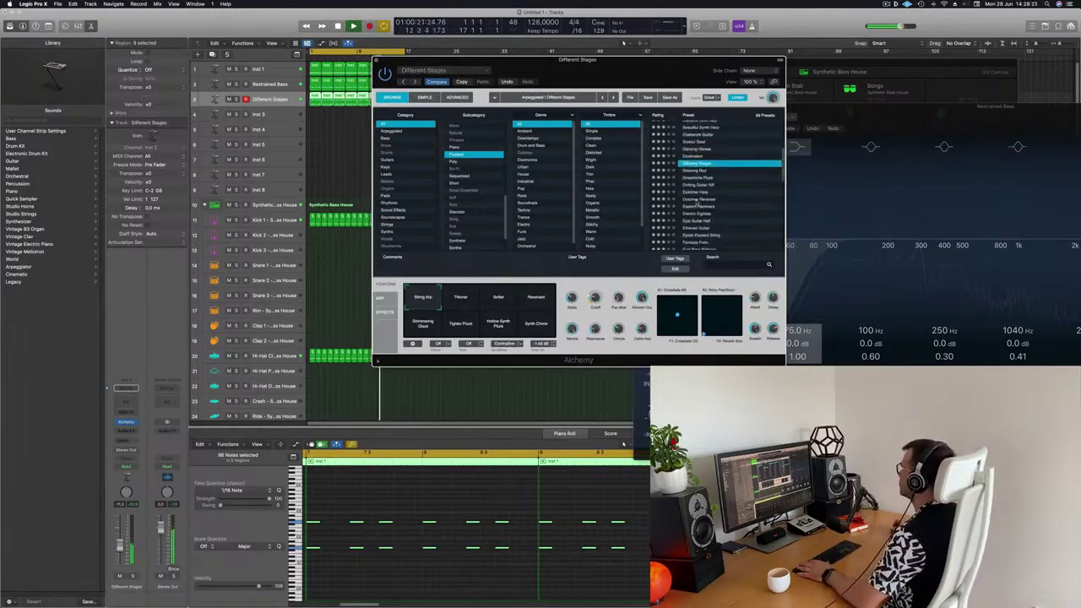
scroll(698, 201, down, 1)
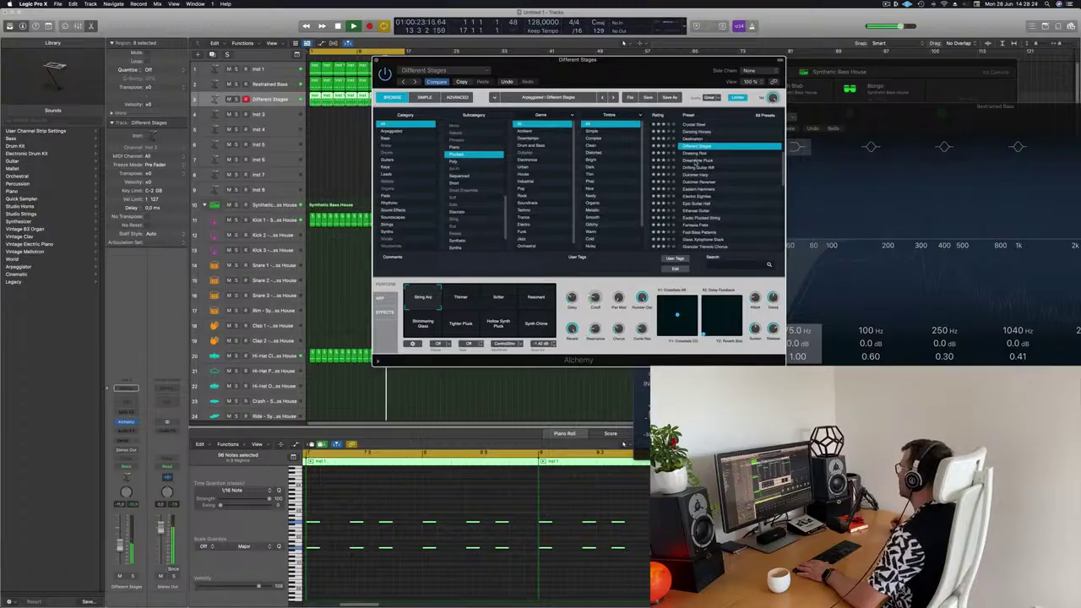
click(687, 160)
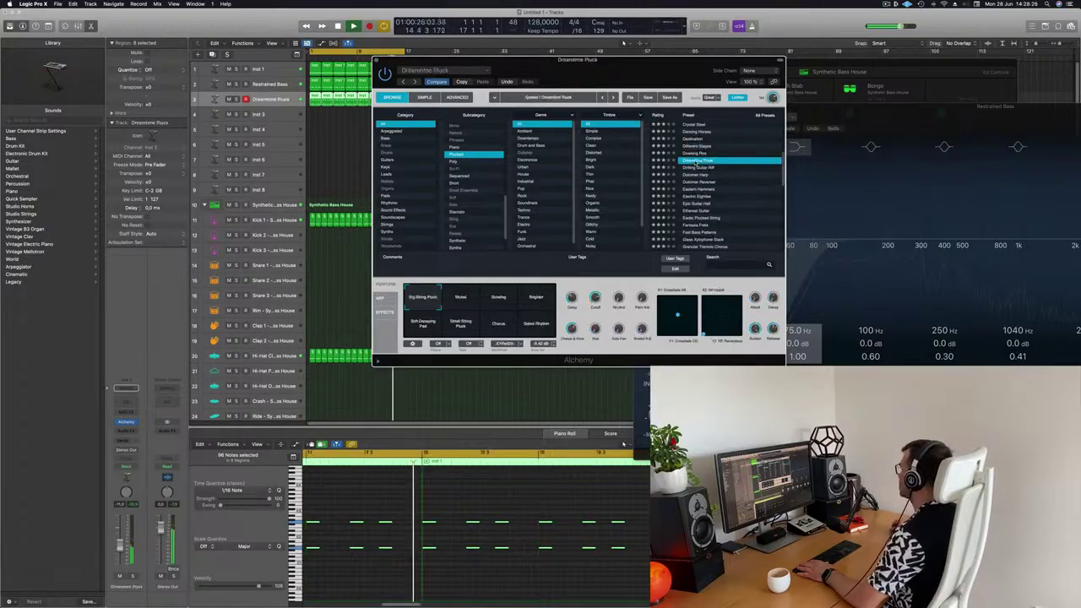
Load the Eastern Hammers preset and audition its variations, including Long, Modulated, Slow Attack and Slow Mod, ending on Muted
click(702, 189)
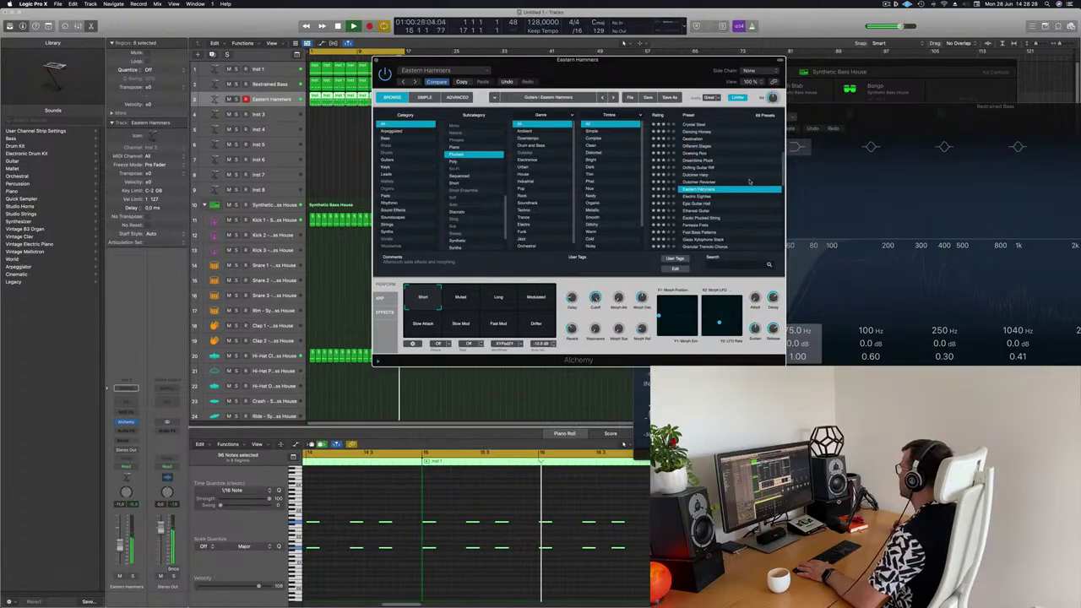
click(459, 298)
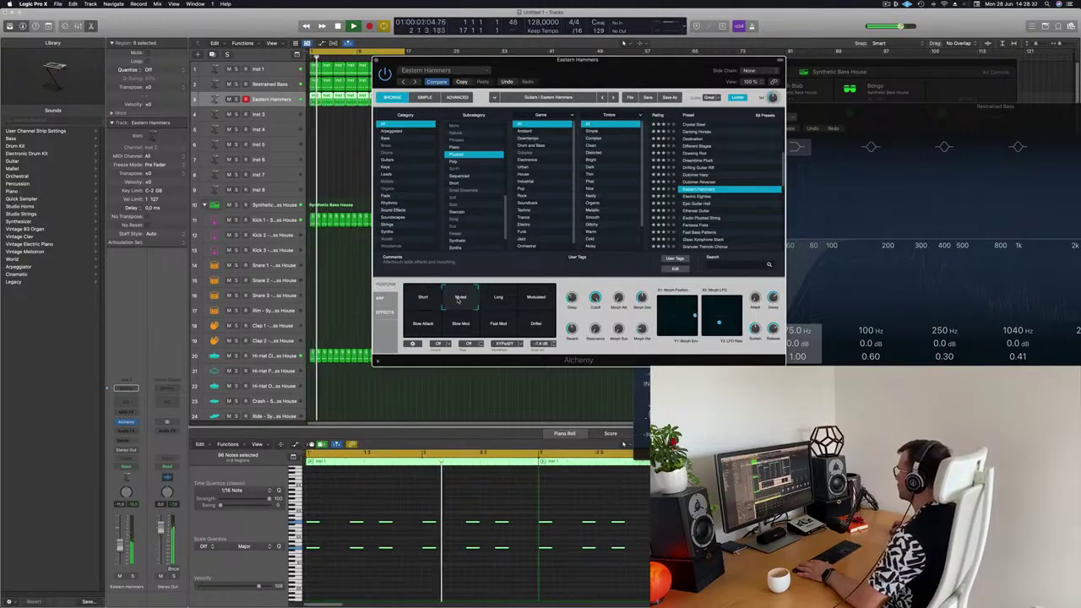
click(493, 297)
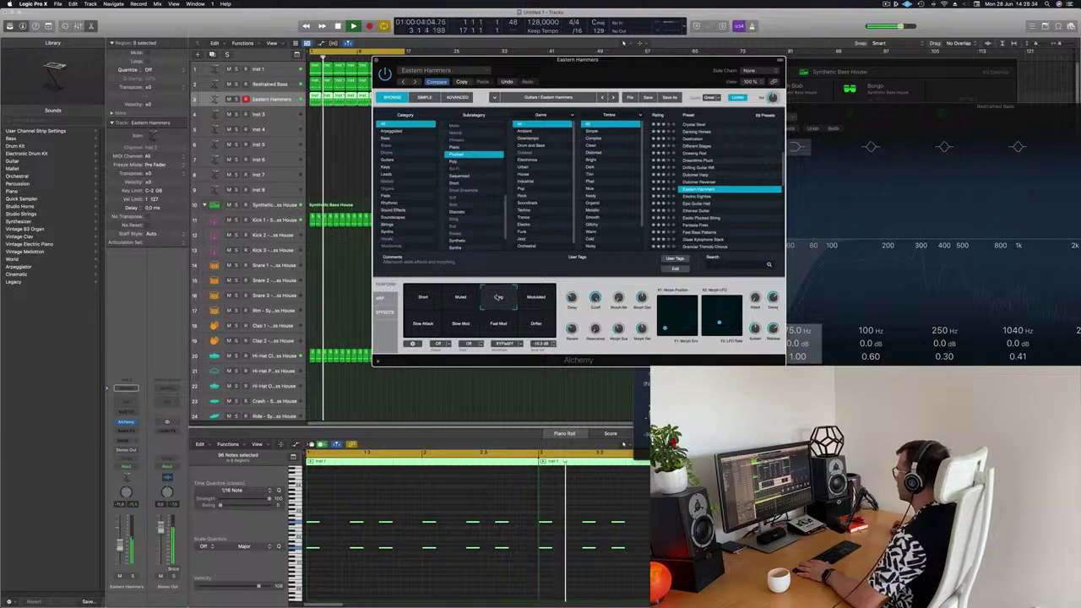
click(540, 297)
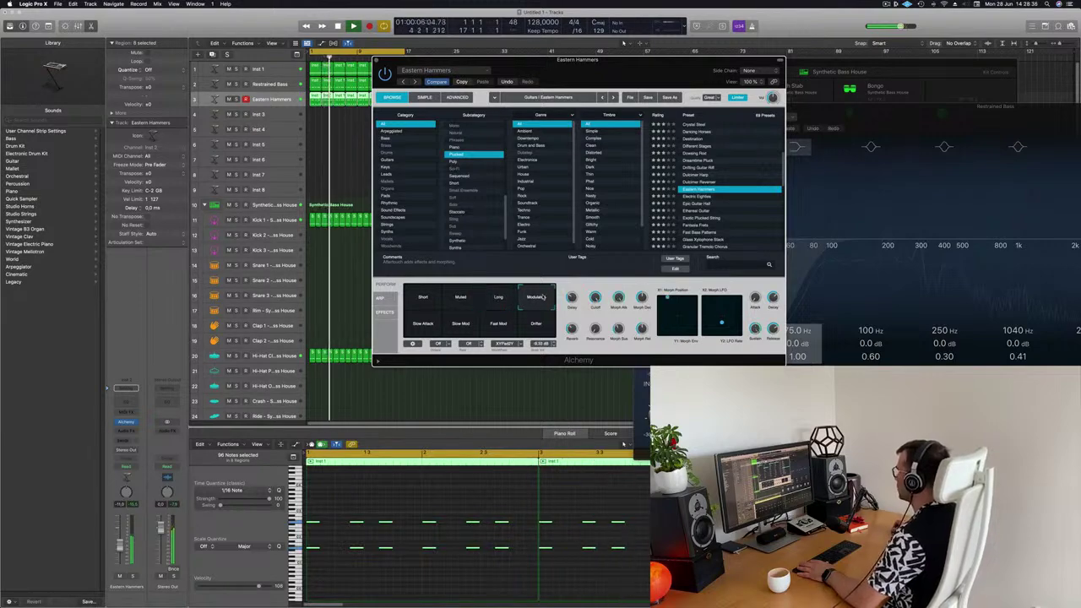
click(417, 328)
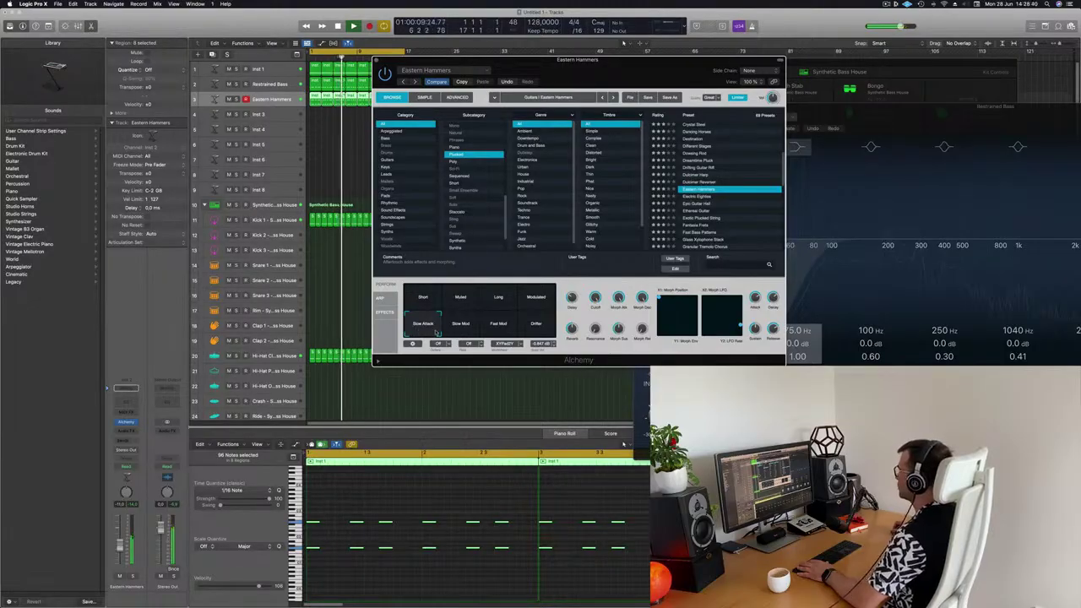
click(461, 328)
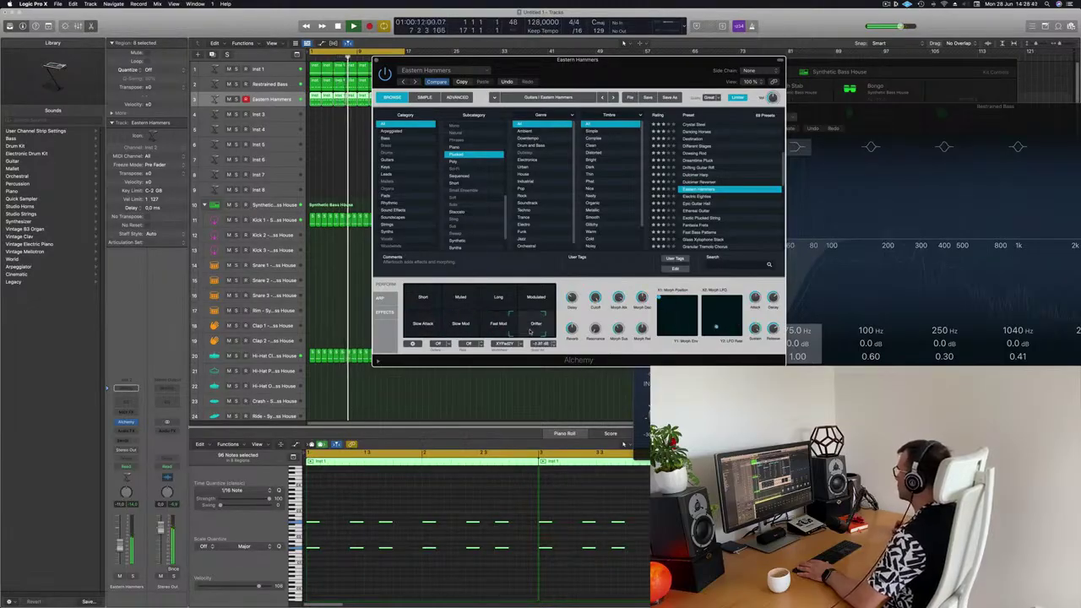
click(456, 299)
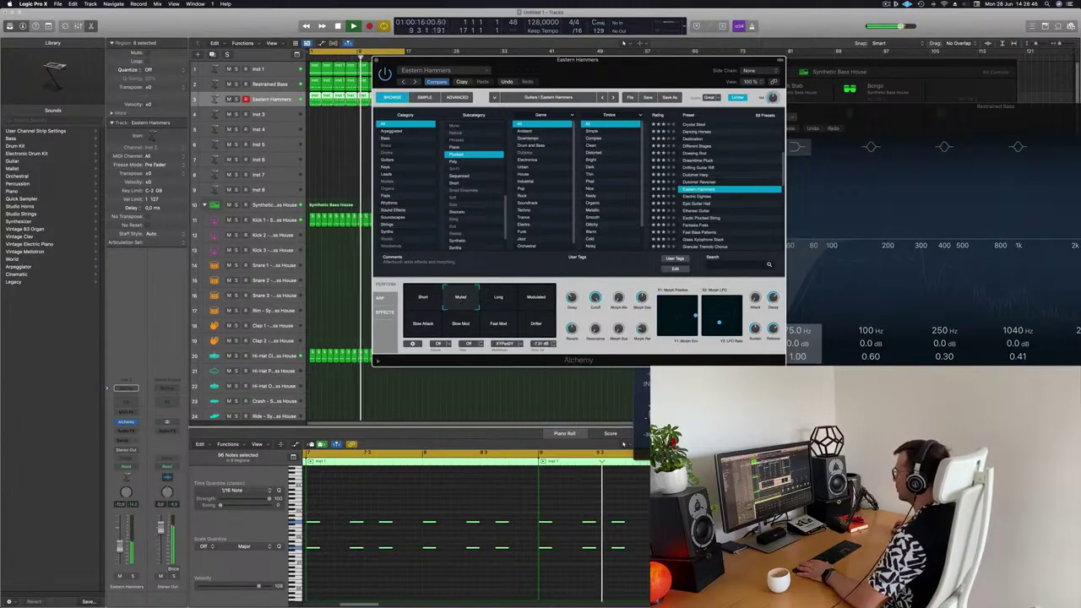
Check the Restrained Bass notes, then shorten the Eastern Hammers notes and add copies slightly later to double the rhythm
click(375, 499)
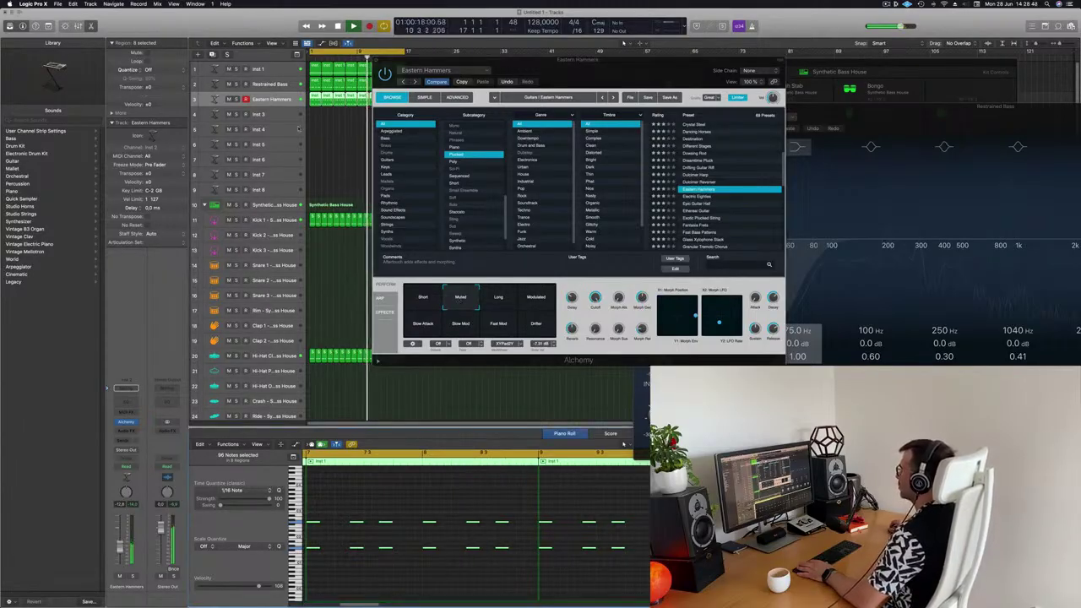
click(280, 87)
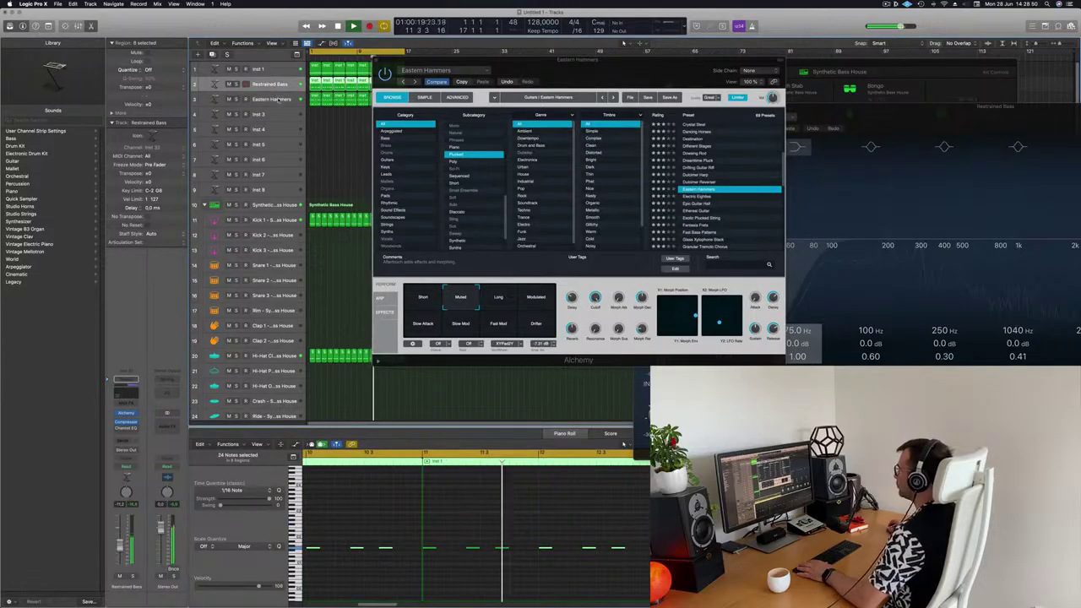
click(278, 98)
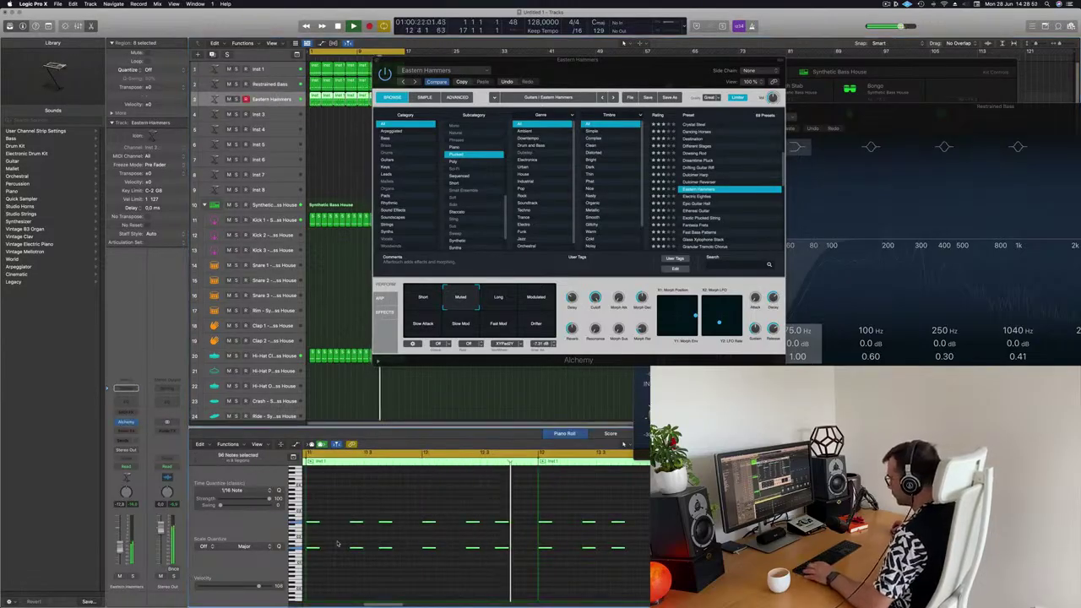
drag(317, 522, 330, 522)
Switch Eastern Hammers to its Short variation and adjust the Morph Attack and Morph Decay knobs, with Cutoff at 100 %
drag(578, 78, 523, 153)
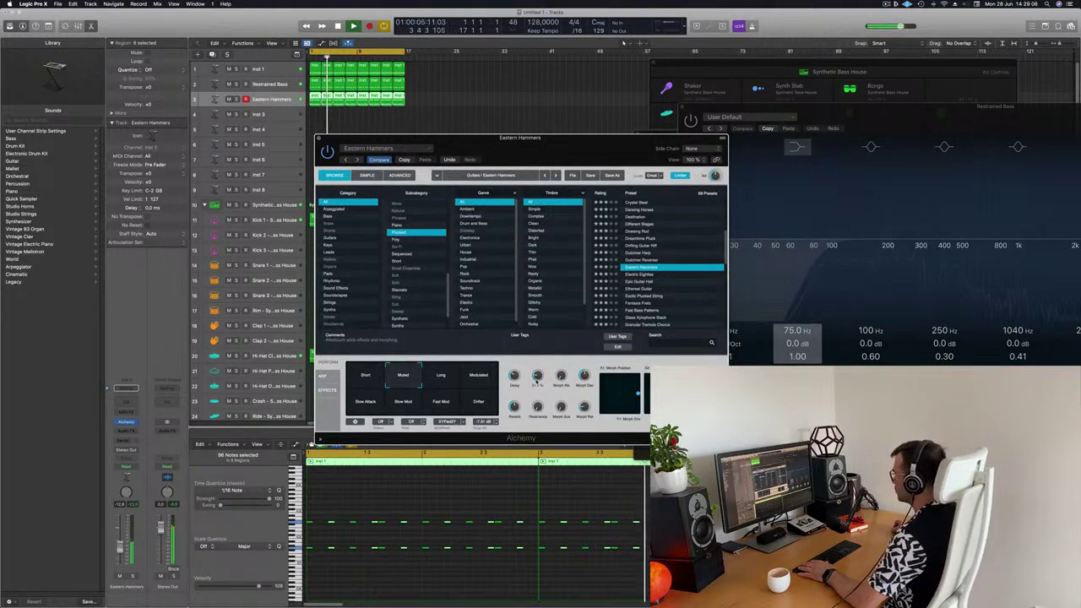
drag(560, 129, 758, 50)
click(556, 298)
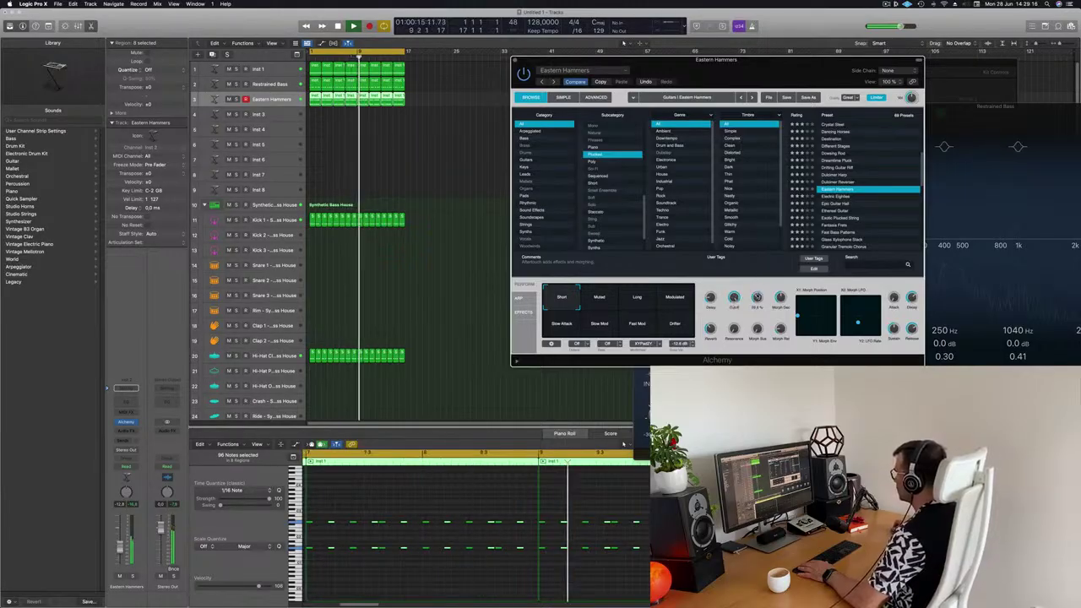
mouse_move(757, 298)
drag(782, 298, 785, 285)
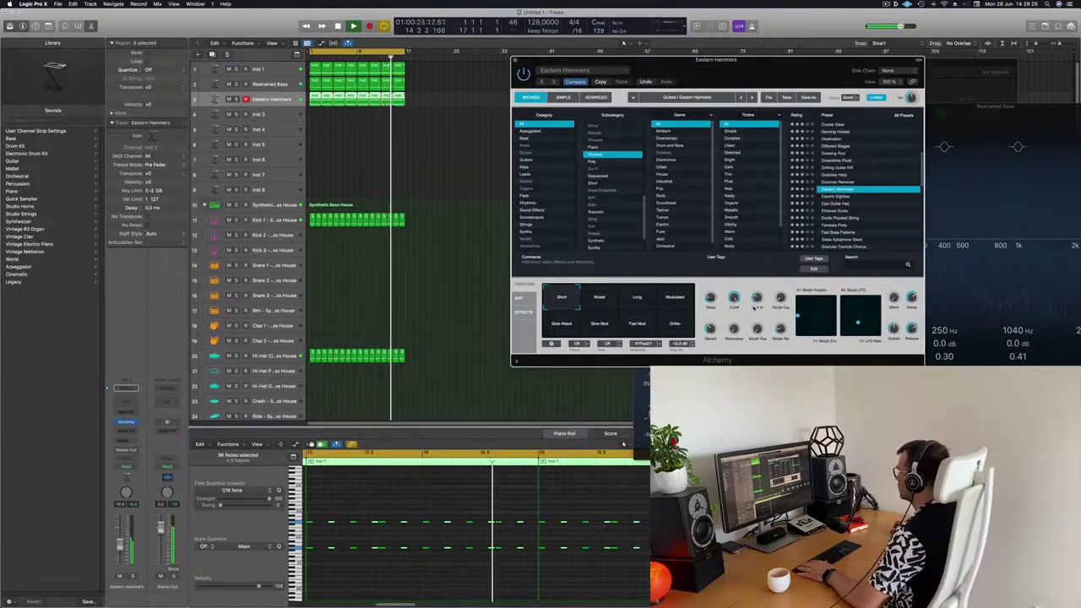
drag(757, 298, 757, 300)
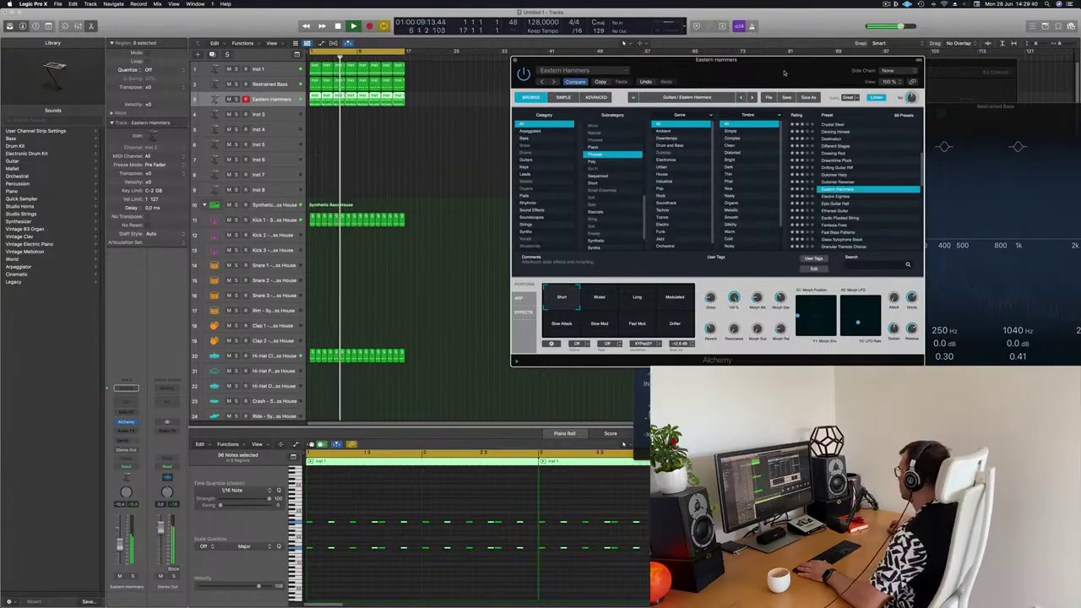
Move the Alchemy window aside and add a send to Bus 4 on the Eastern Hammers track
drag(783, 74, 726, 88)
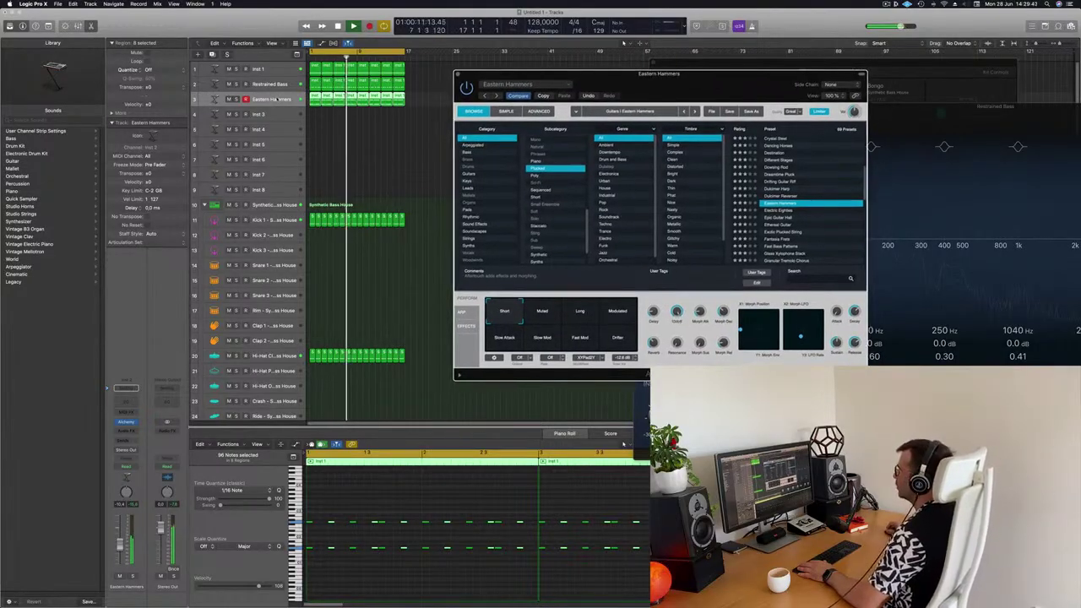
click(274, 99)
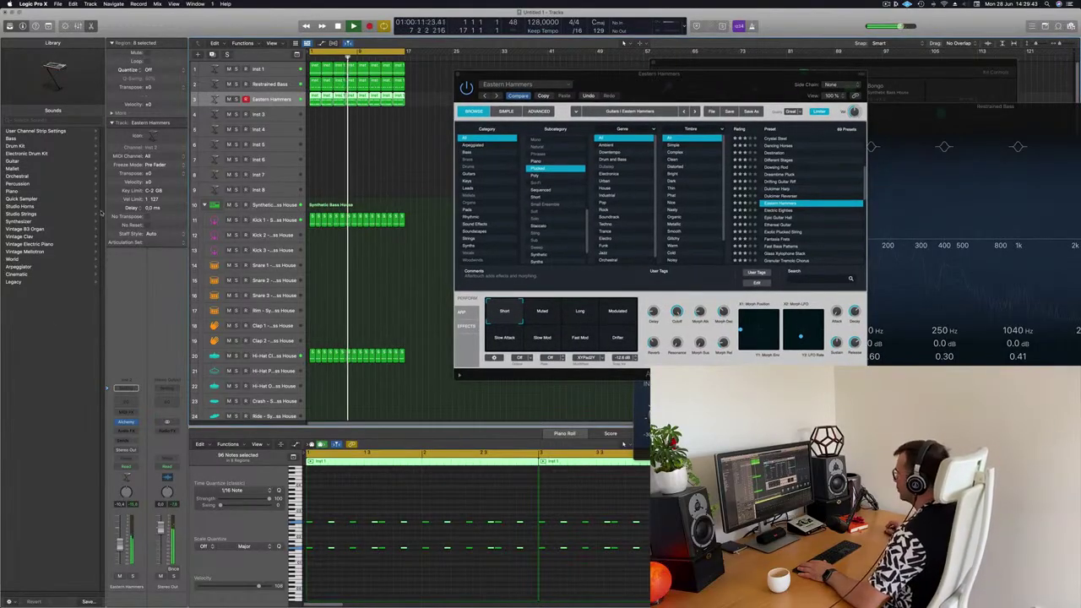
click(126, 440)
mouse_move(124, 452)
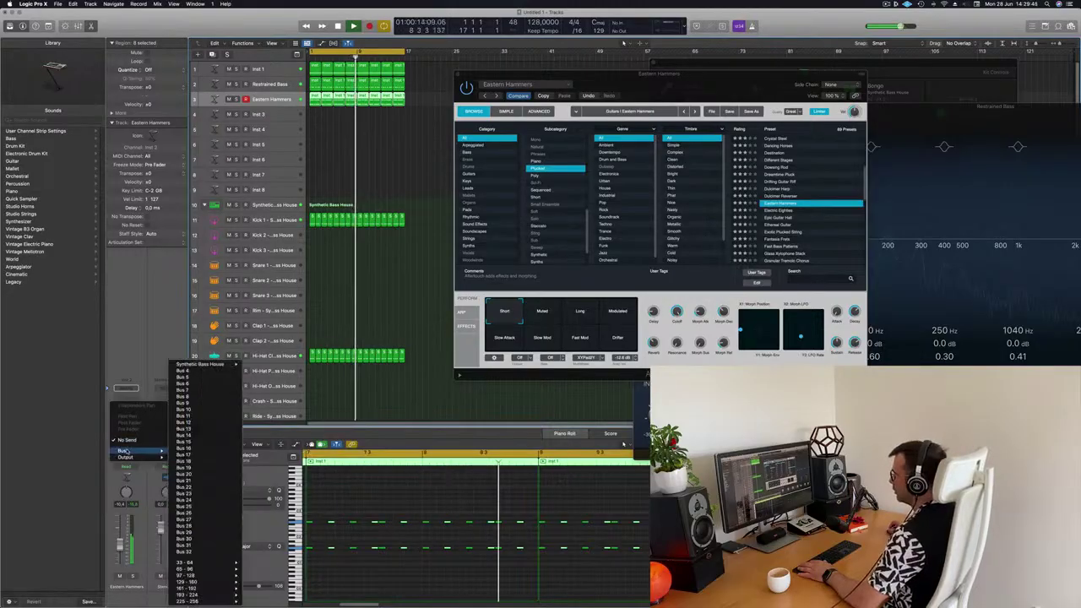
click(198, 371)
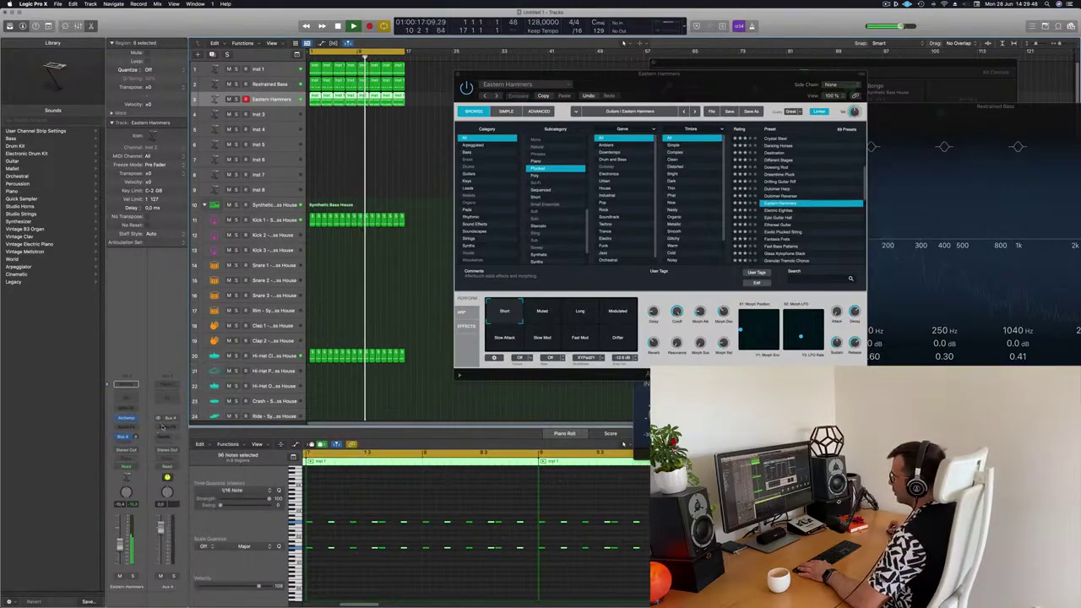
Insert a stereo Delay Designer on the Aux 4 channel and raise the Eastern Hammers send level to Bus 4
click(163, 427)
mouse_move(173, 504)
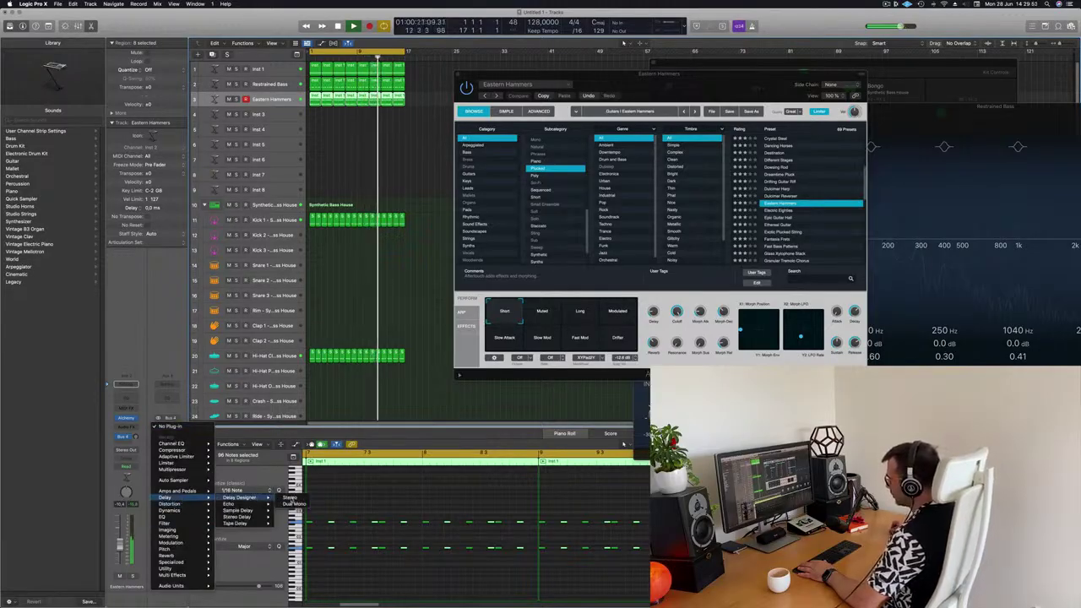
click(288, 498)
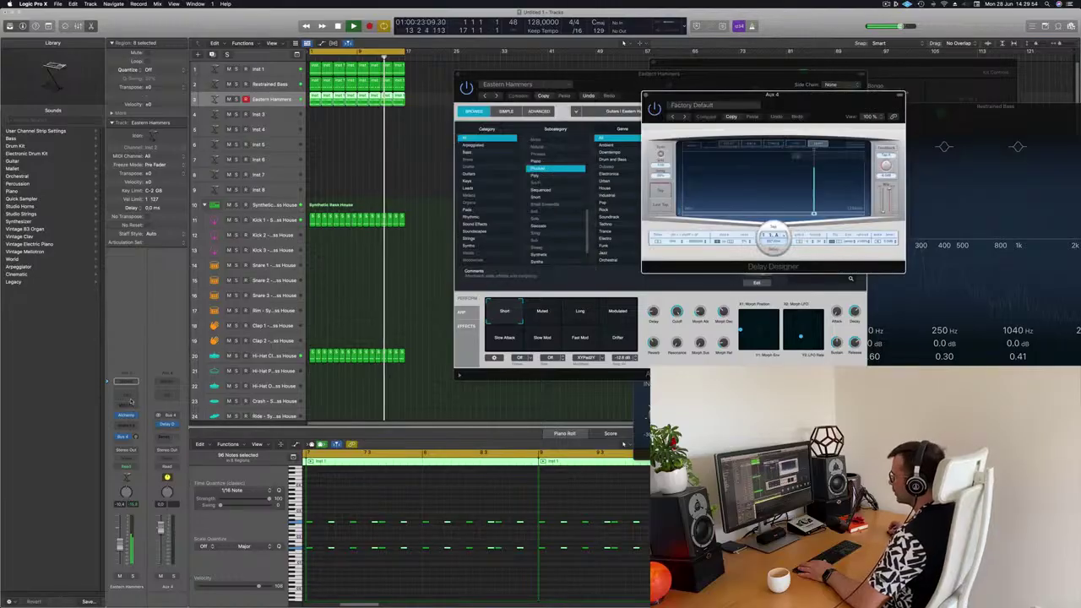
drag(135, 437, 135, 419)
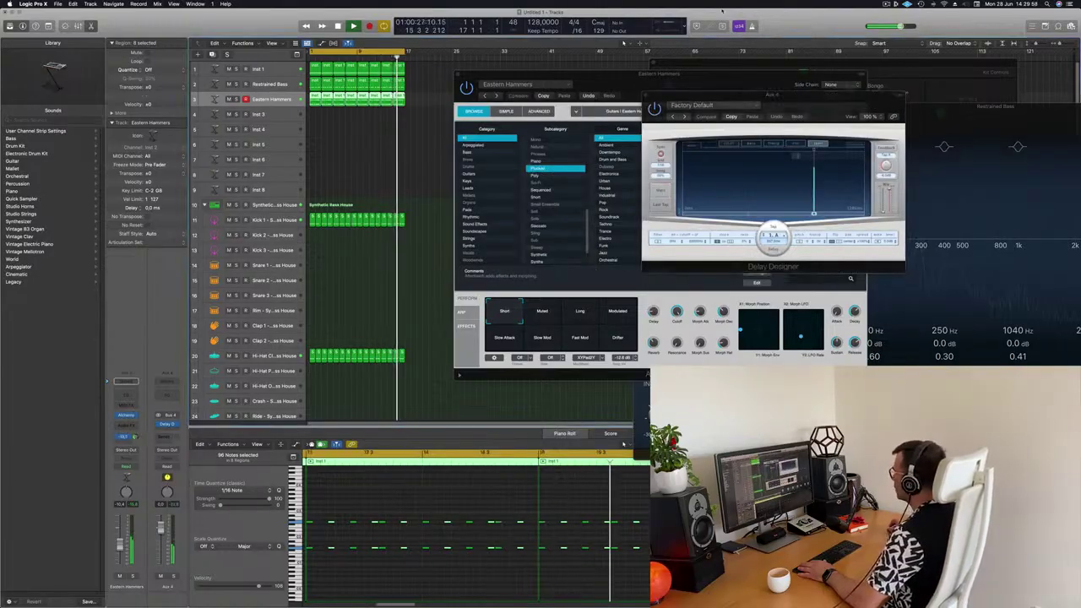
Try the Falling Pattern preset from Delay Designer's Complex category and advance through the presets that follow it
click(691, 105)
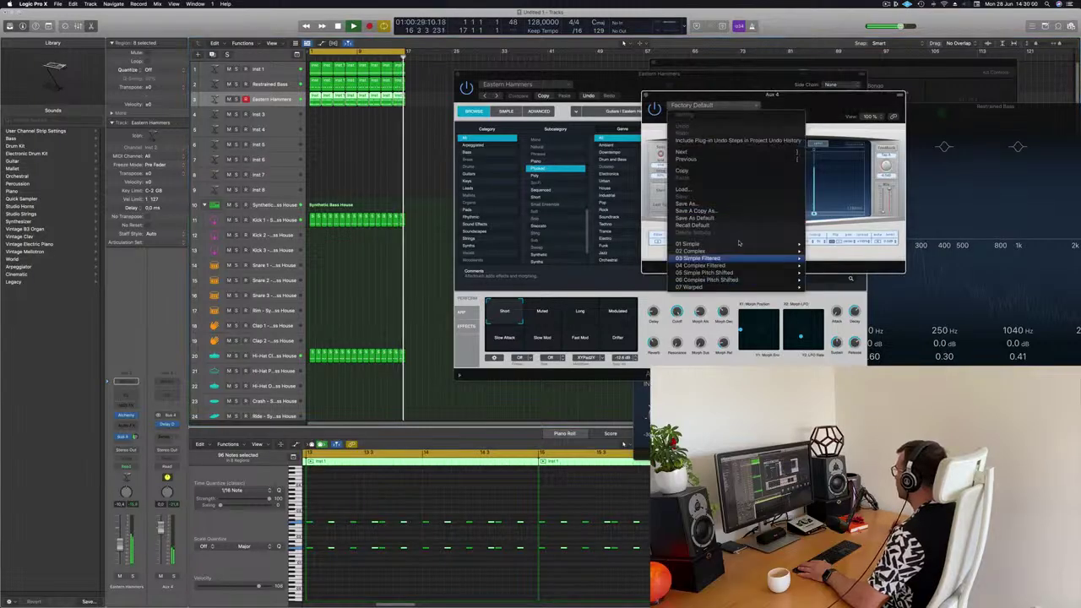
mouse_move(736, 253)
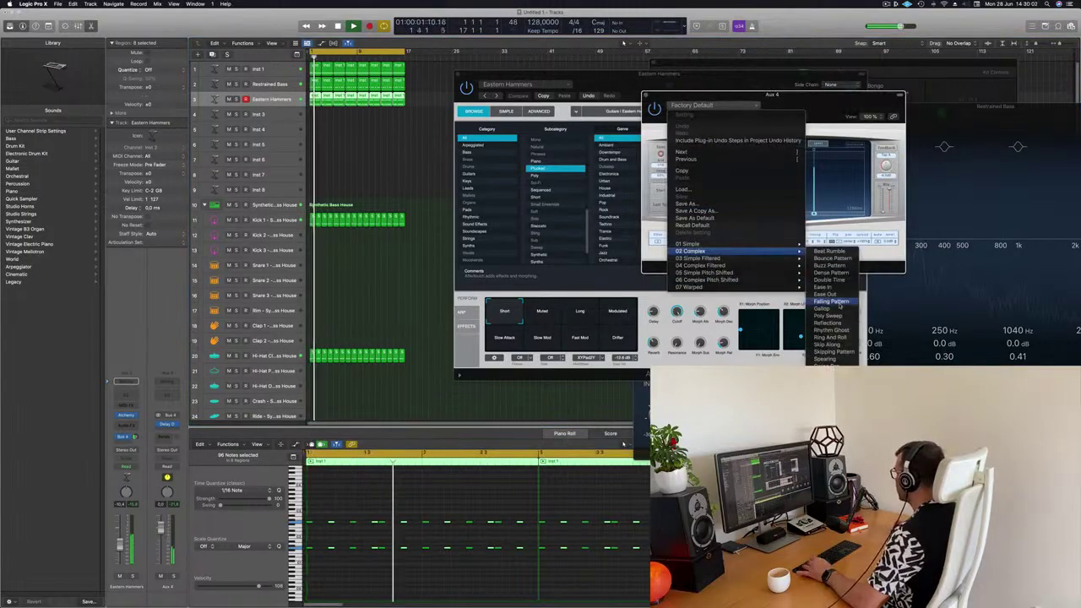
click(832, 301)
drag(798, 96, 729, 100)
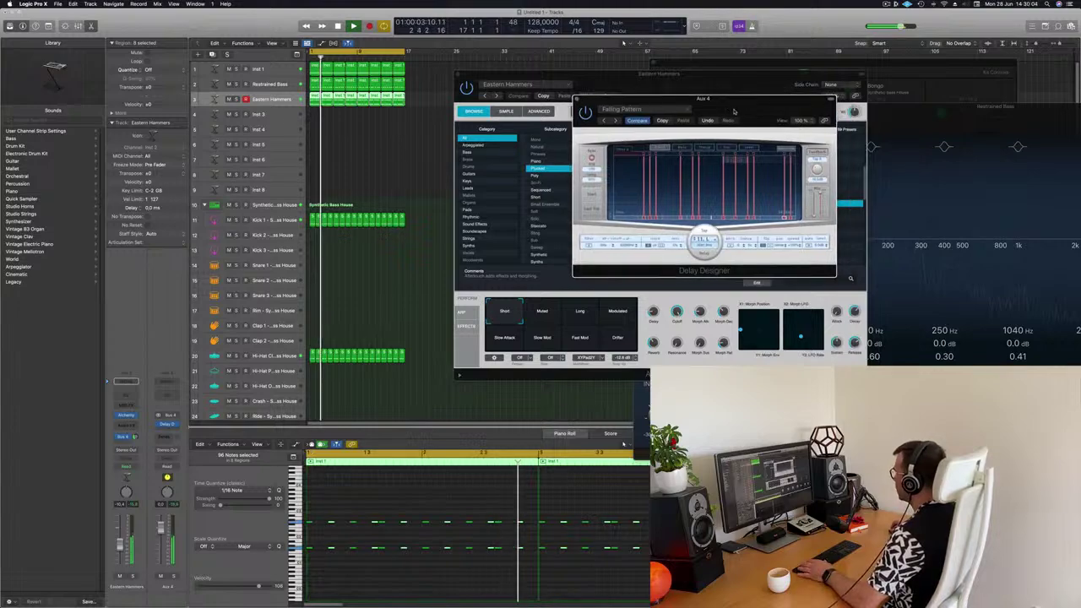
click(614, 120)
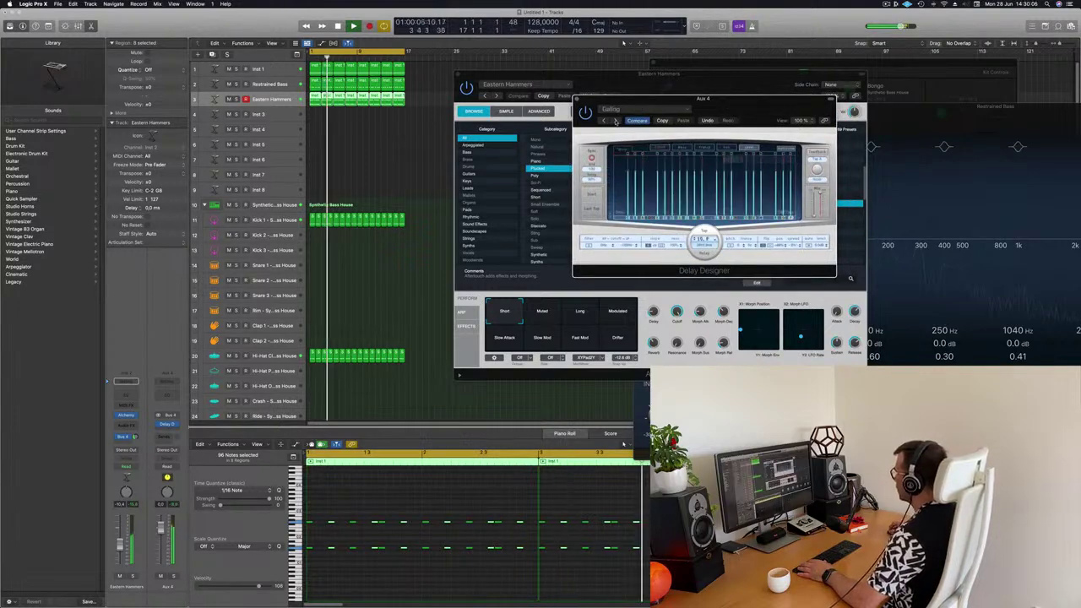
click(615, 120)
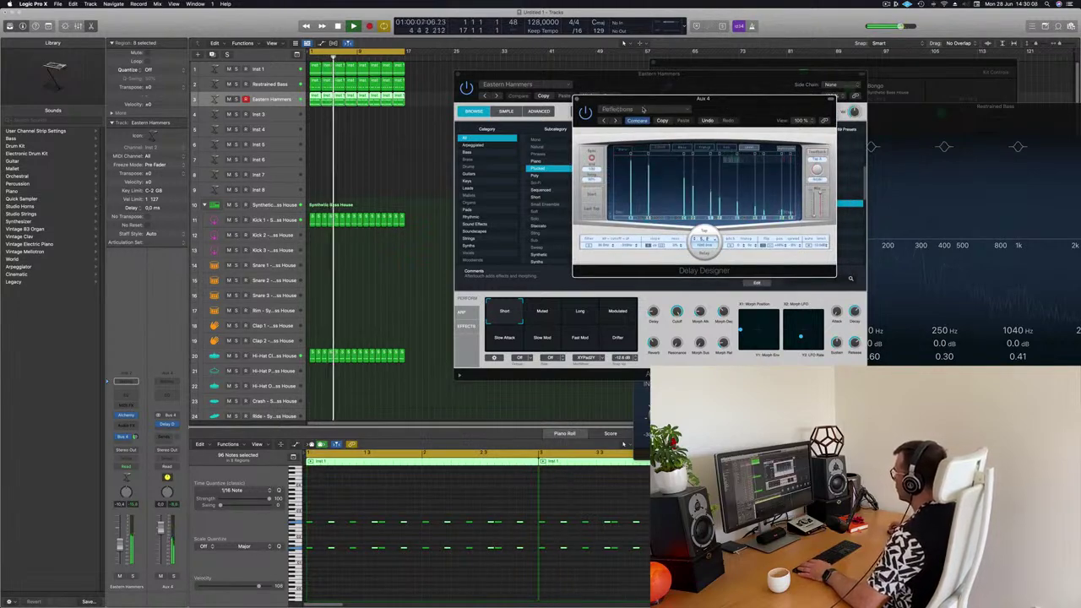
Try Delay Designer's Simple presets on Aux 4, including 1/16 Alternating Pan and 1/8 Dotted Basic Pan
click(643, 109)
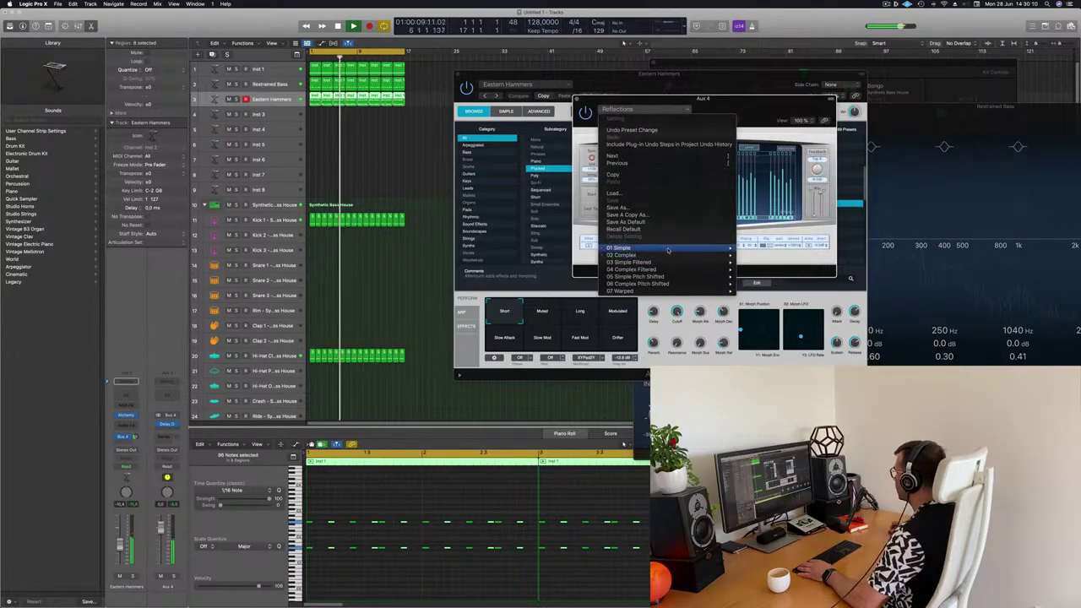
click(743, 120)
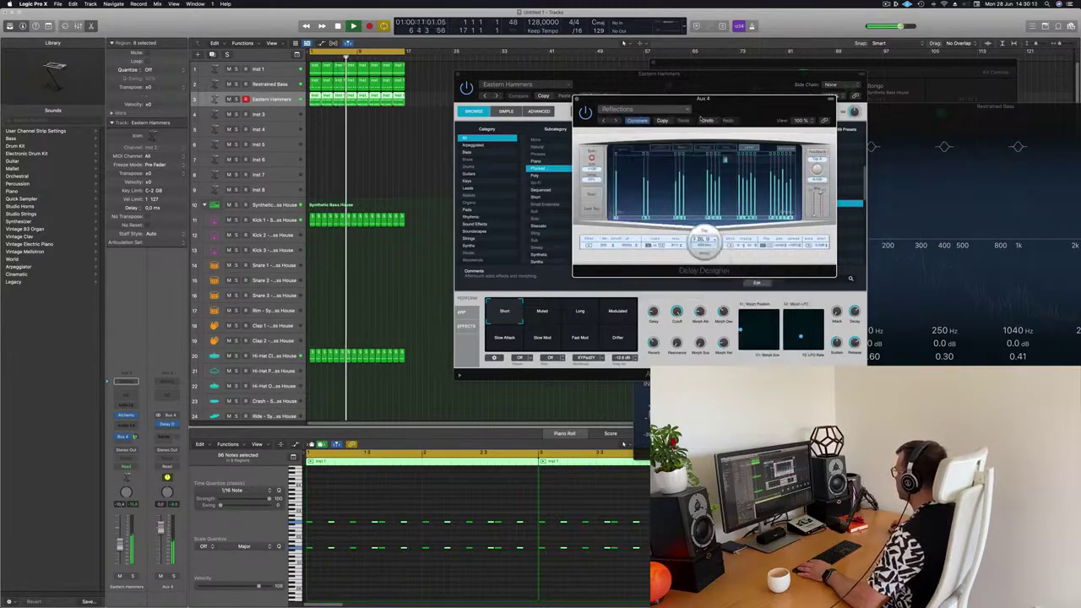
drag(724, 110, 680, 136)
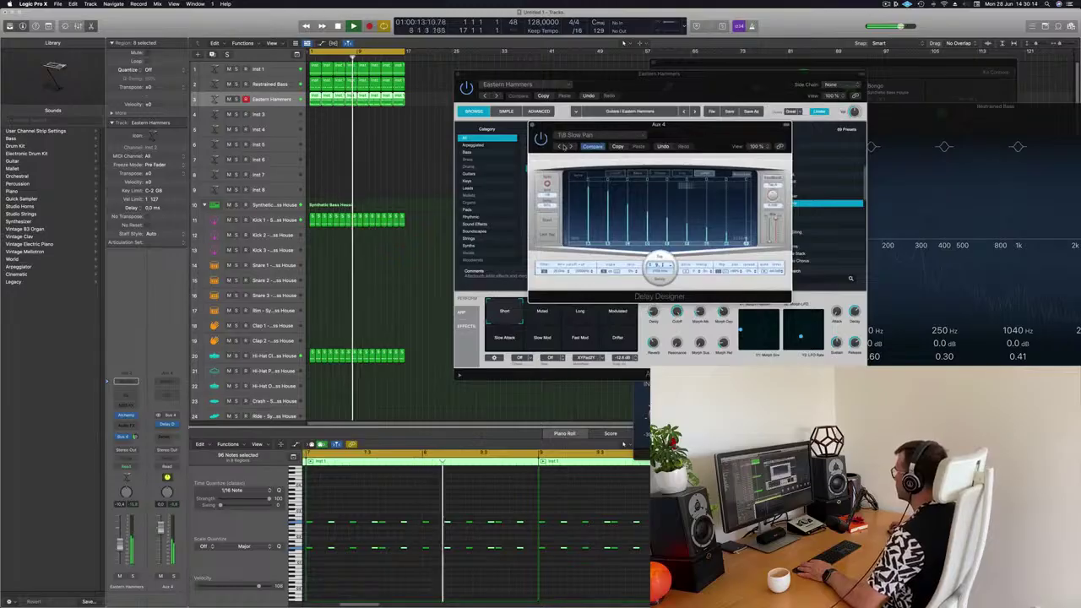
click(569, 146)
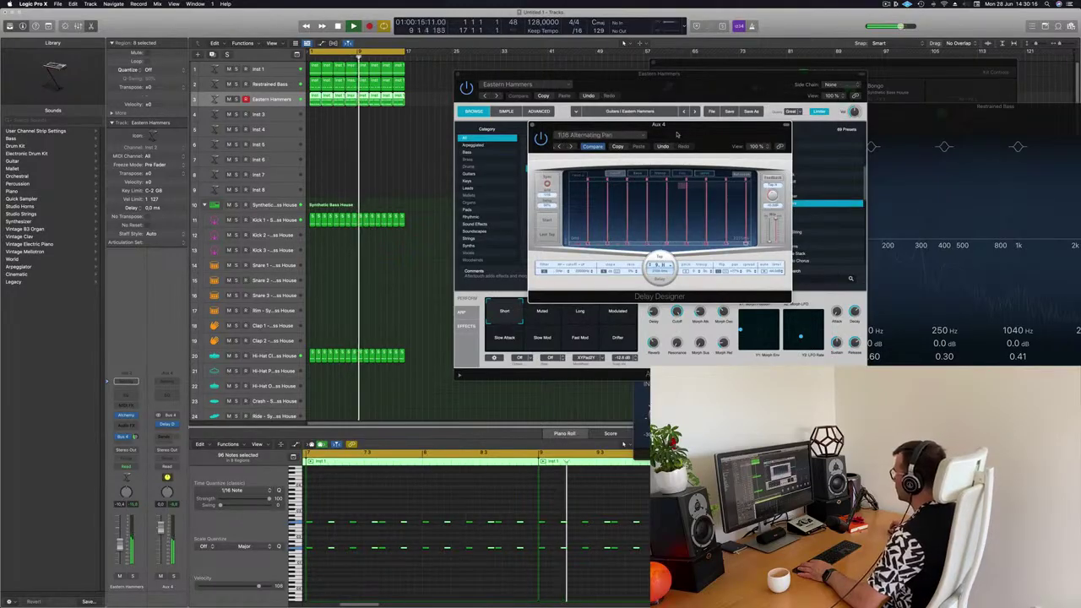
drag(676, 134, 670, 136)
click(565, 148)
click(564, 148)
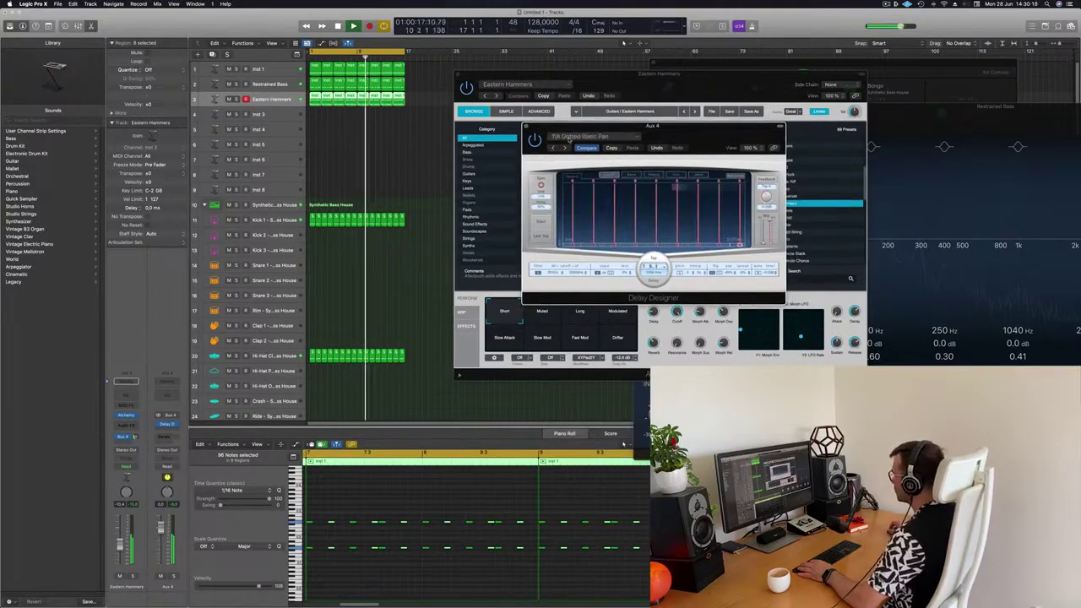
Load the 1/4 Sweeping Pan preset from Delay Designer's Simple Filtered category and close the plug-in window
click(568, 136)
mouse_move(605, 291)
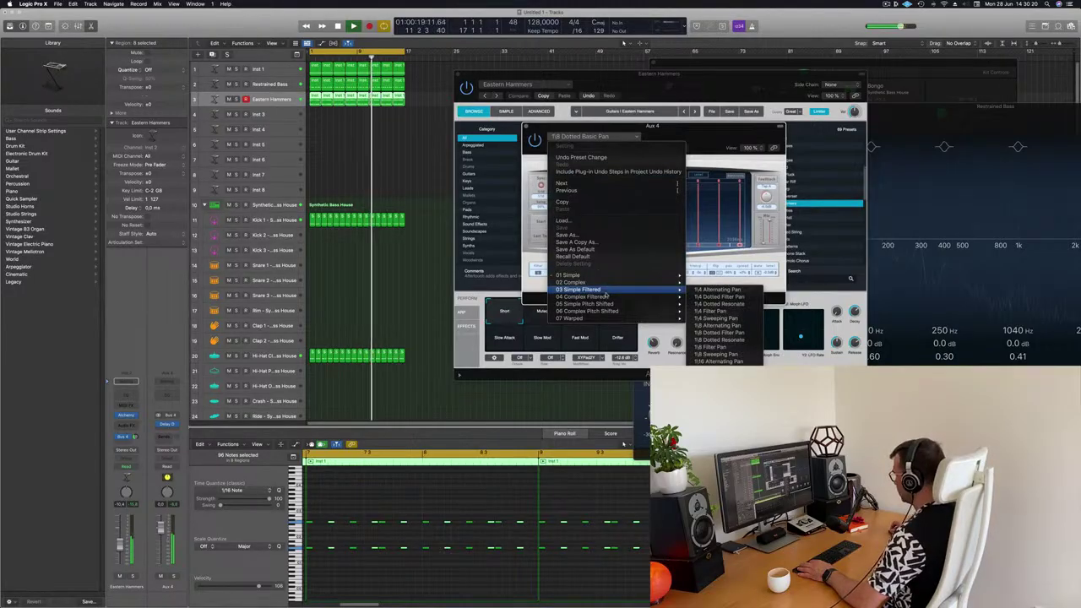
click(715, 319)
drag(687, 132, 743, 113)
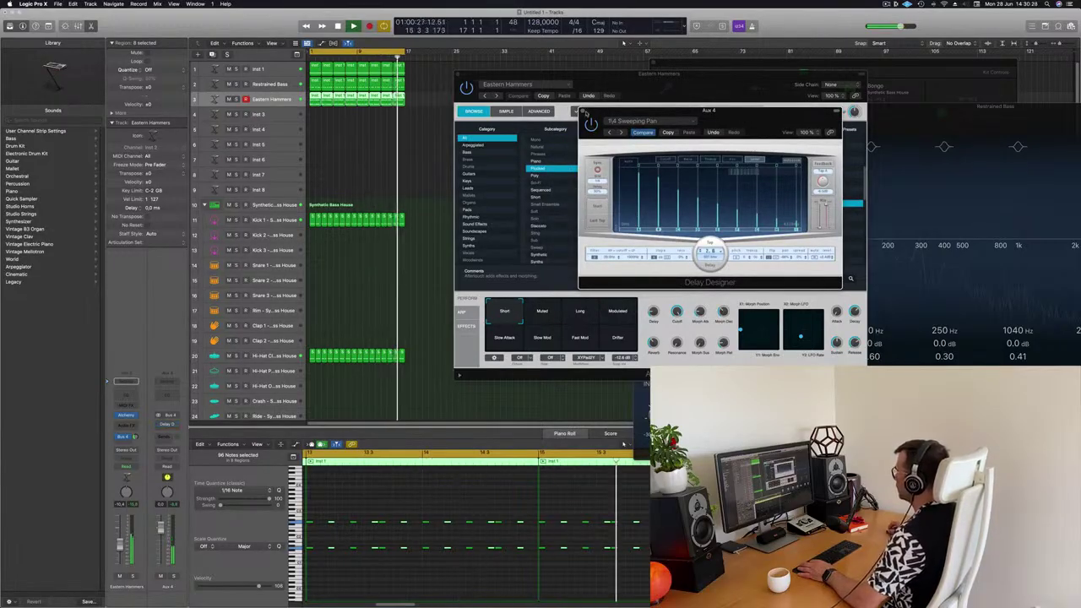
click(580, 111)
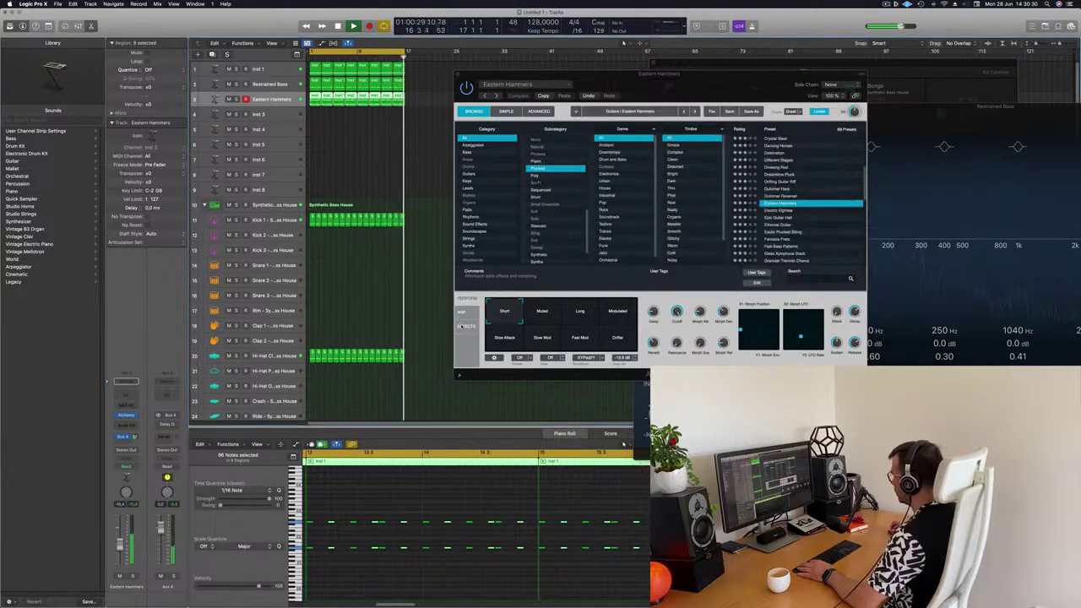
Look at the Eastern Hammers effects, adjust its Delay and Reverb performance knobs and close the Alchemy window
click(462, 326)
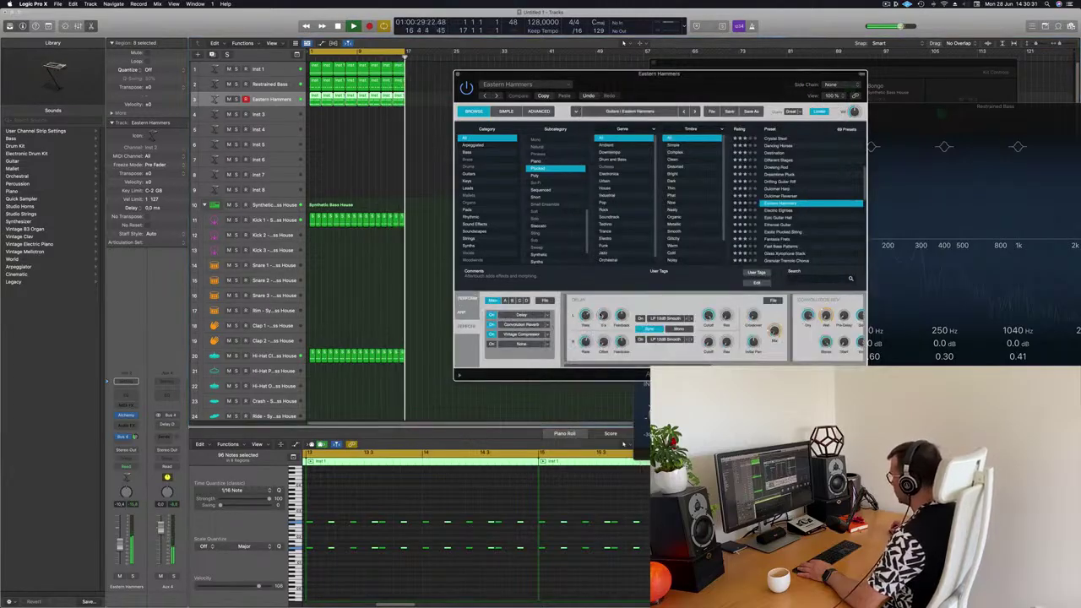
click(462, 299)
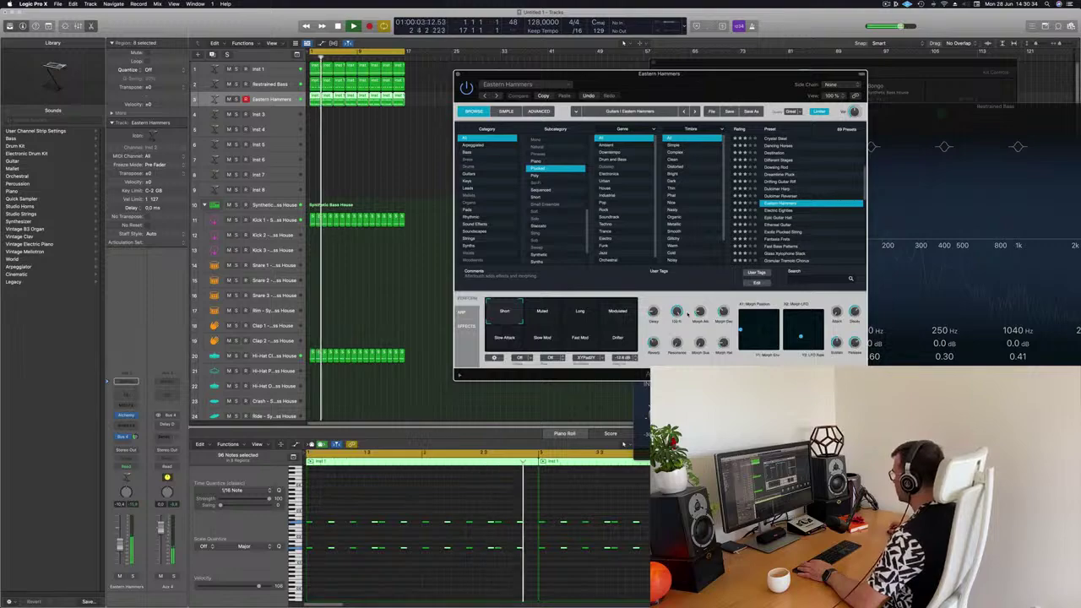
drag(652, 313, 653, 310)
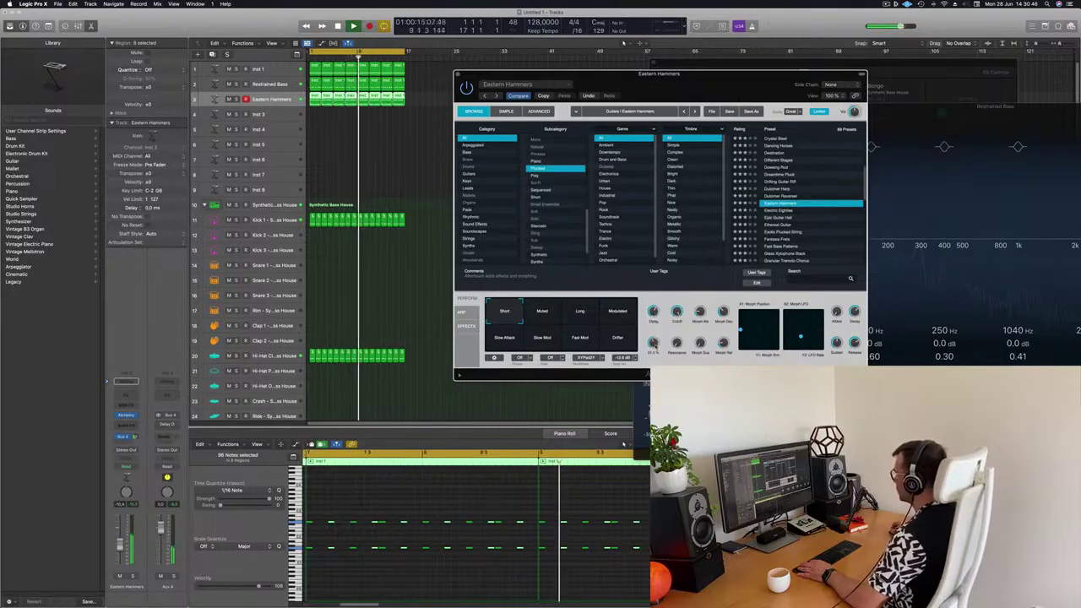
drag(650, 86, 653, 87)
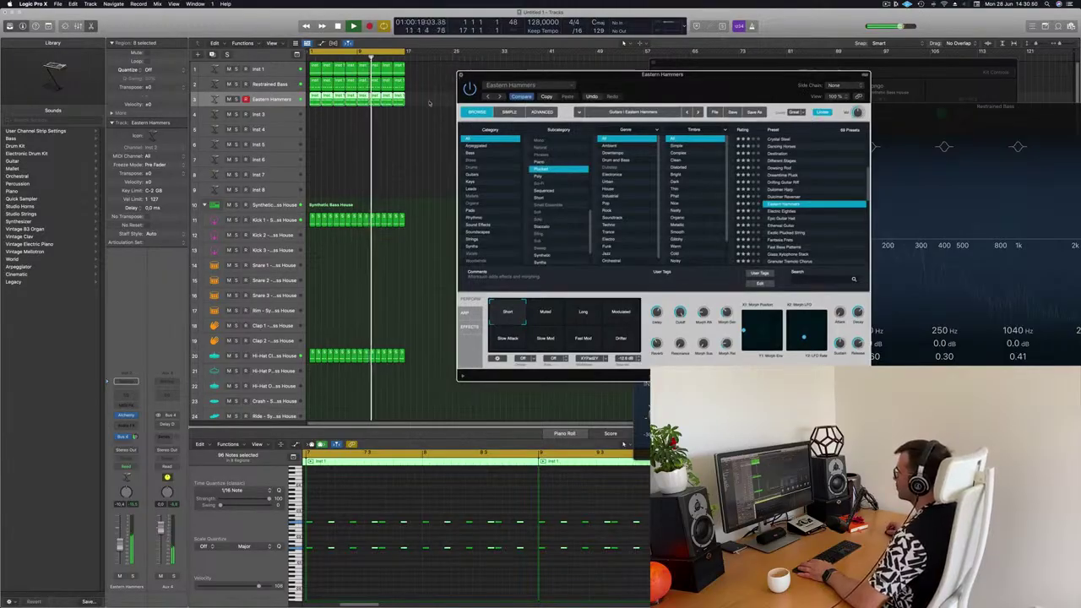
click(461, 75)
Restart playback from the beginning and toggle solo on the Eastern Hammers channel to check its sound
key(Return)
click(132, 577)
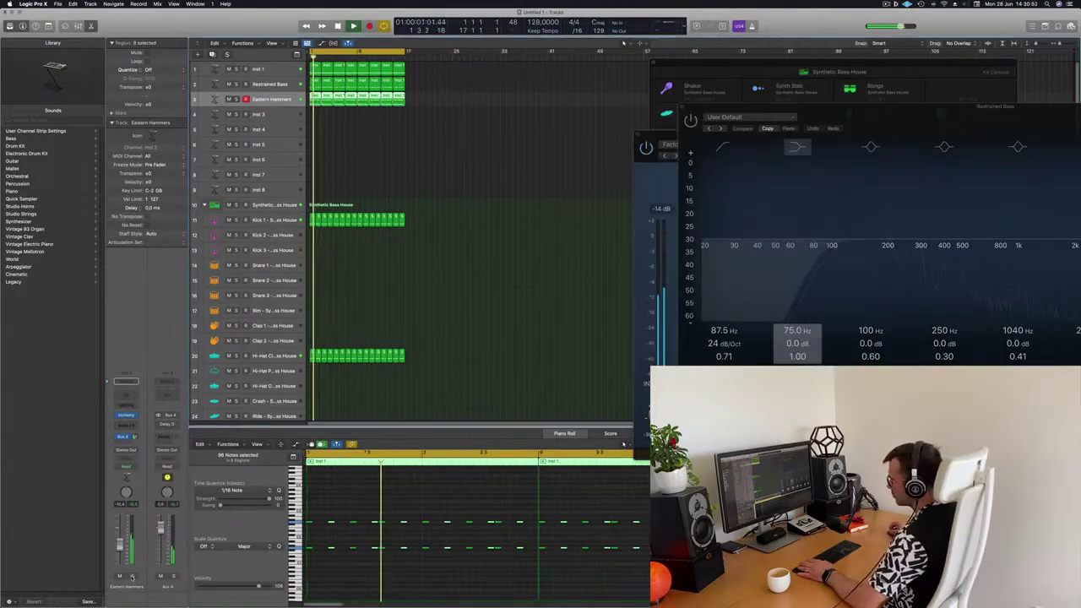
click(132, 577)
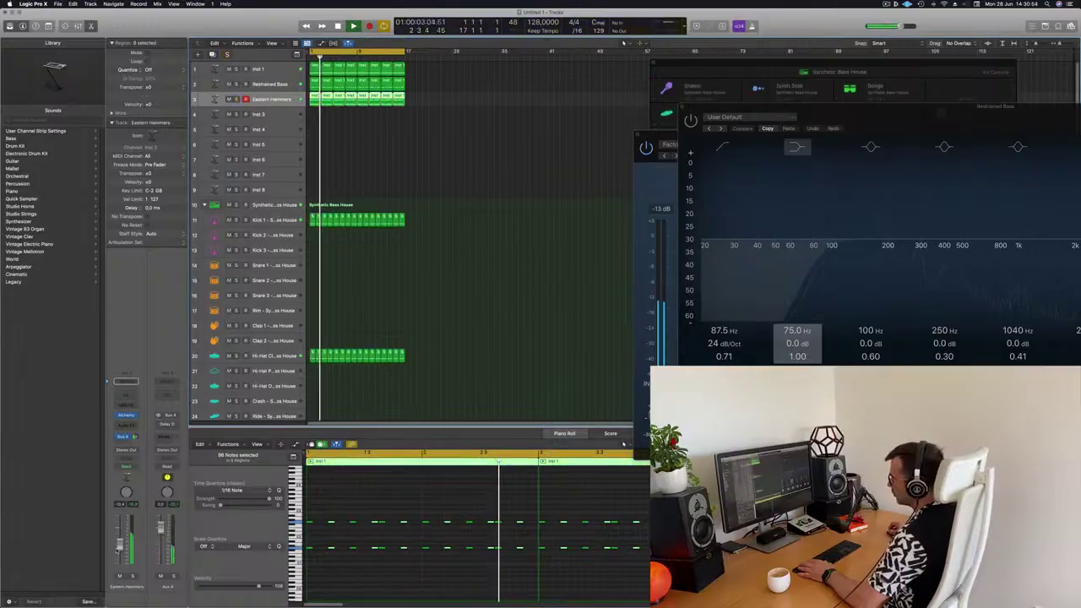
Add a Channel EQ to Eastern Hammers with a low cut at 94 Hz and a 24 dB/Oct slope
click(126, 395)
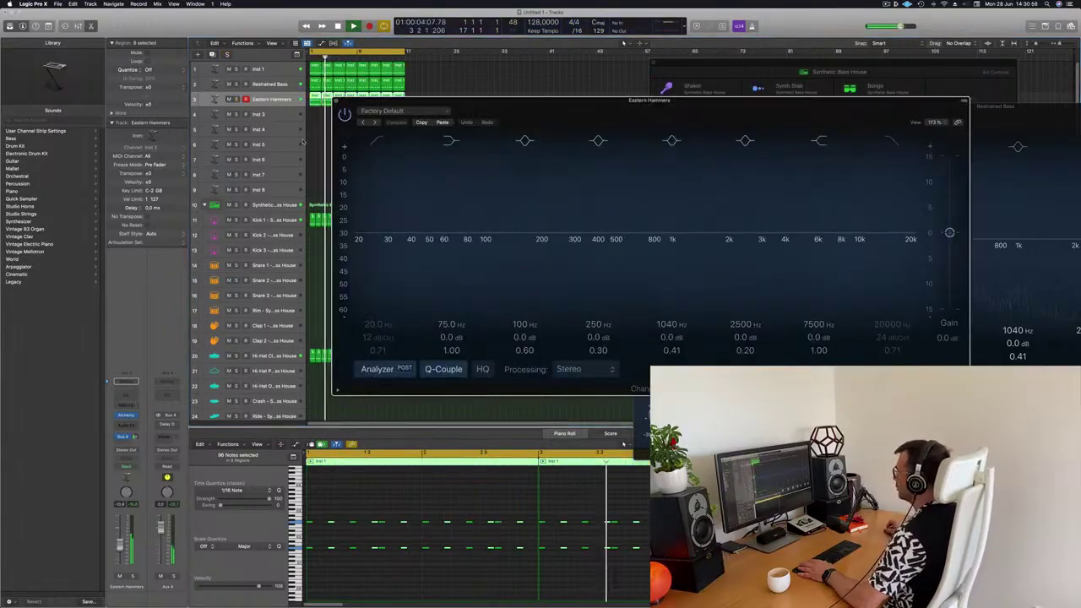
click(377, 139)
drag(378, 204, 507, 188)
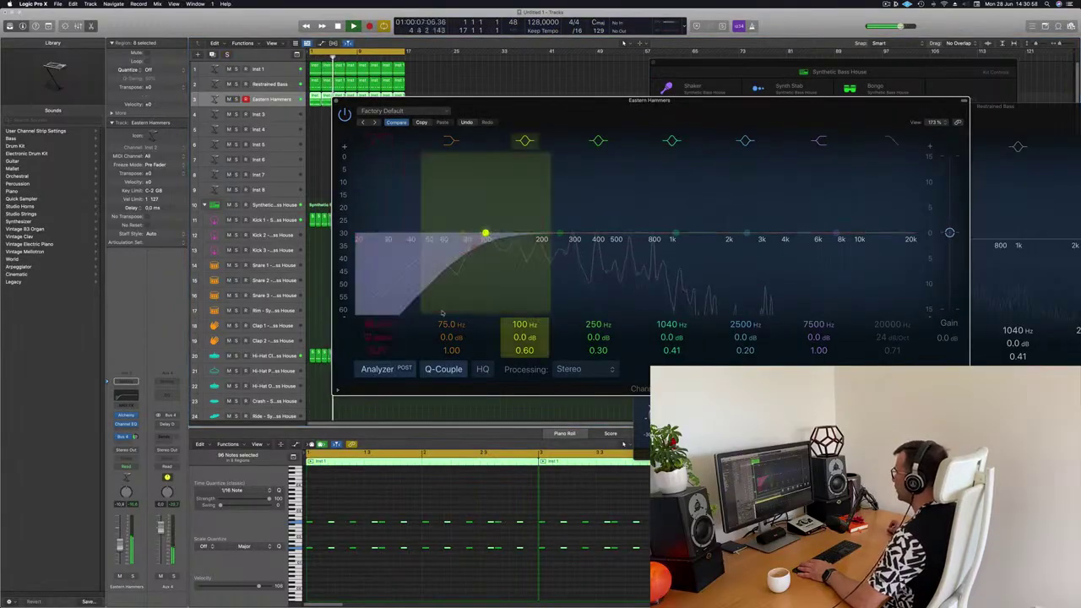
drag(378, 338, 378, 331)
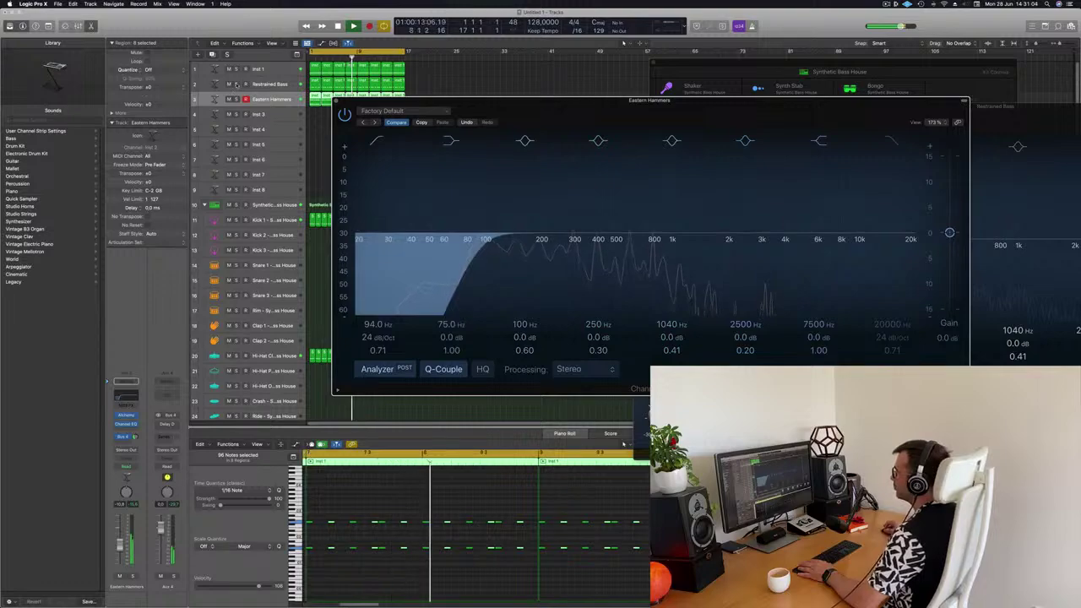
Compare the mix with Eastern Hammers muted and unmuted, and close its Channel EQ window
click(228, 99)
click(229, 100)
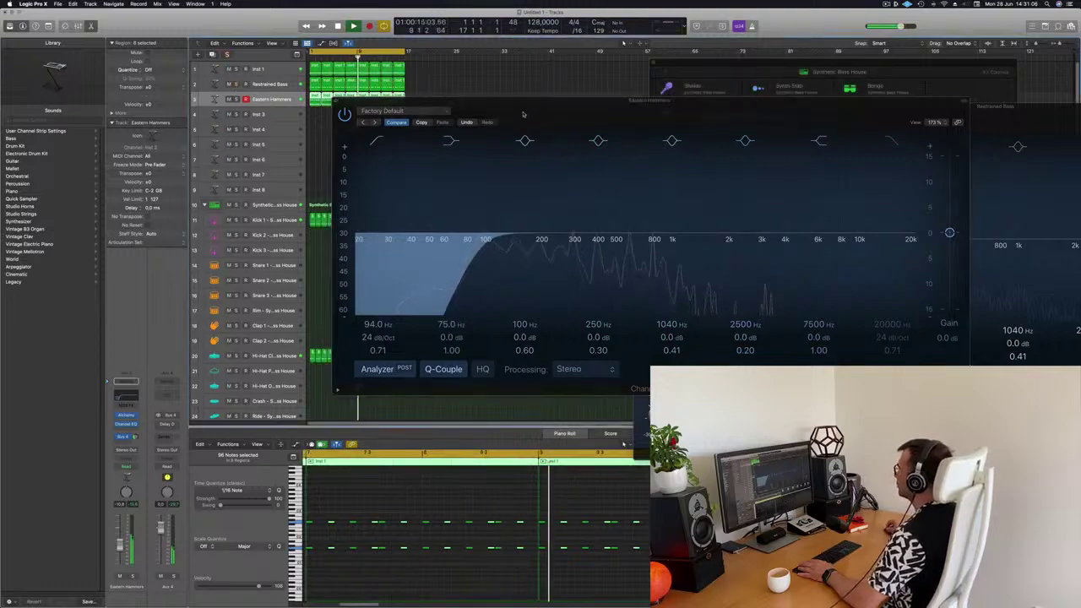
drag(524, 114, 510, 126)
click(323, 113)
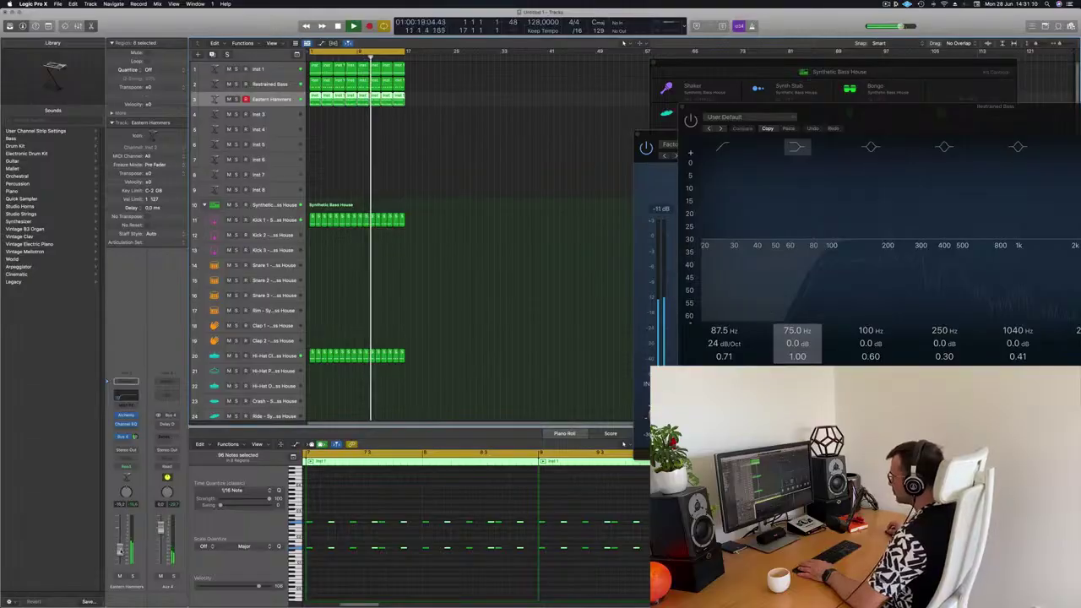
Copy the first kick region to the Snare 1 track, keep only the notes on beats 2 and 4, and repeat it across 16 bars
click(346, 290)
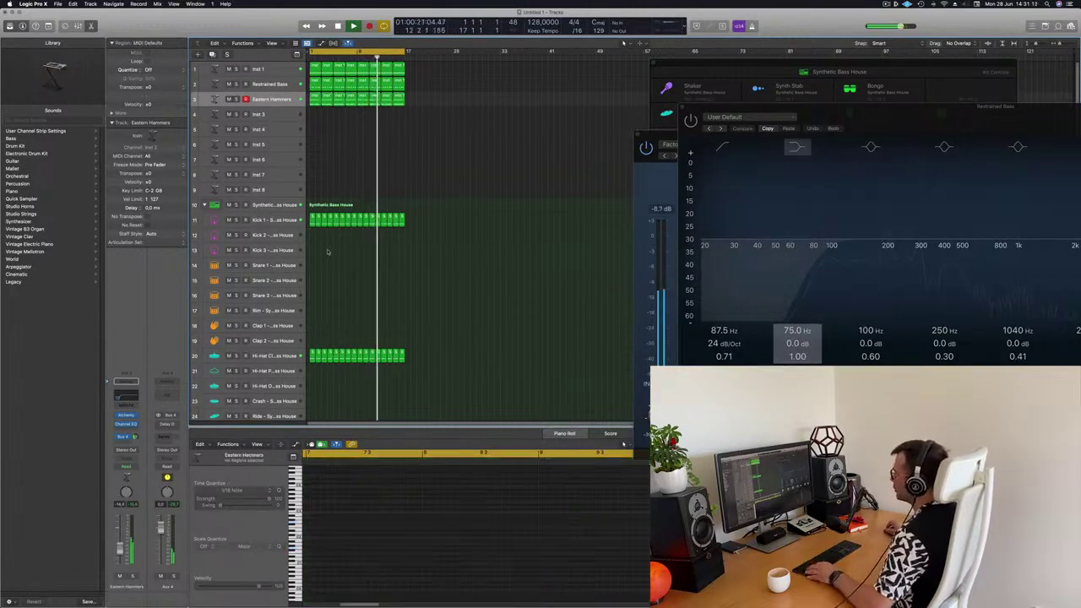
click(313, 218)
drag(313, 240, 312, 266)
drag(309, 558, 402, 589)
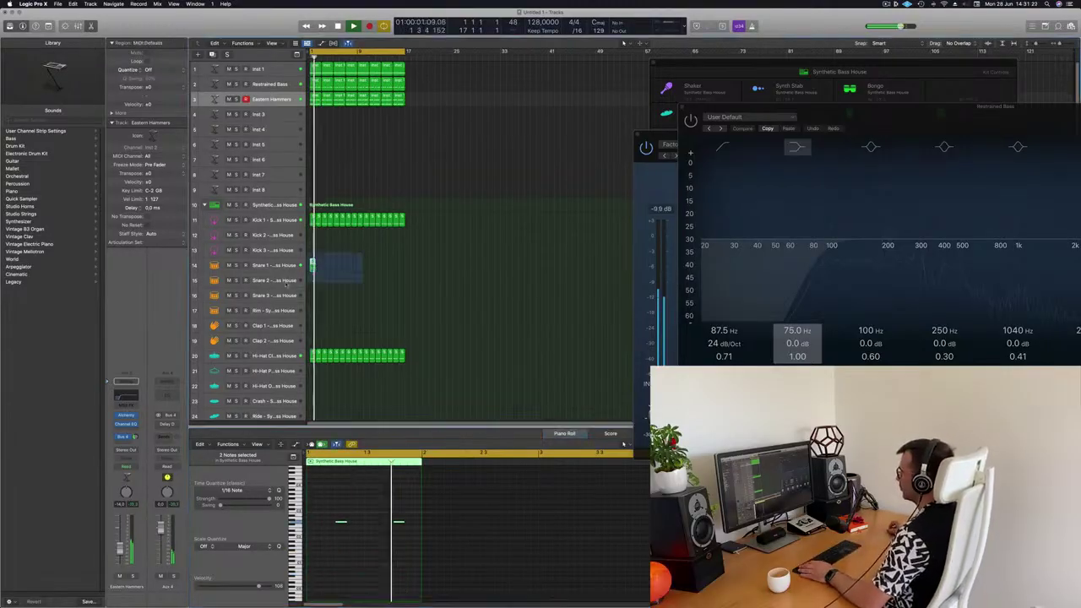
click(272, 266)
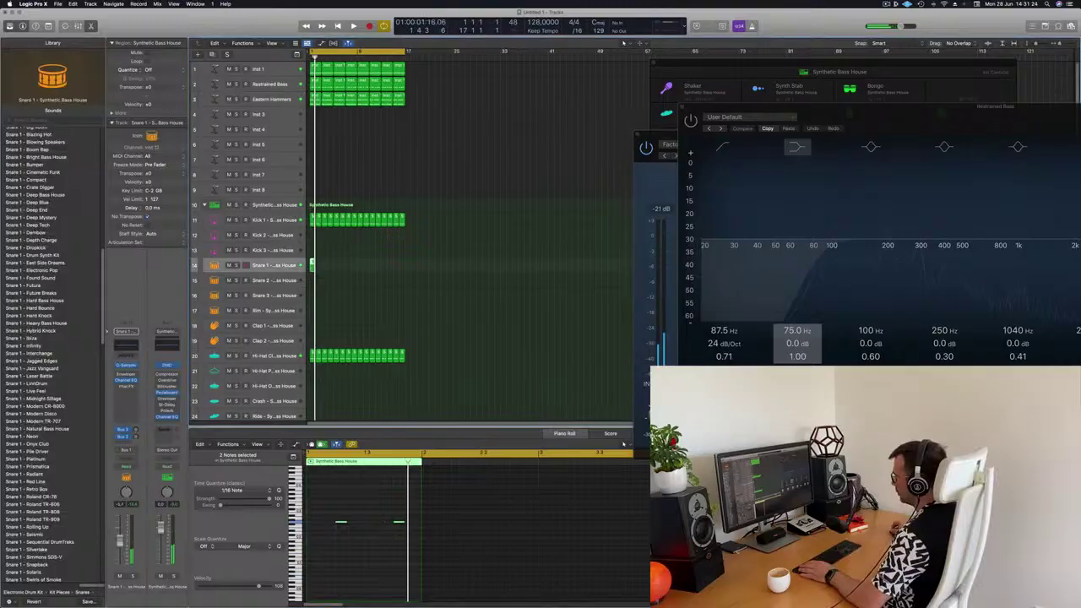
key(space)
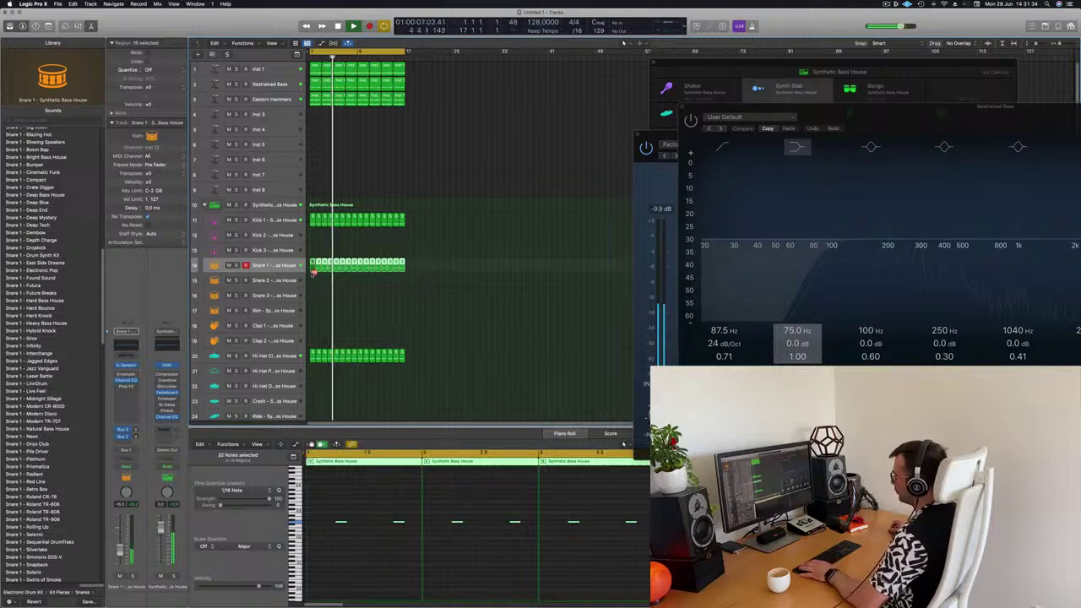
Move all the snare regions from Snare 1 to the Snare 2 track and select that track
drag(313, 271, 315, 282)
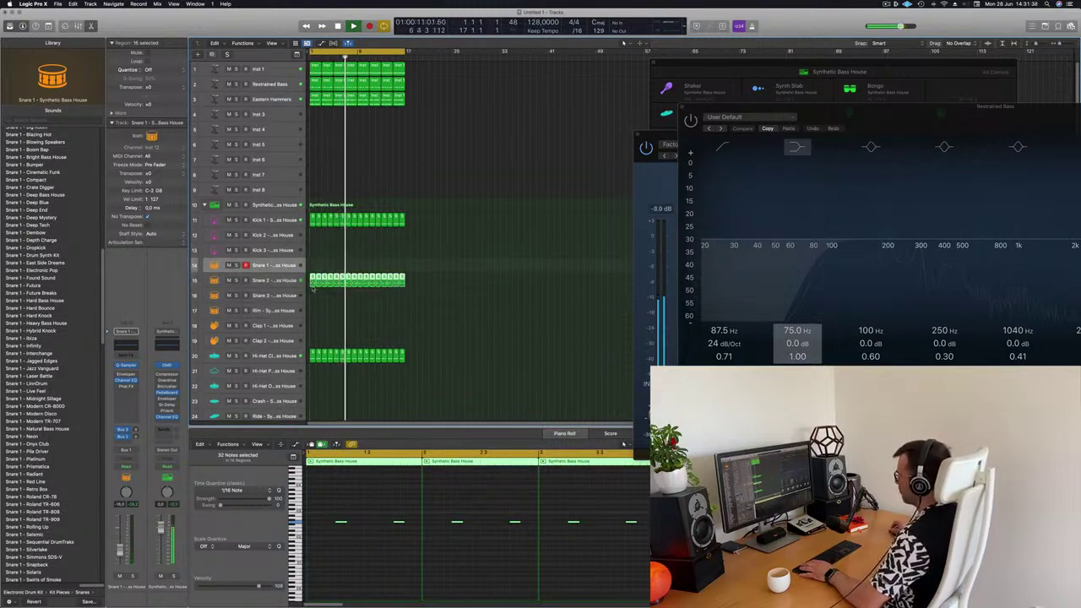
mouse_move(313, 287)
mouse_down()
mouse_move(314, 304)
mouse_move(312, 282)
mouse_up()
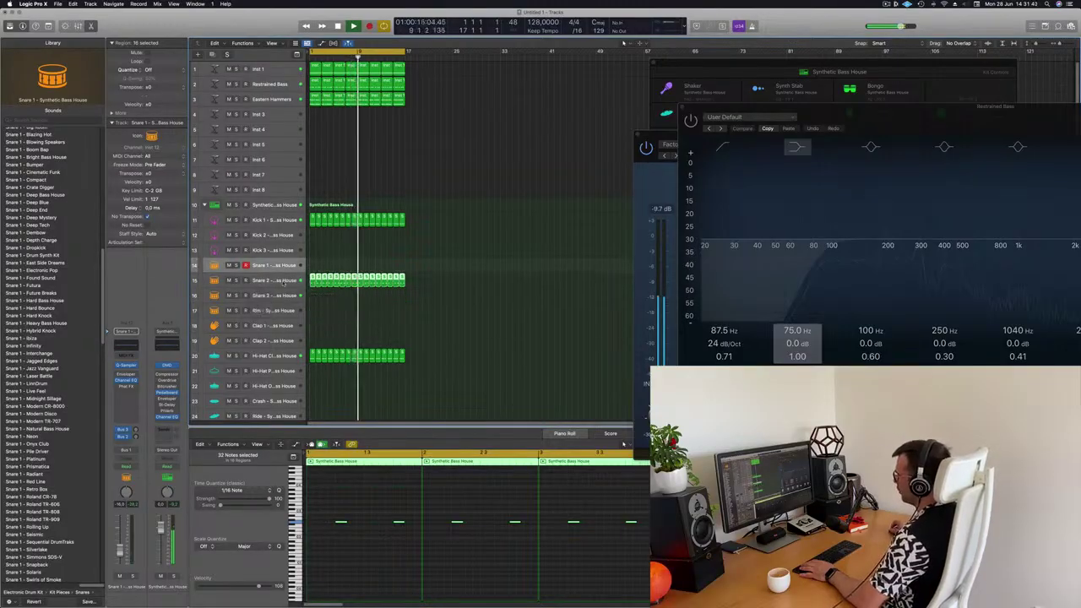
click(275, 285)
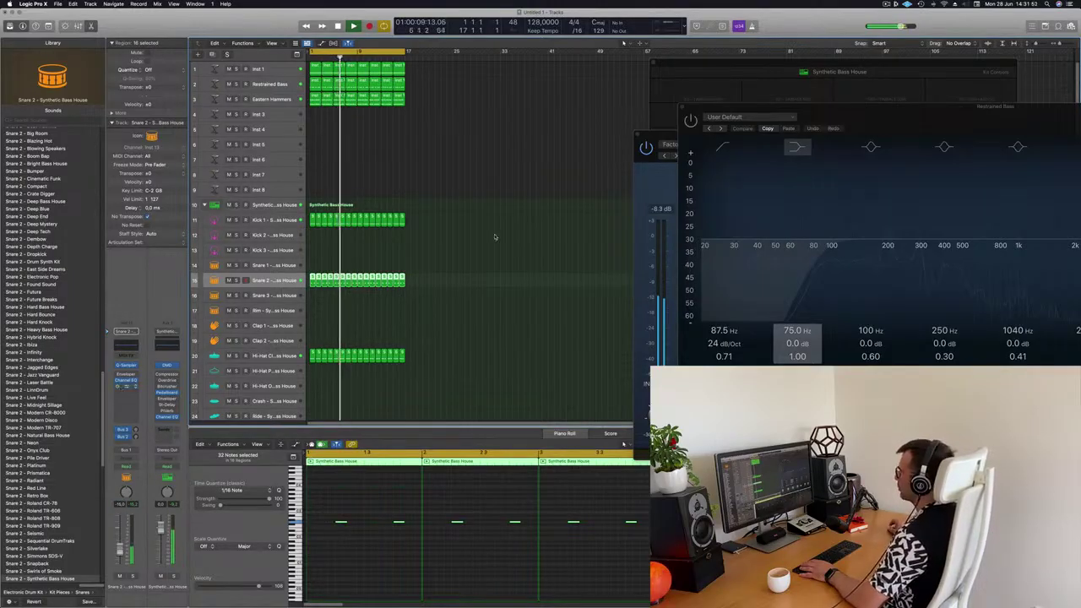
Select all regions in the project and name them by their tracks
scroll(472, 198, up, 5)
scroll(470, 188, down, 3)
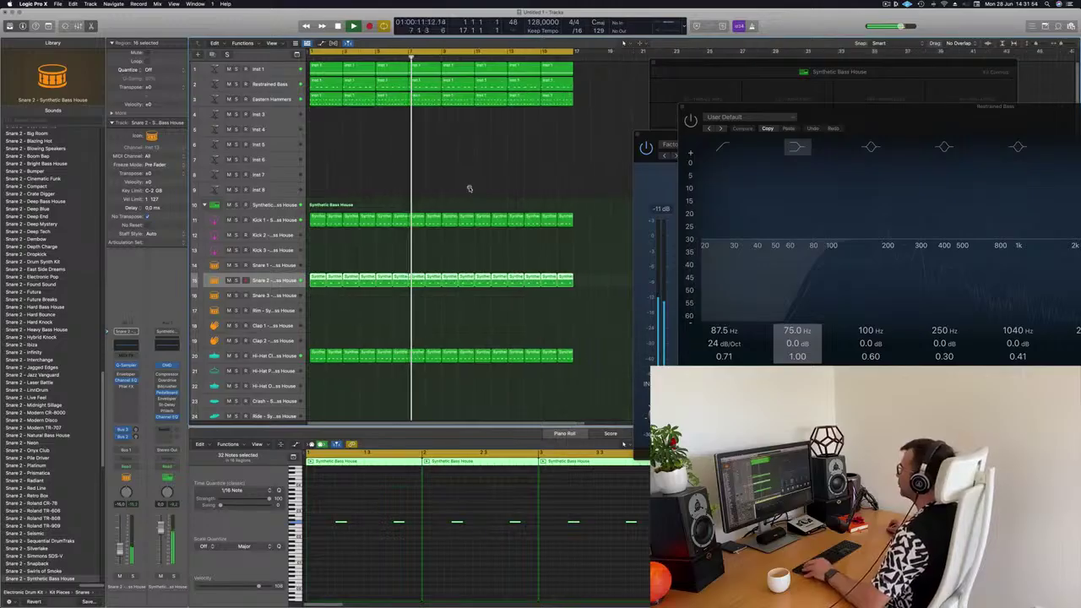
click(439, 183)
scroll(437, 181, up, 3)
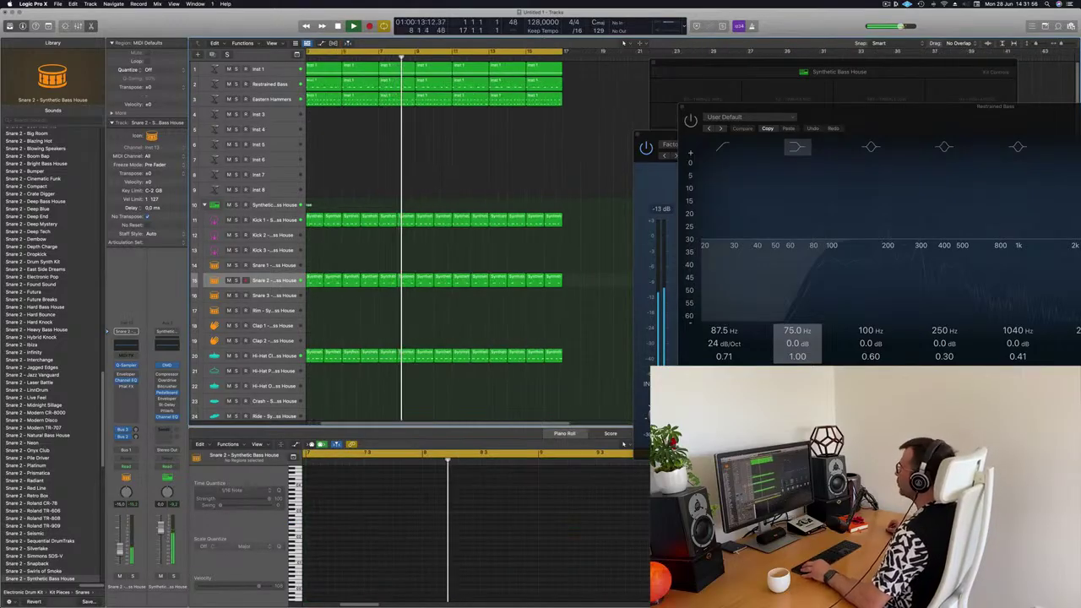
scroll(435, 178, down, 1)
key(super+a)
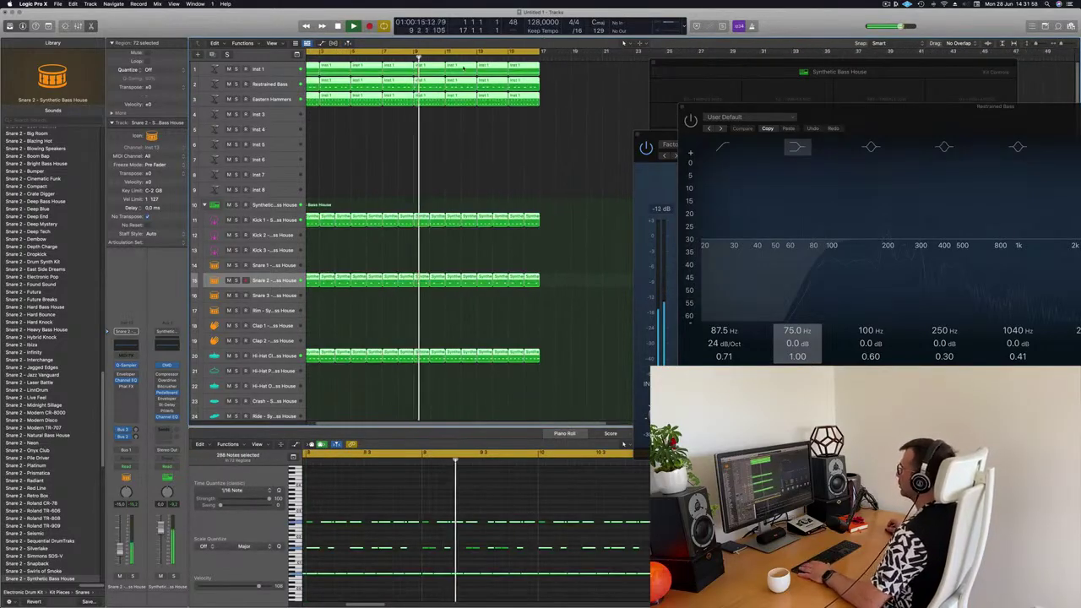
right_click(467, 67)
click(468, 70)
Colour all the selected regions by their tracks
right_click(460, 77)
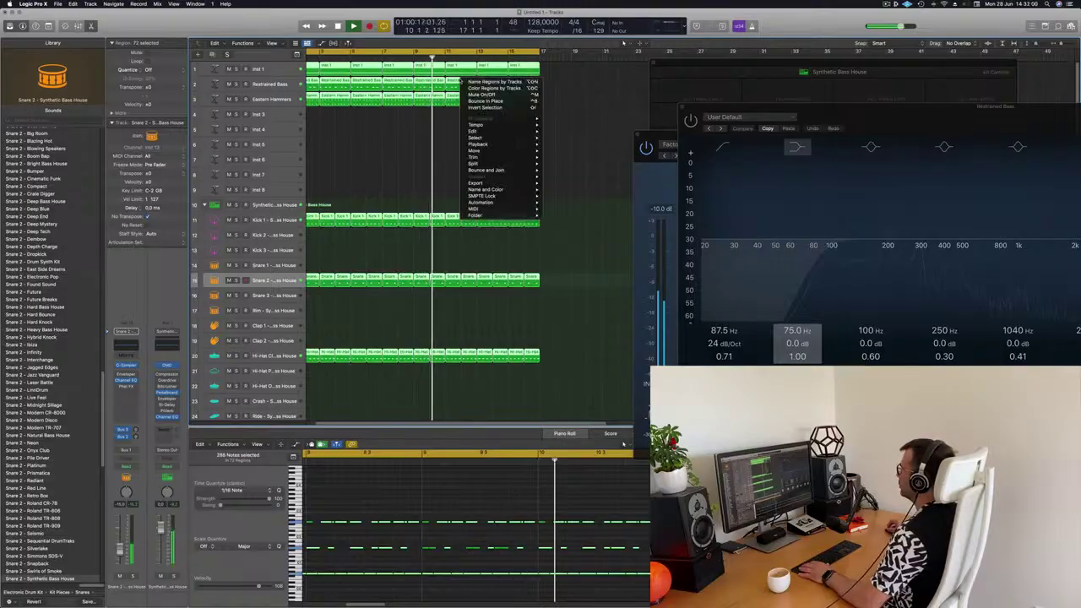
click(469, 88)
right_click(426, 112)
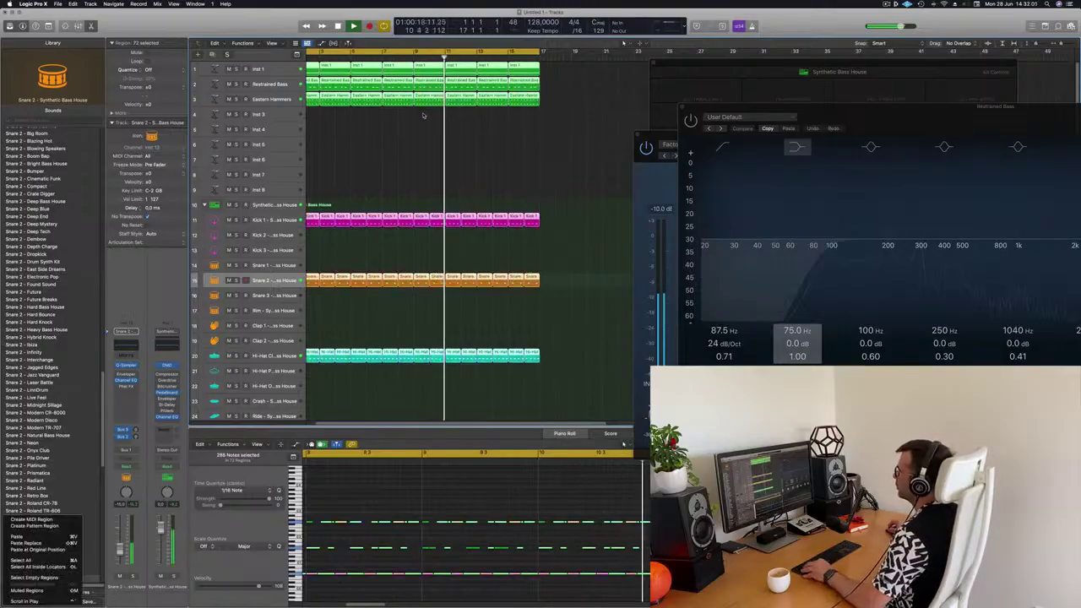
click(378, 128)
scroll(378, 129, down, 5)
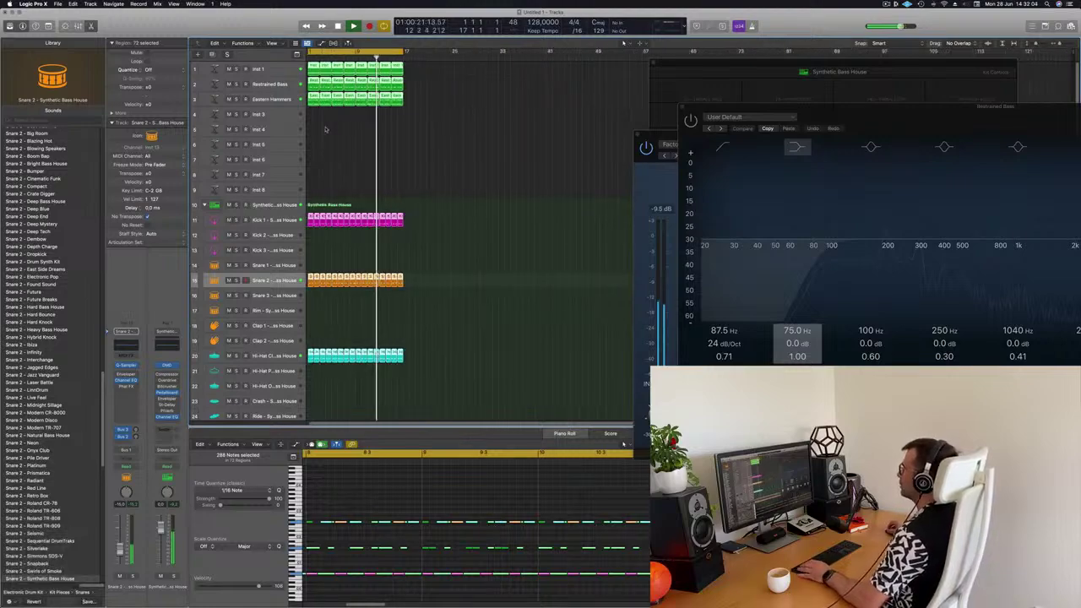
Open Alchemy on the Inst 3 track and load the 80s Air Pad preset from the Pads category
click(272, 118)
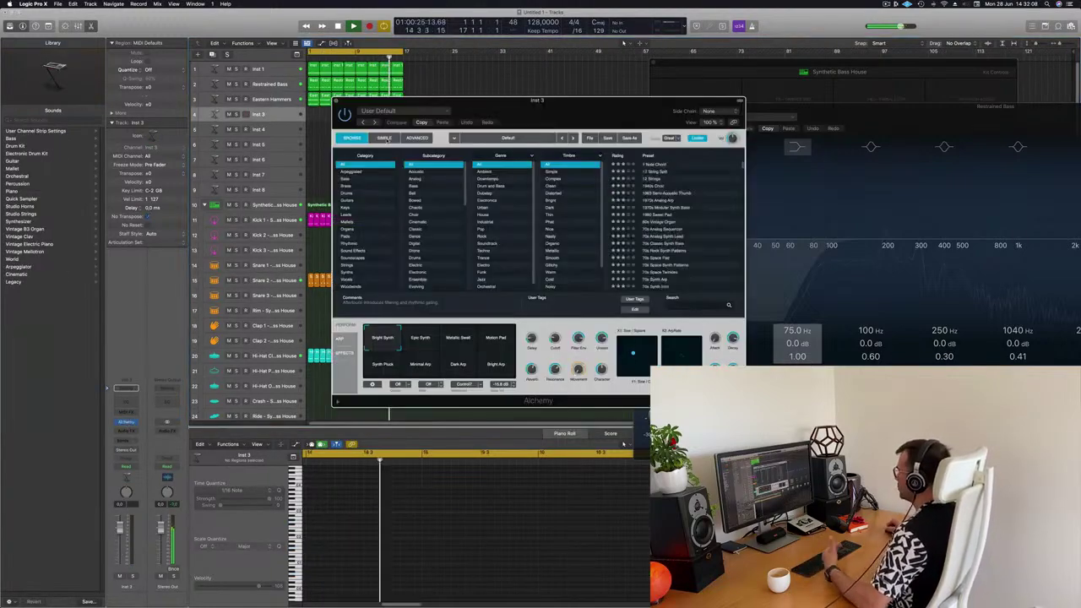
drag(568, 108, 629, 119)
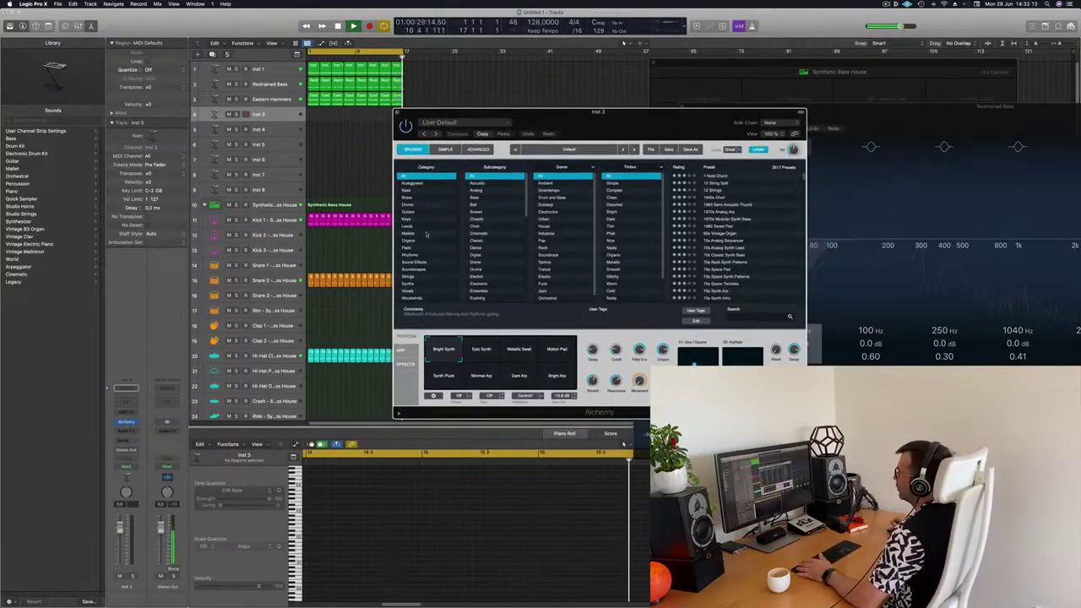
click(410, 248)
drag(681, 117, 724, 80)
click(731, 195)
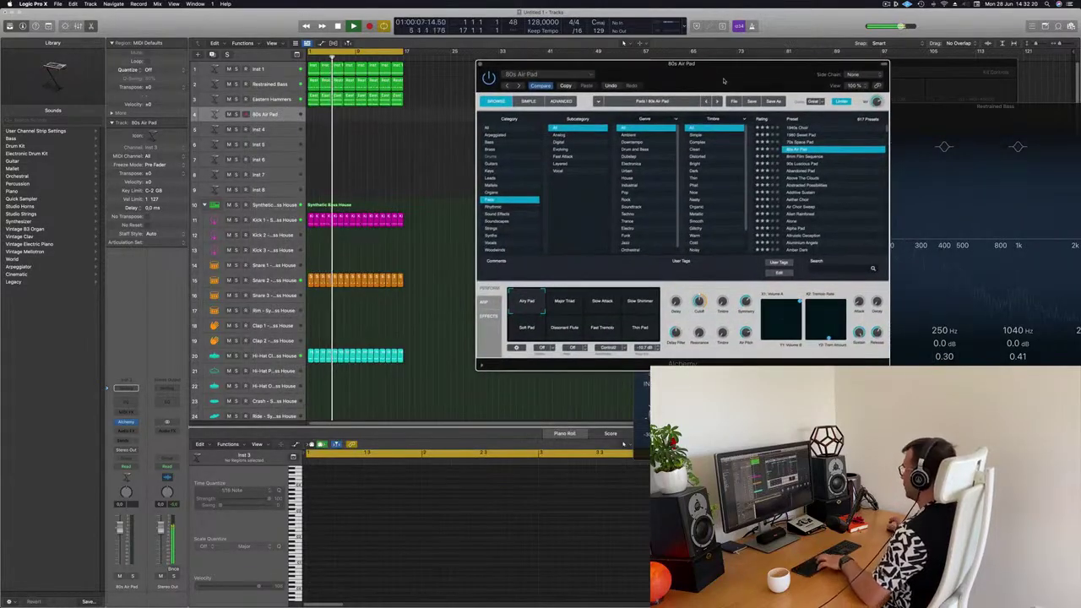
Play notes on 80s Air Pad with Musical Typing and lower the track volume to about -11.8 dB
key(super+k)
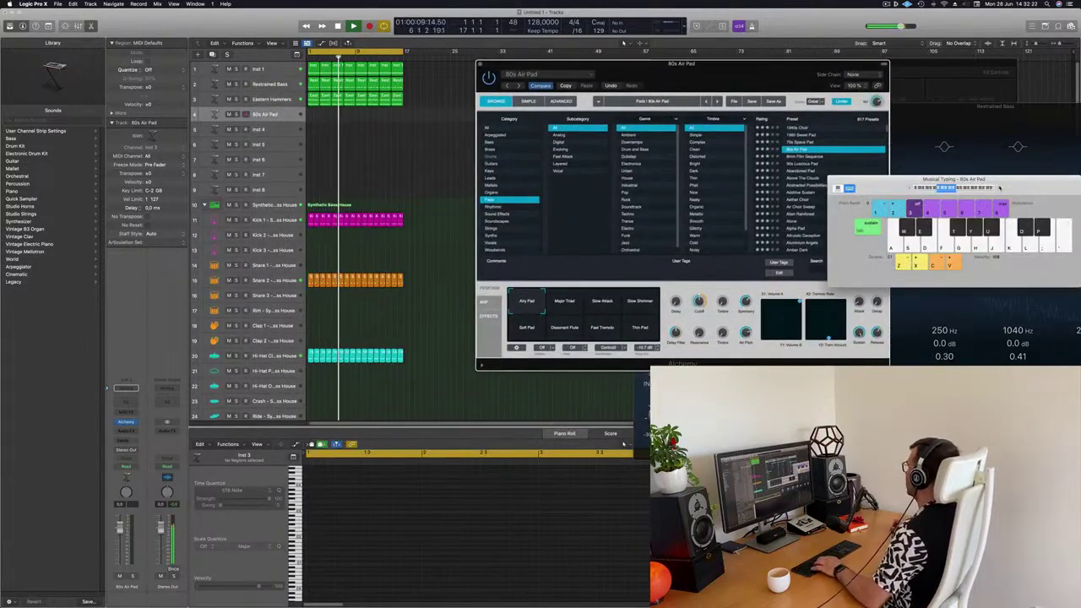
key(f)
key(f)
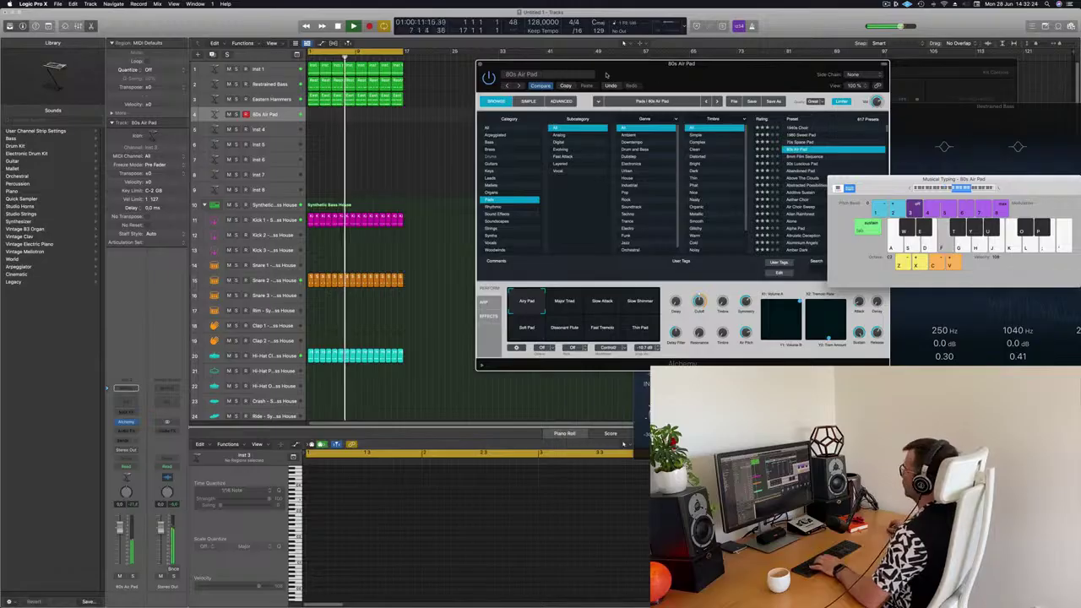
drag(734, 64, 709, 74)
drag(119, 529, 119, 549)
key(f)
key(f)
key(g)
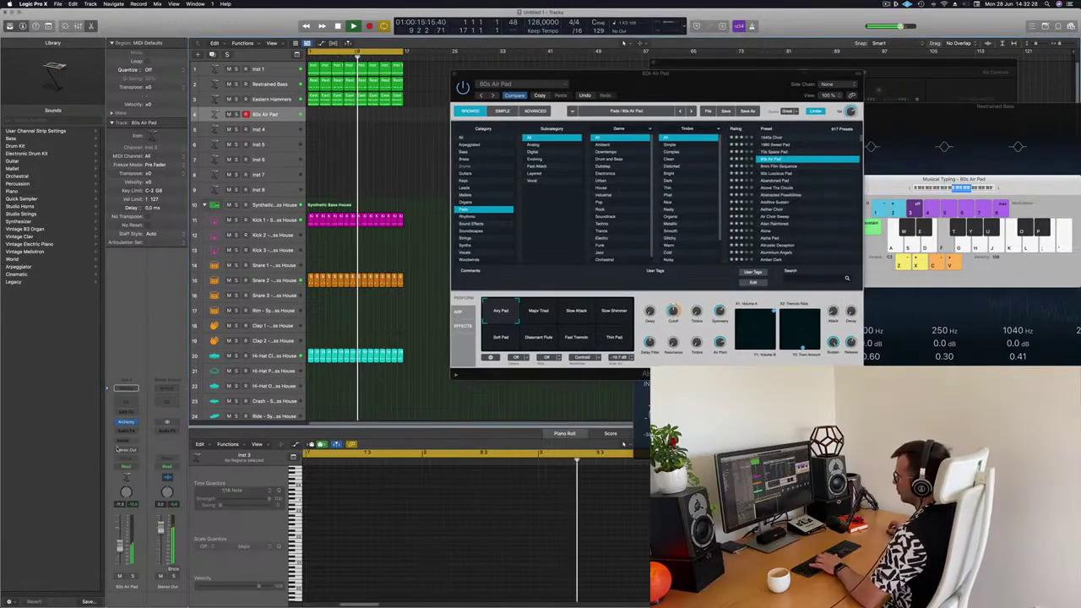
Add a send from the 80s Air Pad track to Bus 5
click(125, 440)
mouse_move(135, 450)
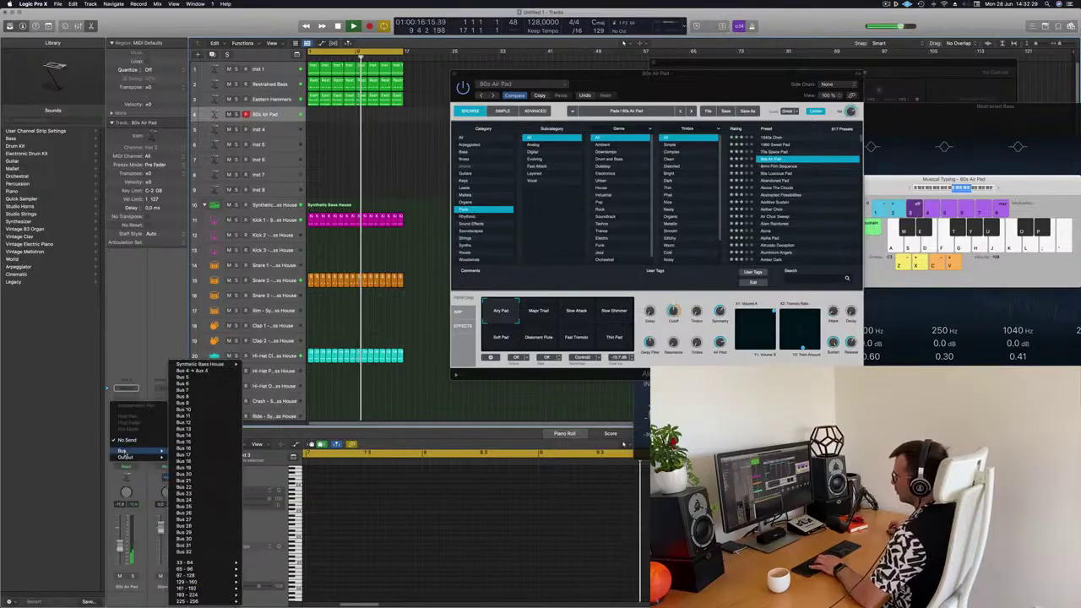
click(207, 376)
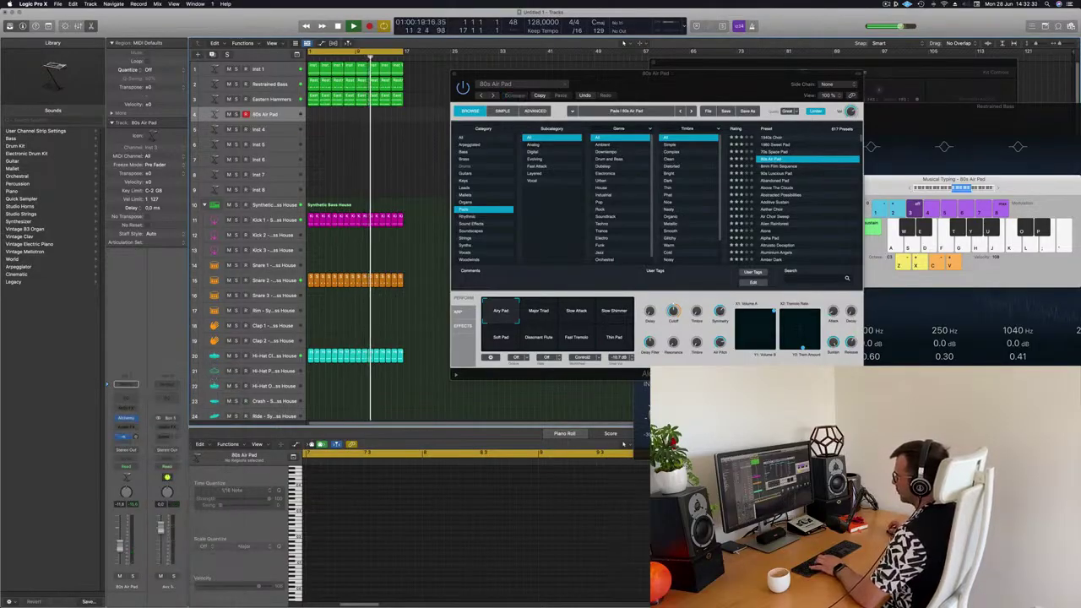
Insert a stereo SilverVerb on the Aux 5 channel, load its grandiose preset and close the plug-in window
click(169, 426)
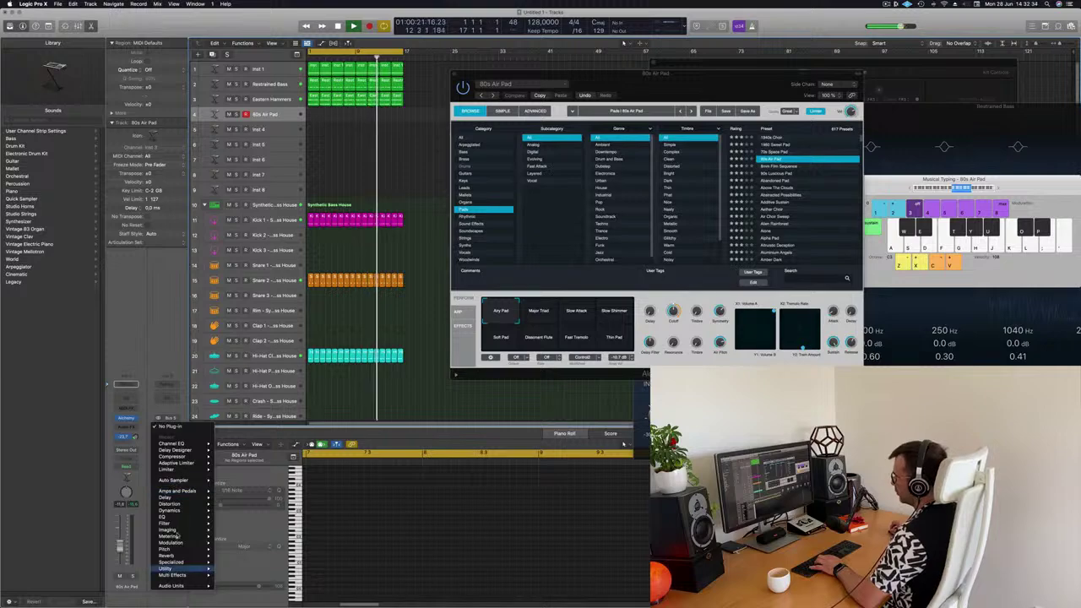
mouse_move(168, 556)
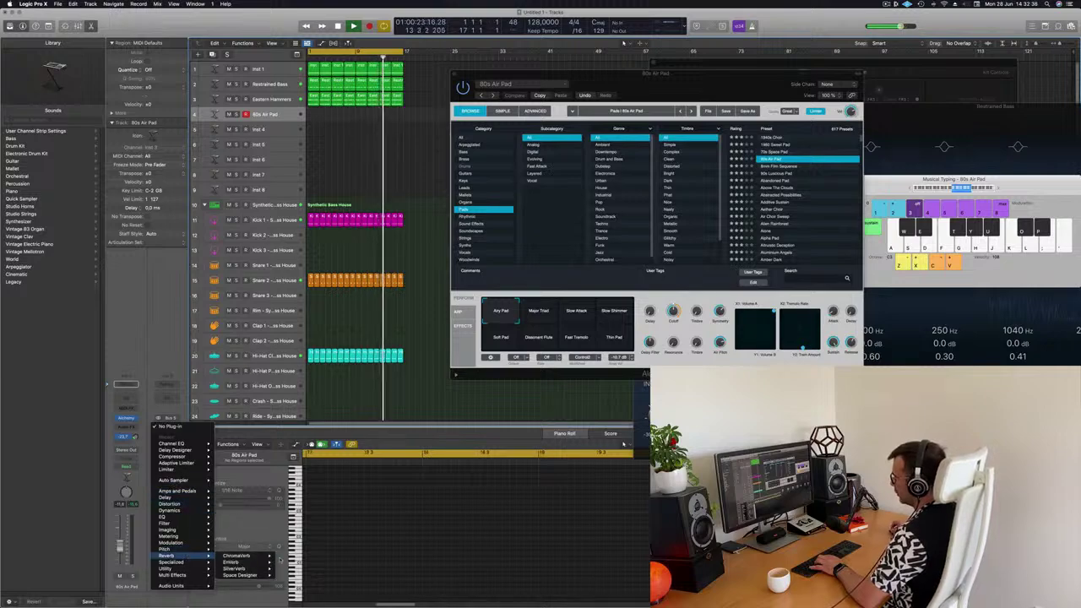
mouse_move(241, 568)
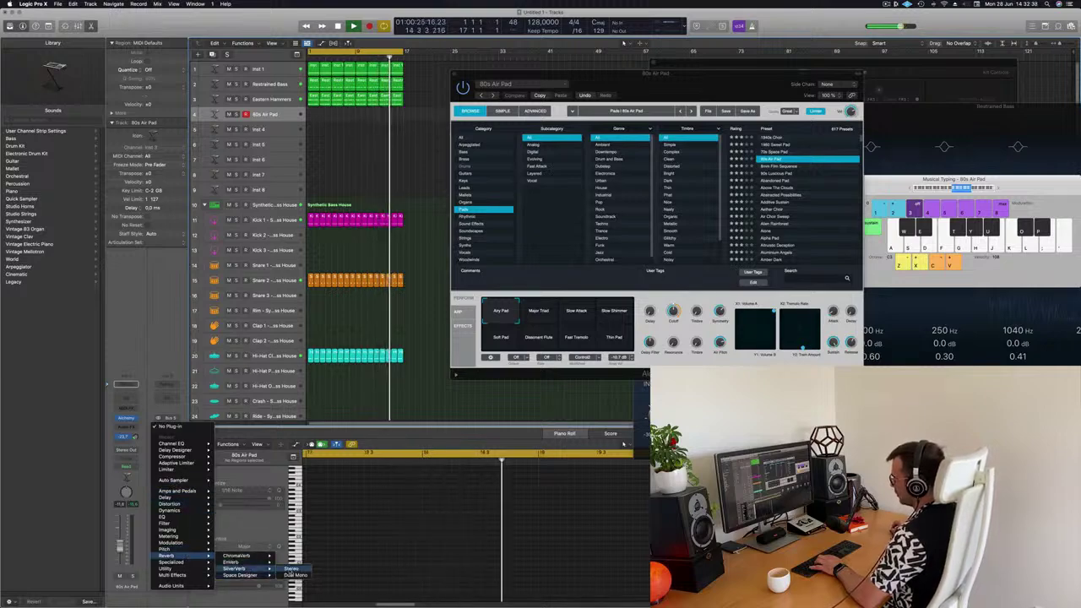
click(291, 569)
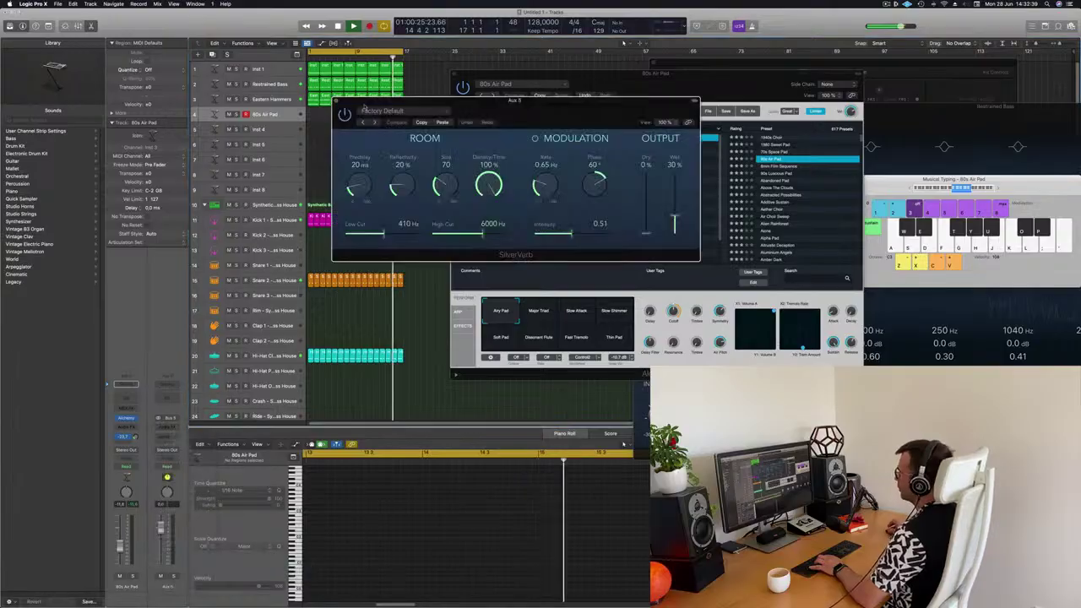
click(430, 110)
click(378, 249)
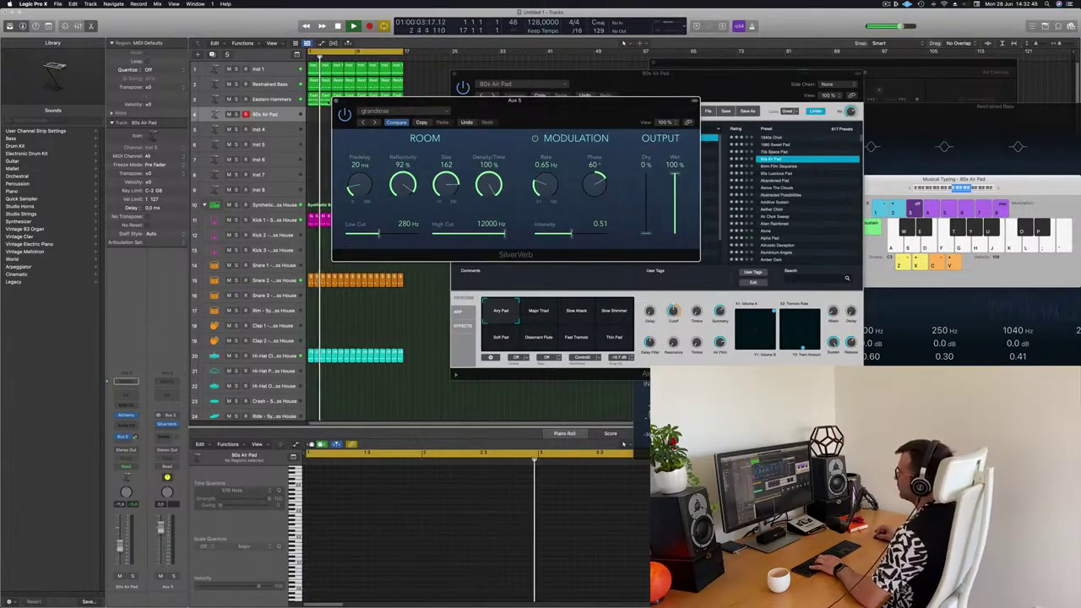
click(335, 100)
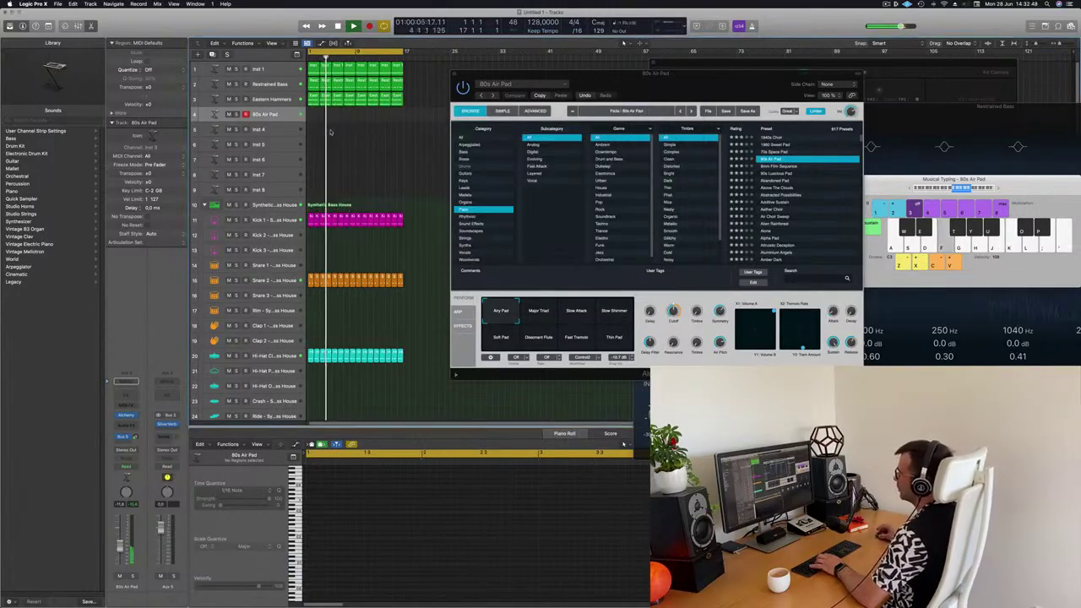
Raise the pad track's Bus 5 send level and play a few notes to hear the reverb
drag(135, 436, 138, 435)
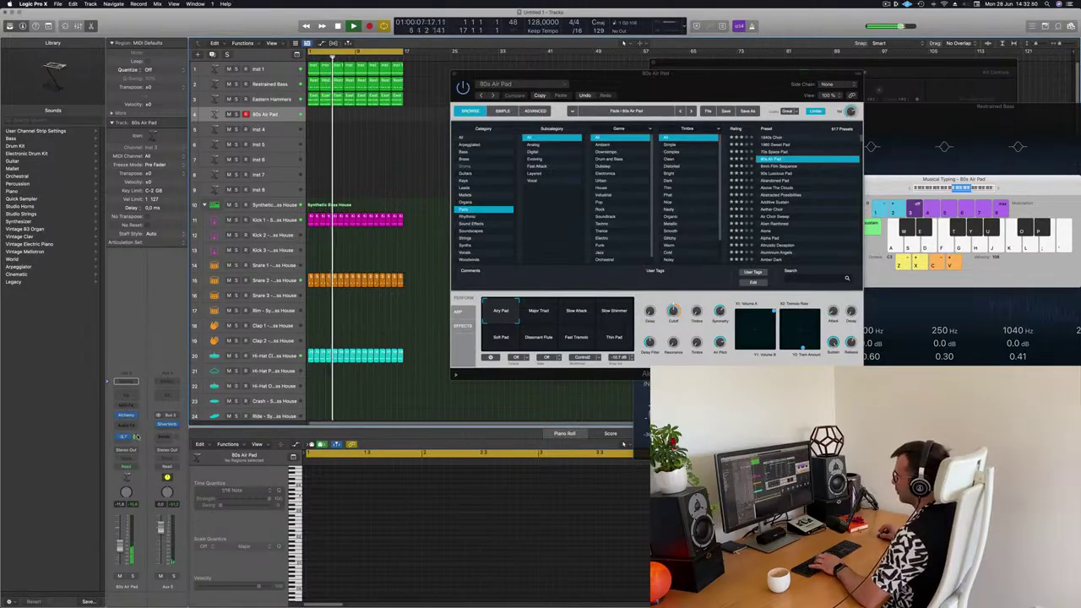
key(f)
key(f)
key(g)
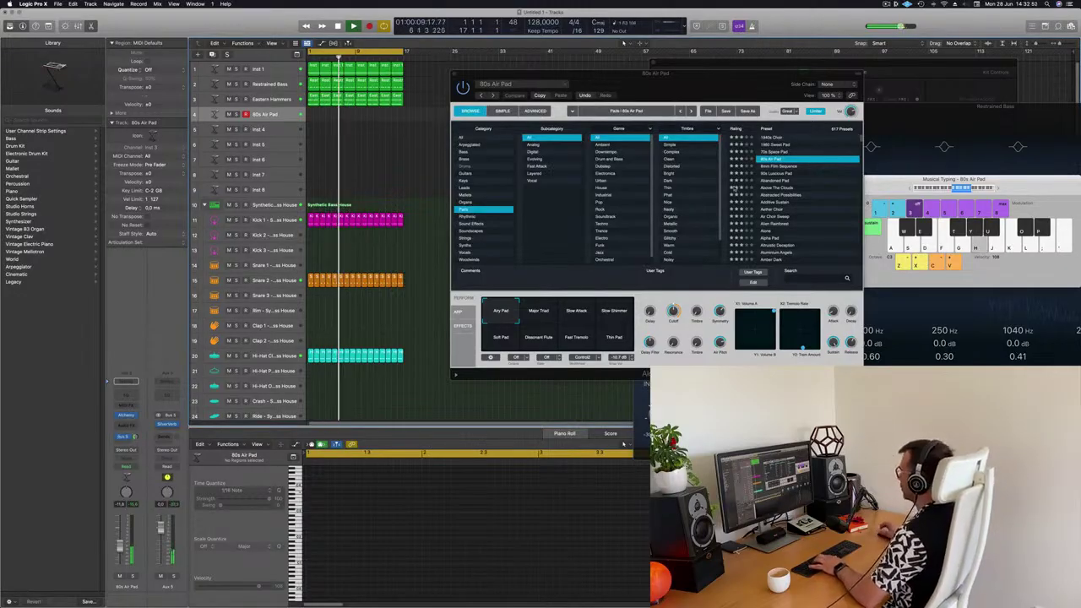
Try the Major Triad, Slow Attack and Slow Shimmer snapshots of 80s Air Pad while playing notes
click(538, 312)
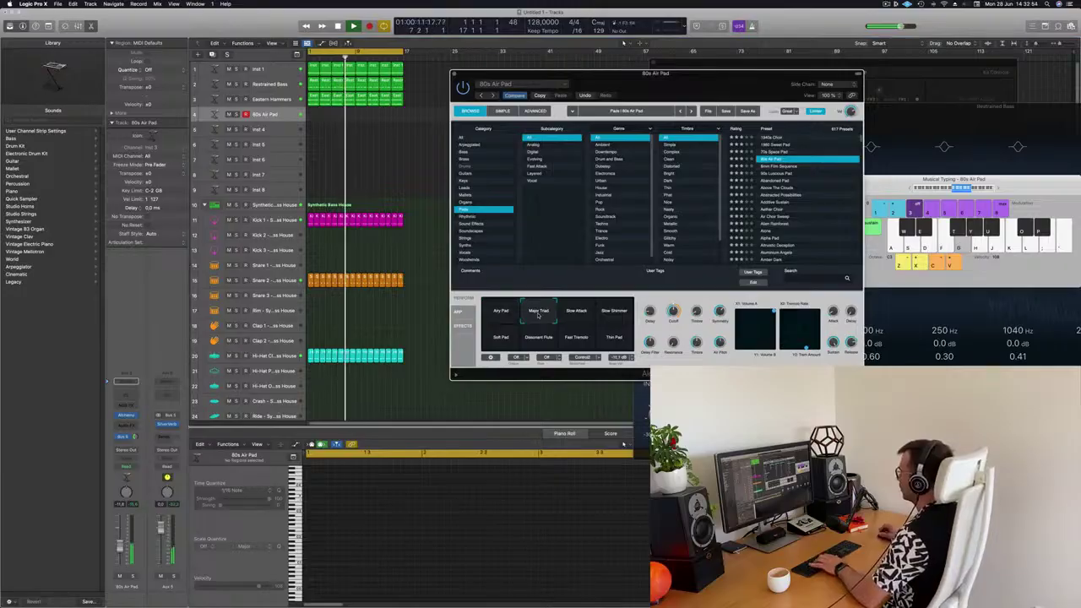
click(574, 311)
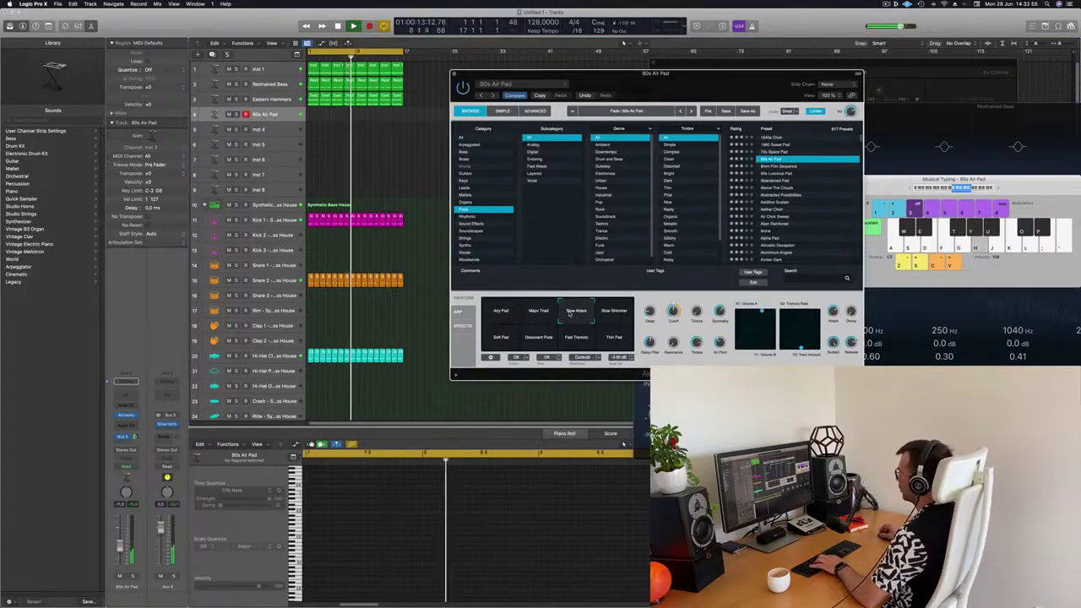
click(614, 311)
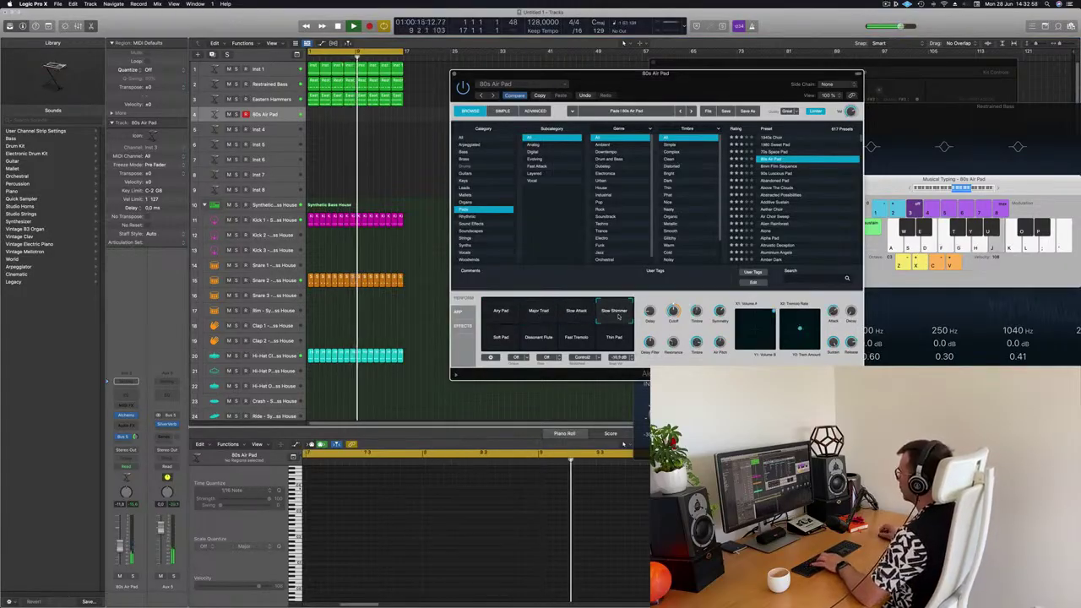
drag(959, 189, 911, 188)
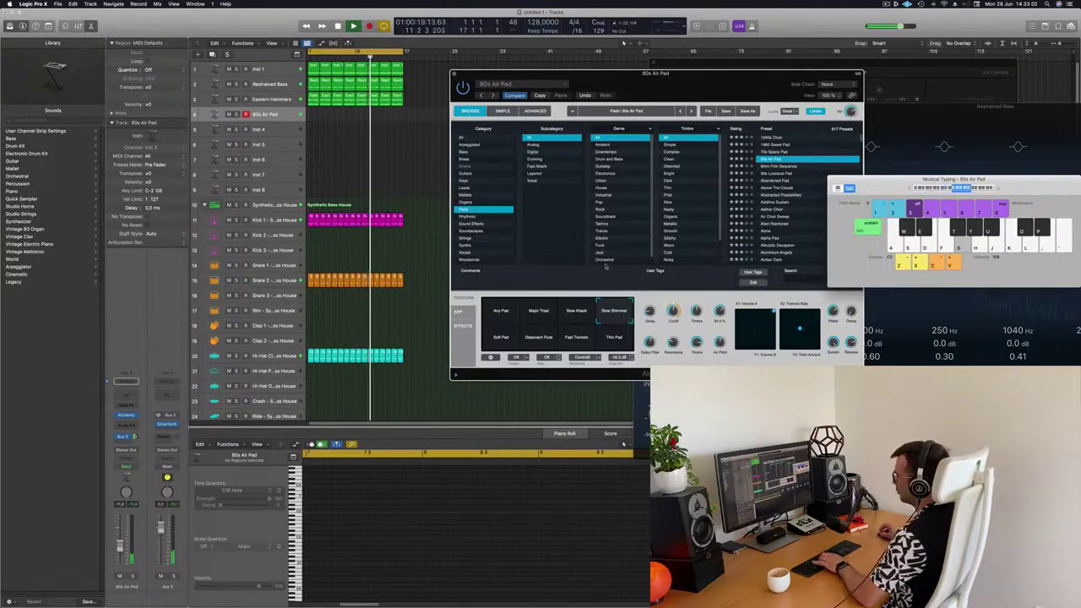
key(h)
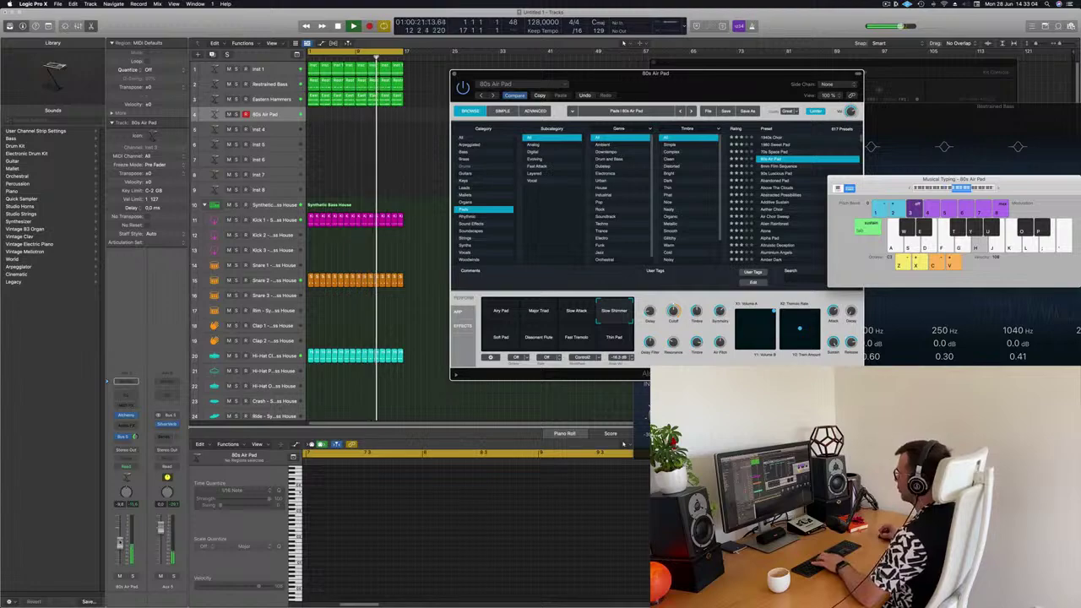
key(a)
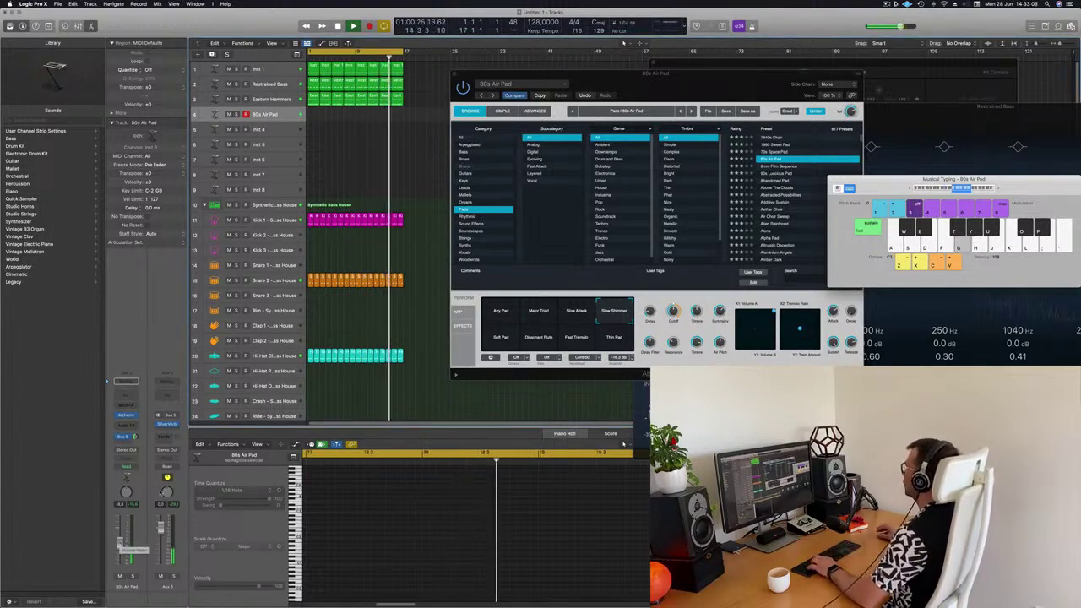
Switch the pad preset to Above The Clouds after auditioning Abandoned Pad, and set the track volume to about -4.8 dB
drag(729, 86, 680, 89)
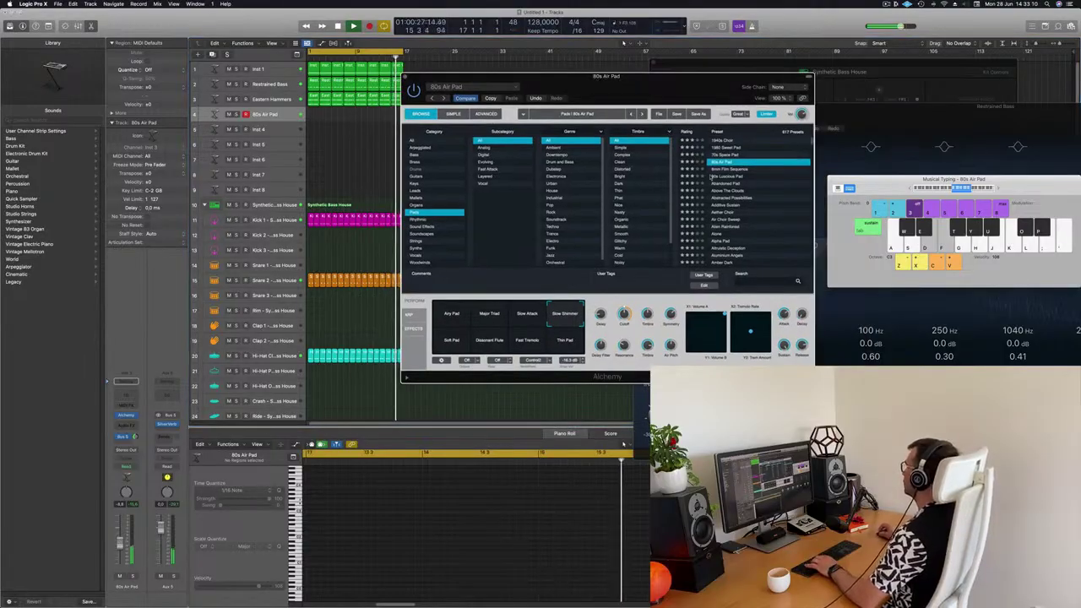
click(712, 183)
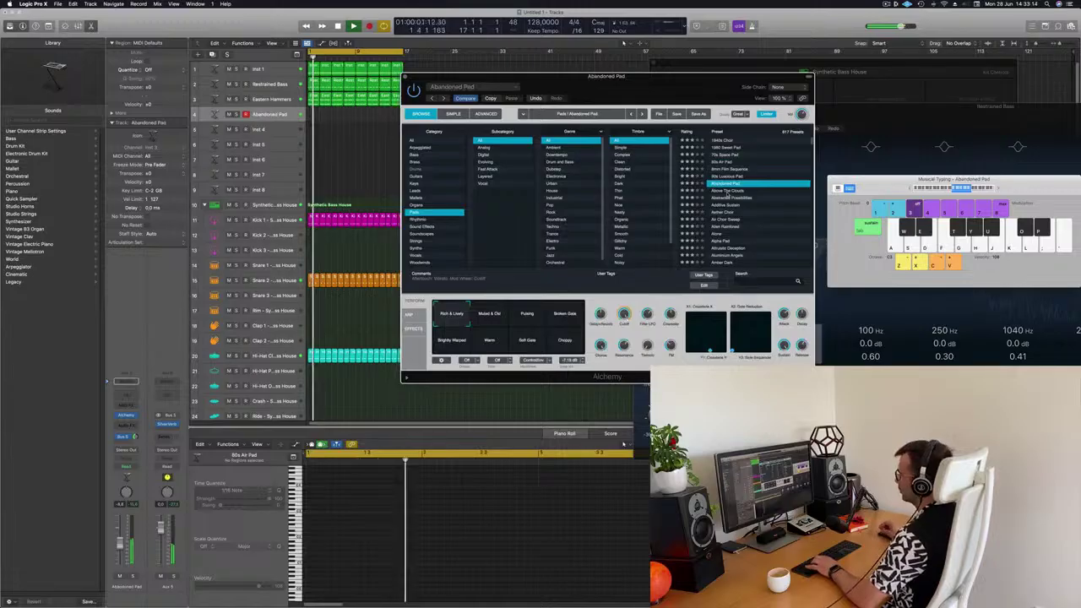
click(726, 191)
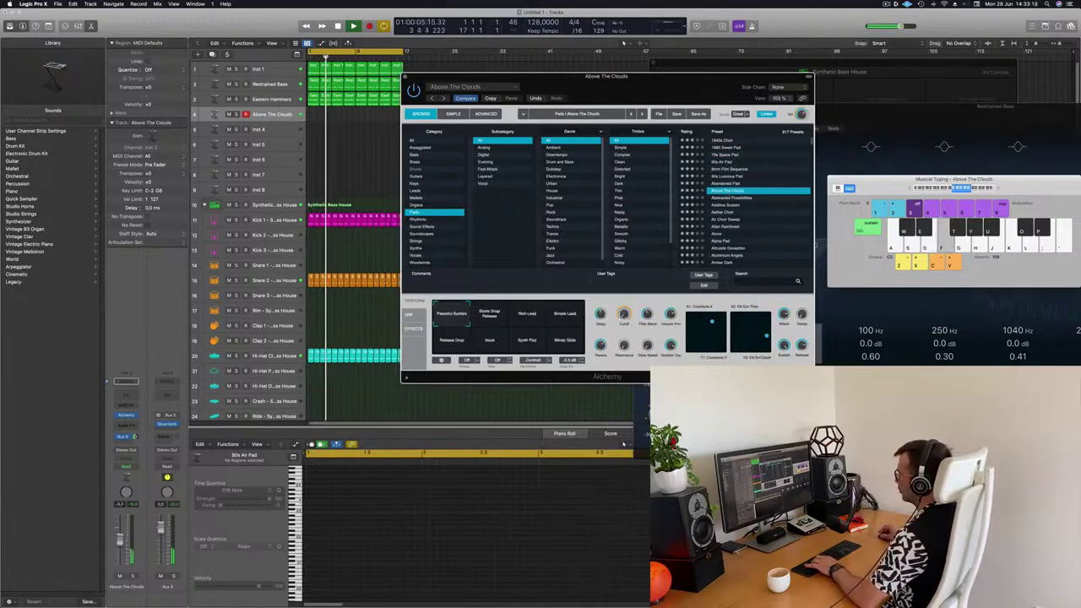
click(120, 538)
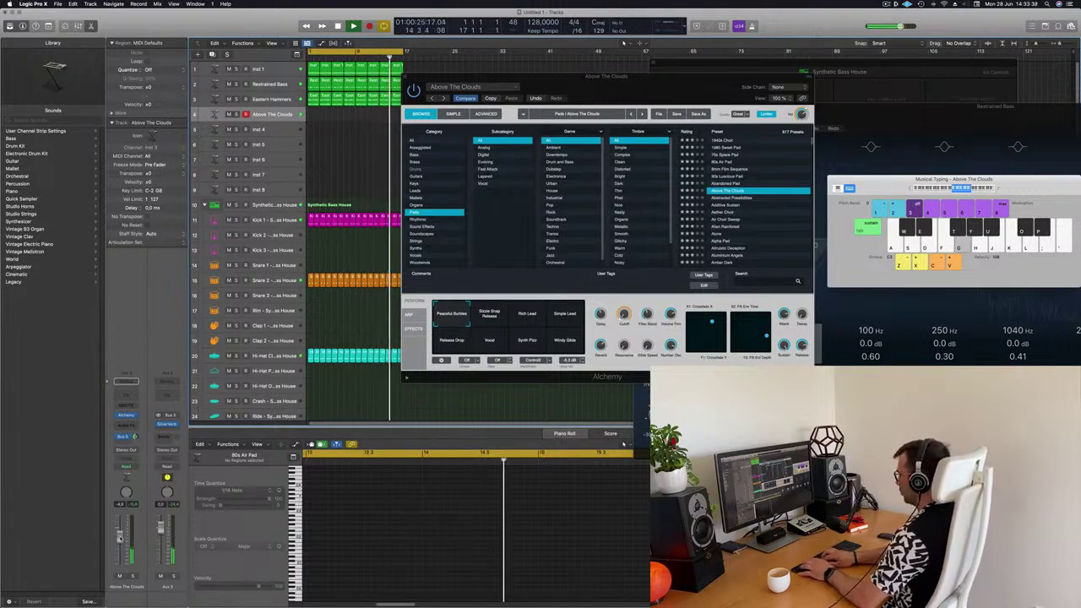
Record a pad part of three long notes (B, A, G) on the Above The Clouds track and play it back from bar 1
key(r)
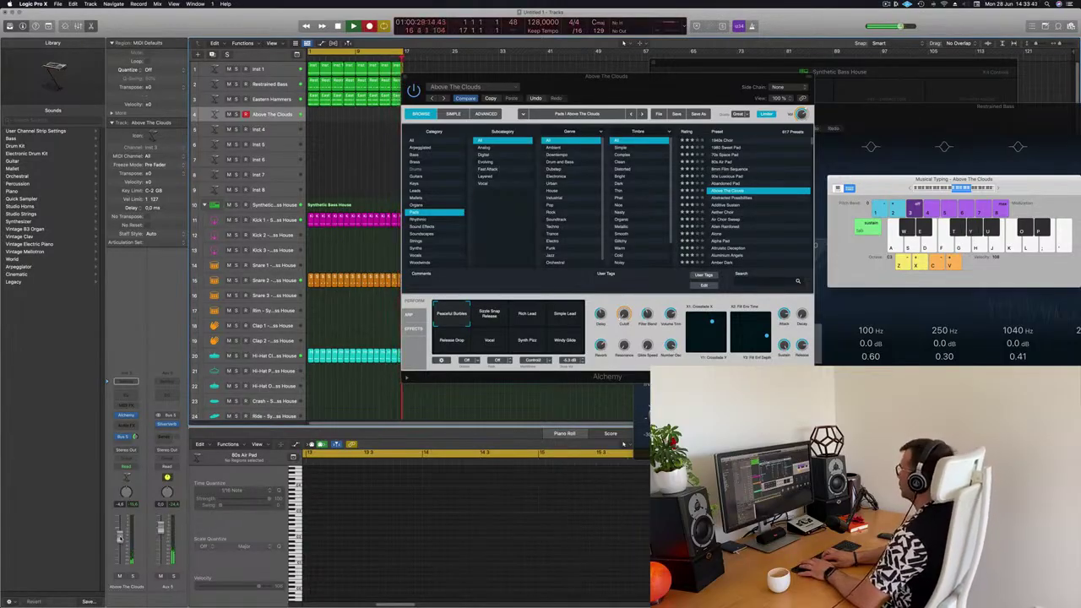
key(j)
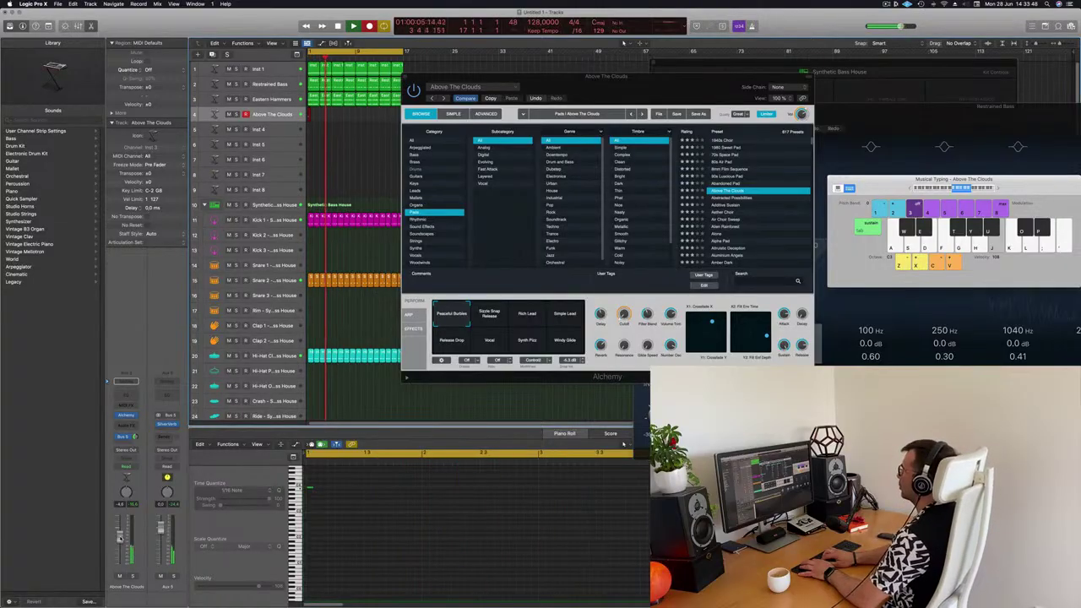
key(h)
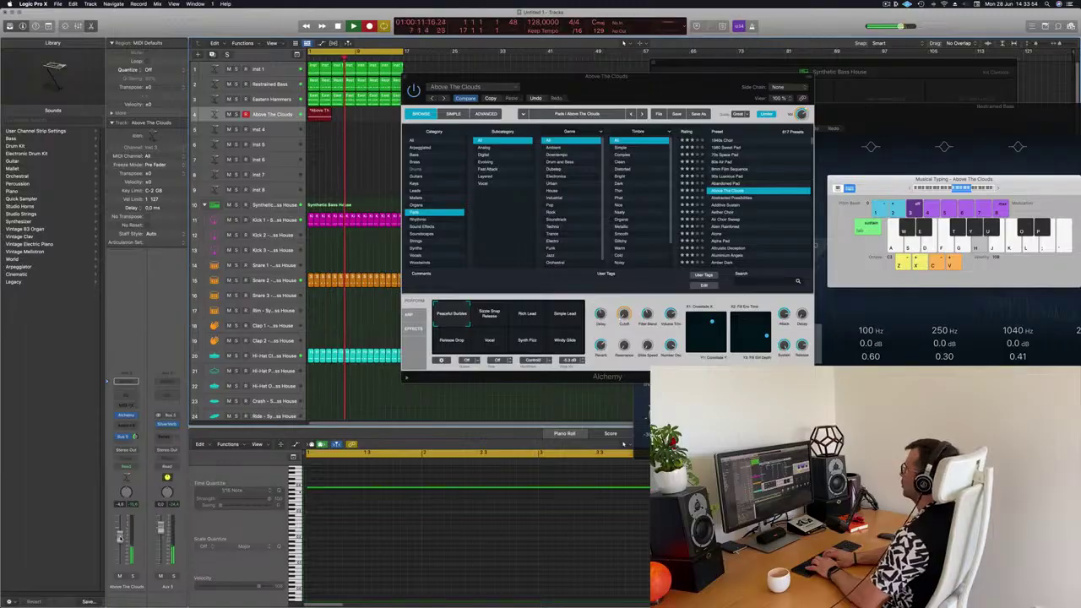
key(g)
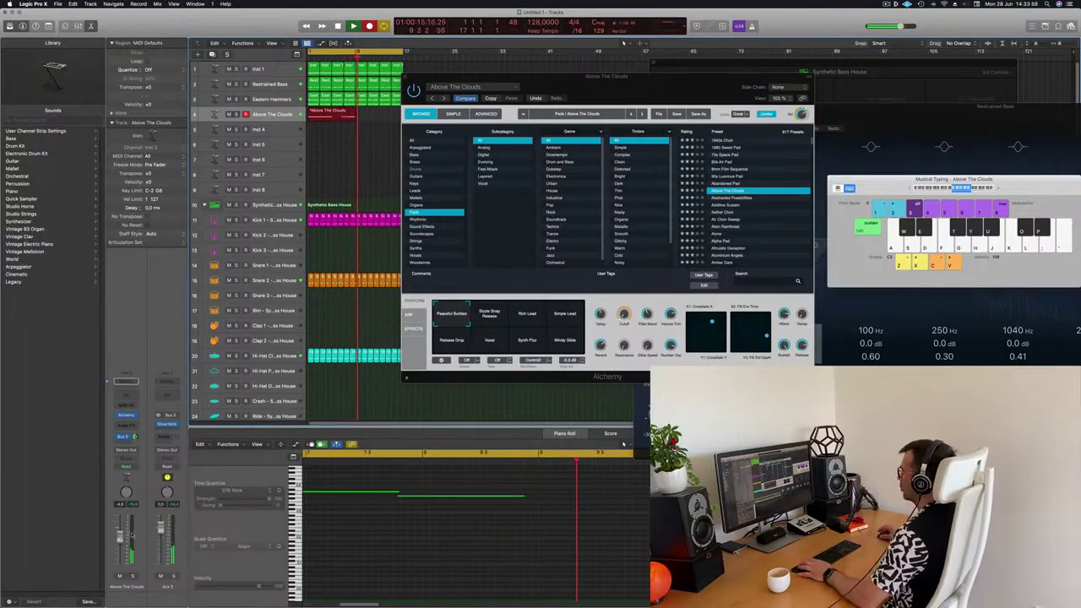
key(space)
key(space)
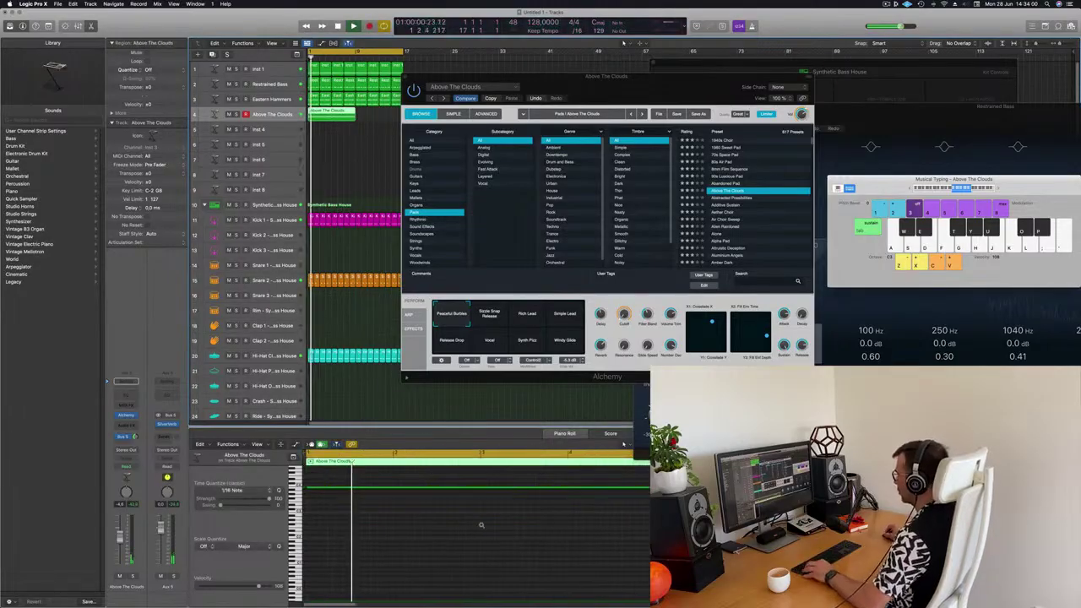
Adjust the recorded pad notes in the Piano Roll so the first ends and the second begins at bar 5
key(super+a)
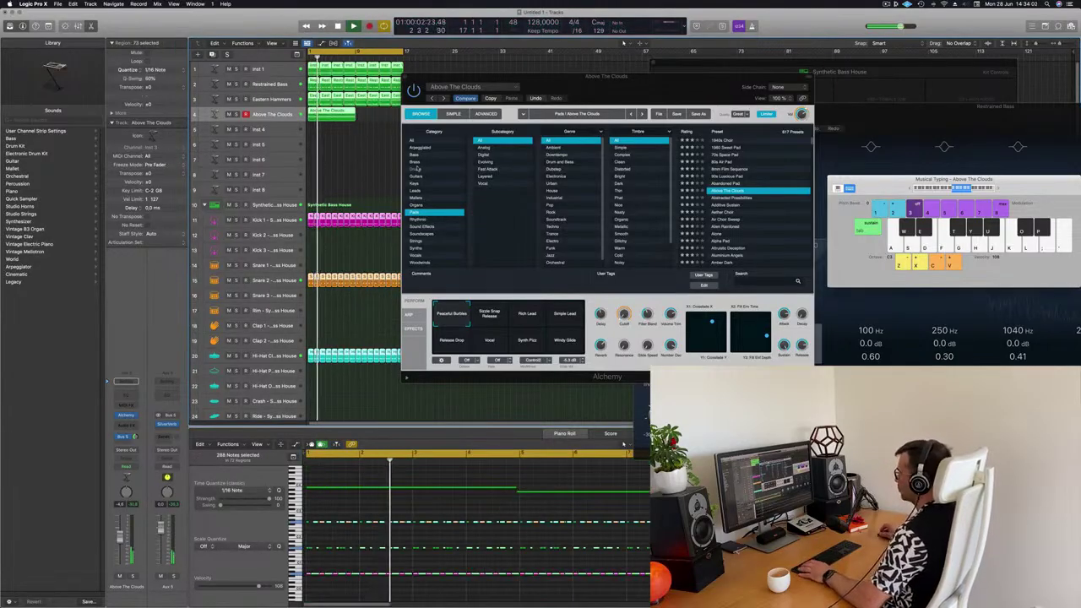
click(335, 145)
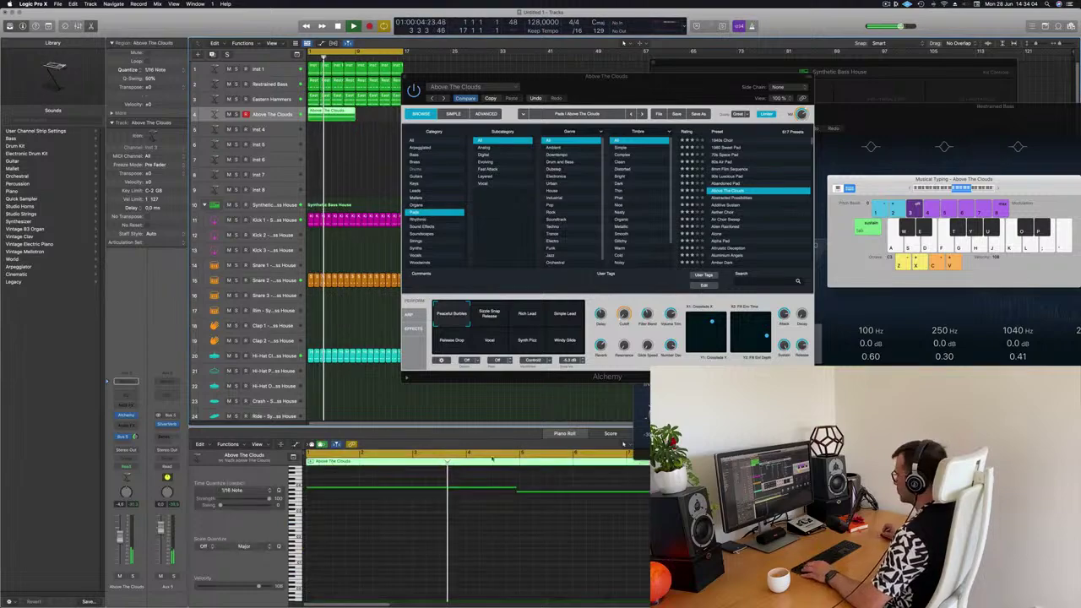
click(573, 487)
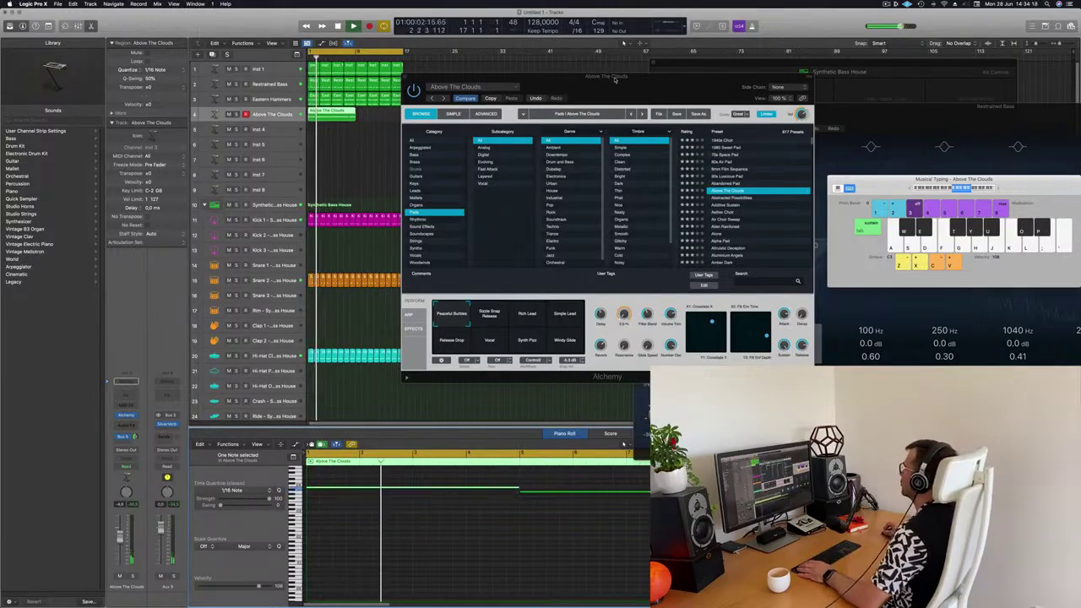
Move the Alchemy window off the arrangement and repeat the 8-bar pad region once to fill bars 9 to 16
drag(618, 78, 765, 31)
key(Return)
click(439, 589)
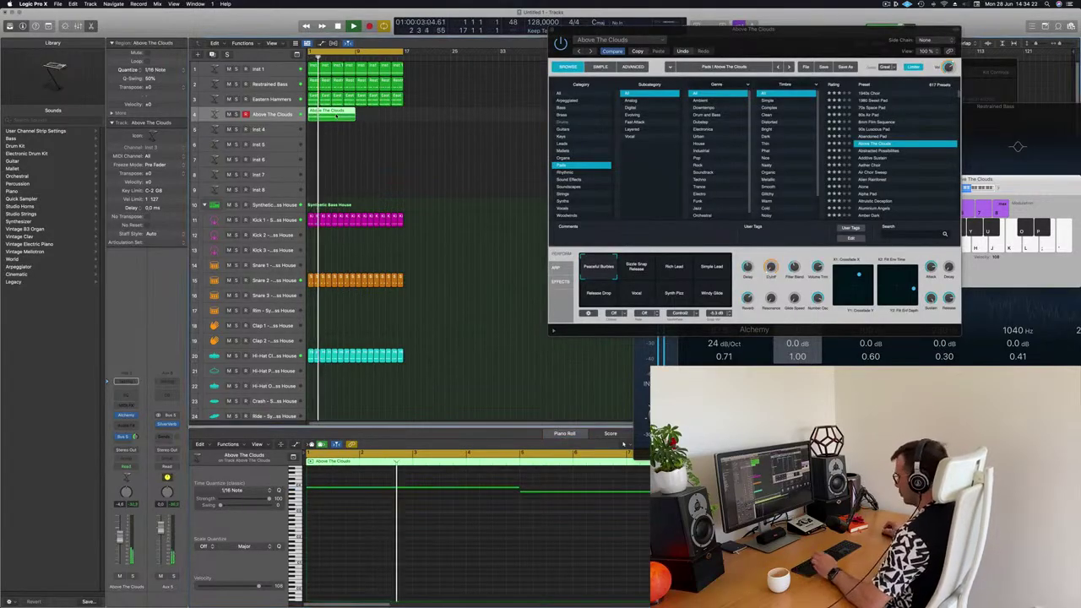
drag(784, 43, 540, 151)
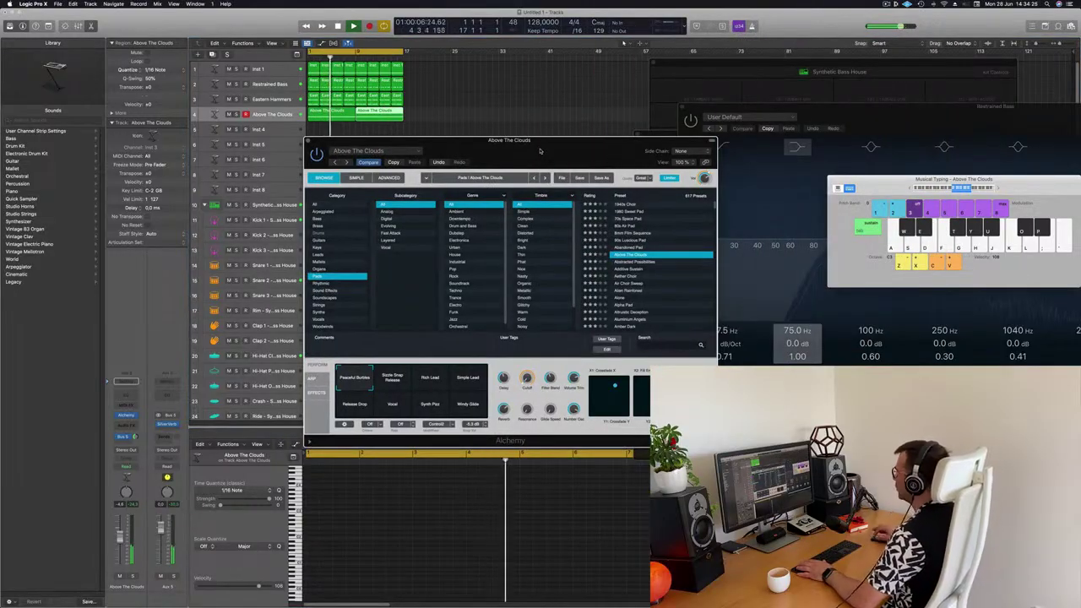
Audition the Above The Clouds snapshots during playback, choose Windy Glide, and lower the pad track's volume to about -10 dB
drag(619, 137, 822, 84)
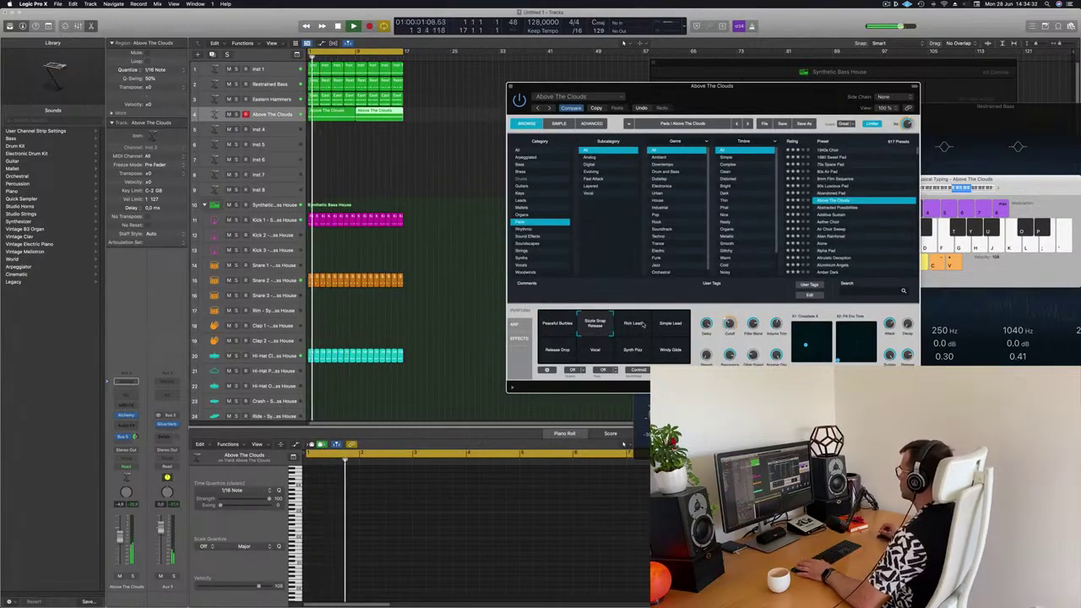
click(635, 327)
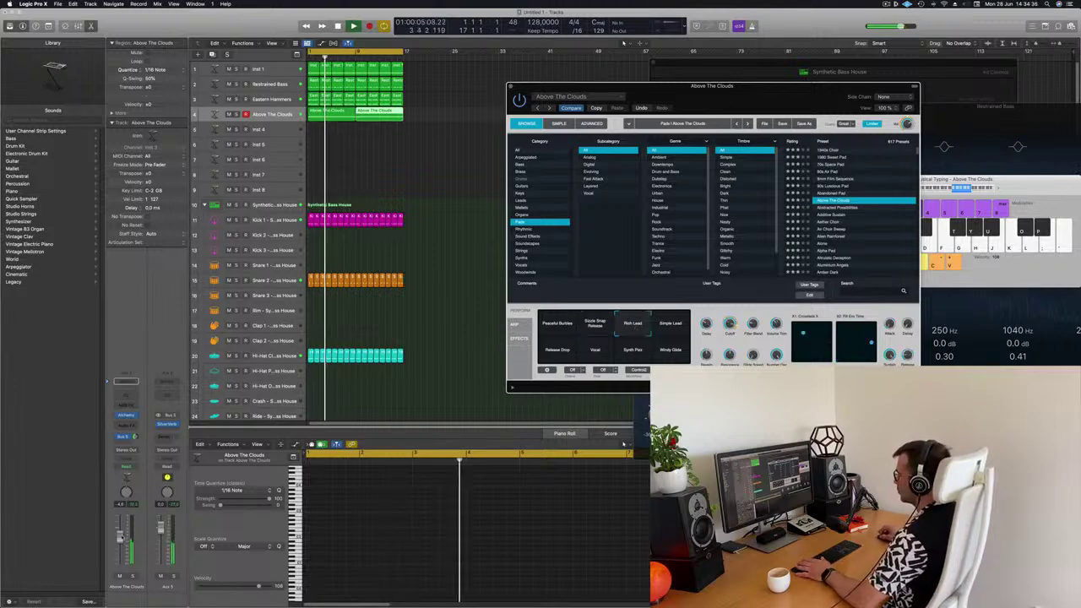
drag(119, 541, 119, 545)
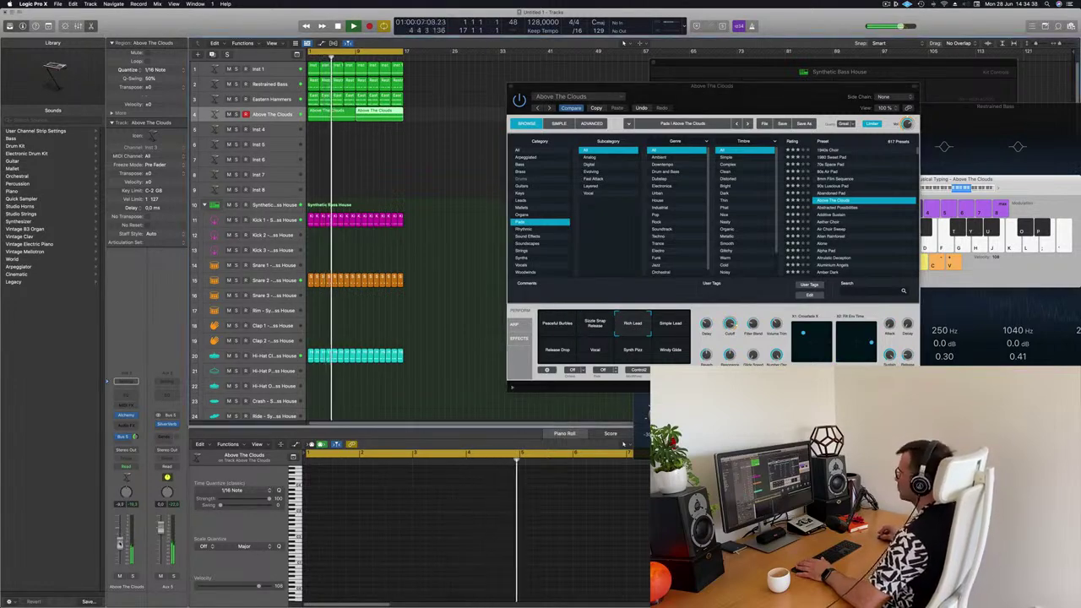
click(672, 324)
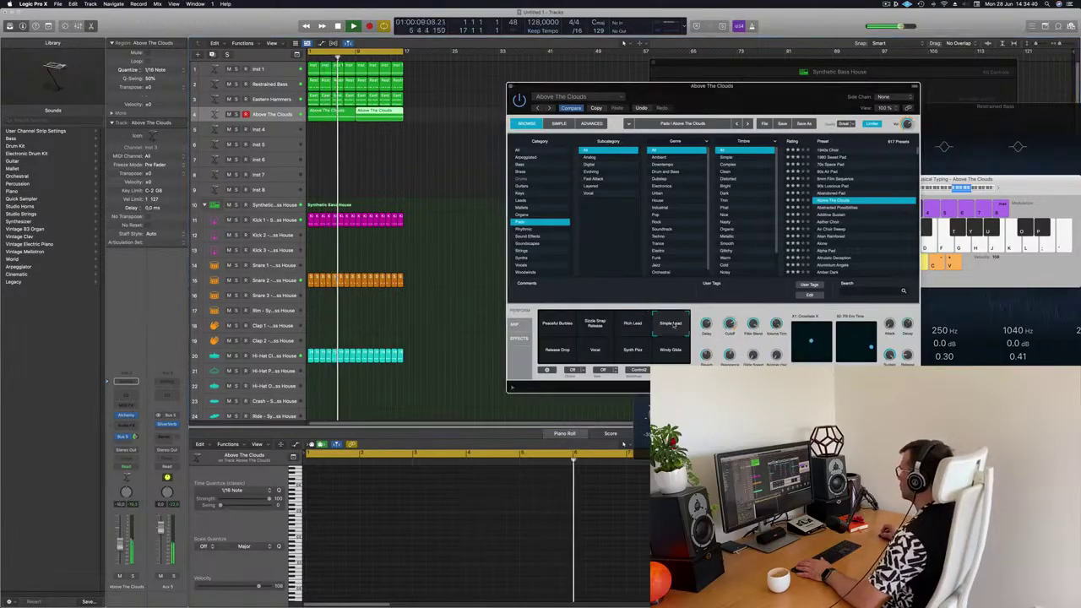
click(553, 353)
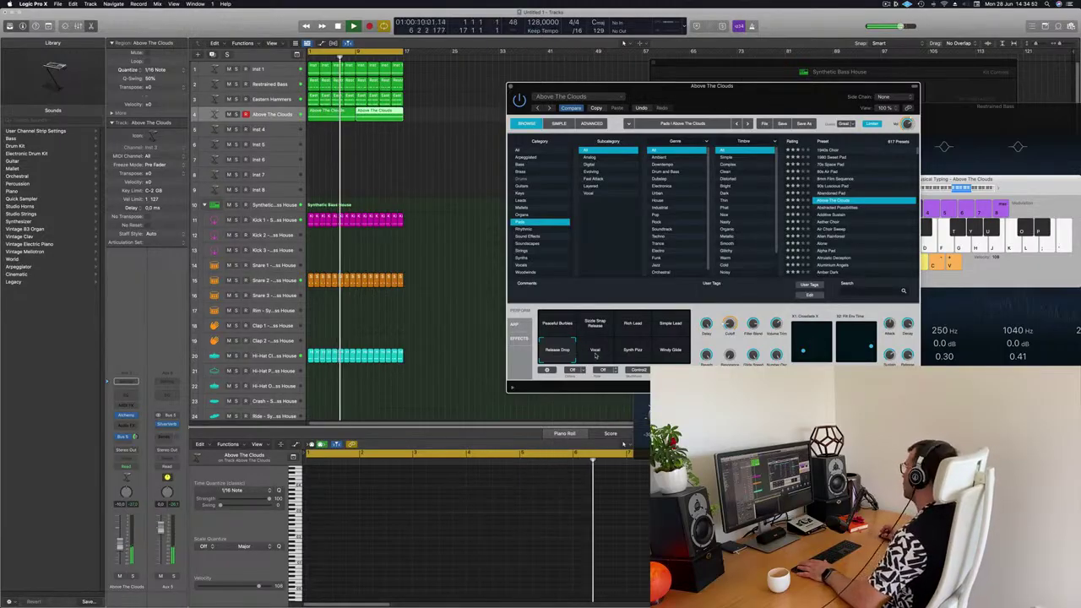
click(596, 355)
click(634, 354)
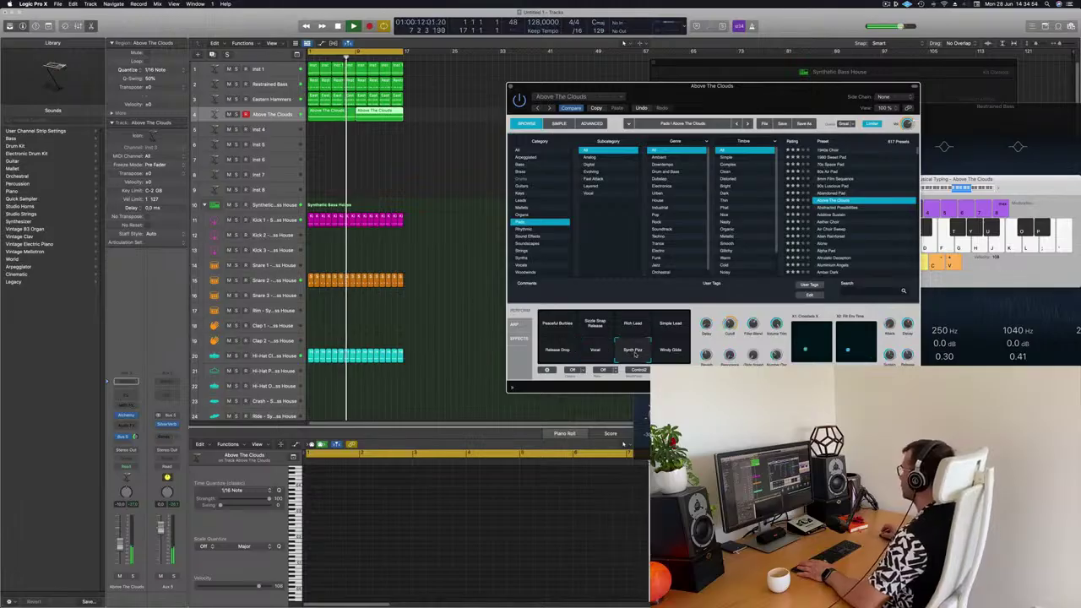
click(668, 354)
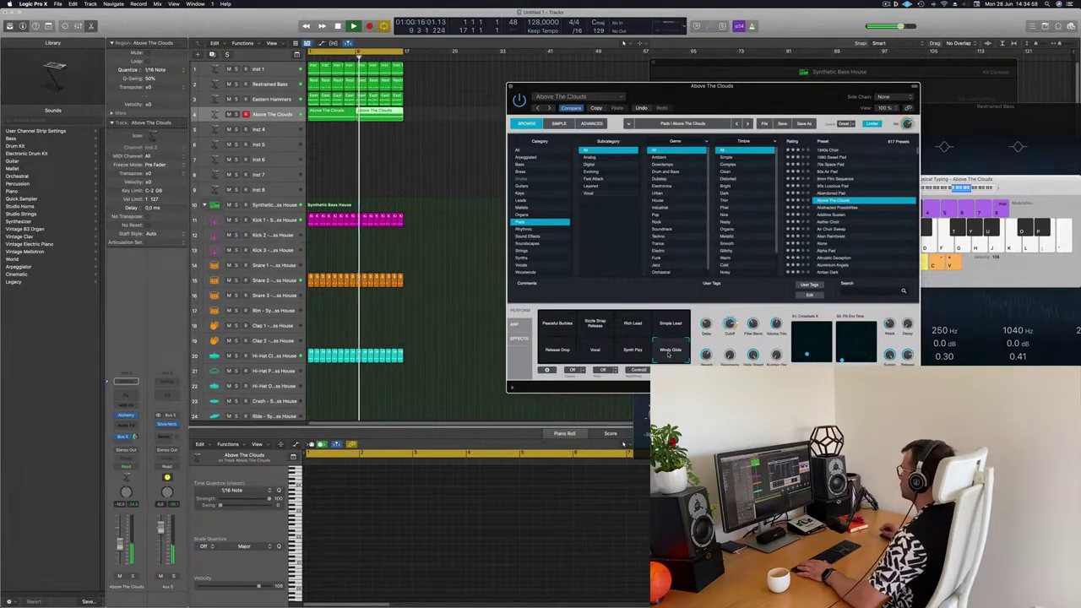
Select both pad regions, adjust Alchemy's Cutoff during playback, and move the plug-in window clear of the arrangement
mouse_move(743, 88)
mouse_down()
mouse_move(630, 86)
mouse_move(736, 82)
mouse_move(742, 94)
mouse_up()
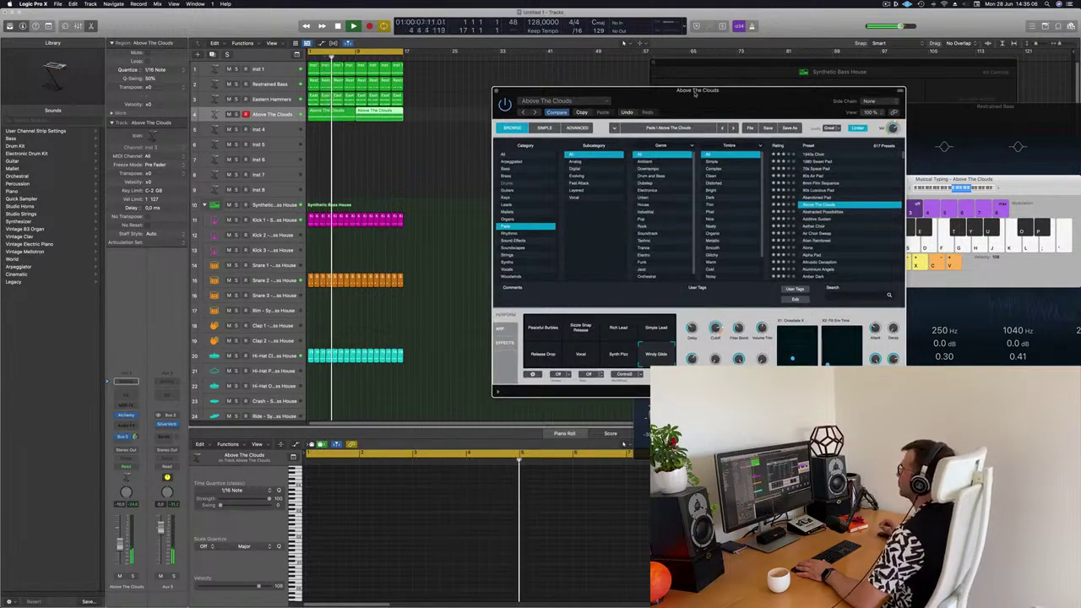
drag(695, 94, 723, 65)
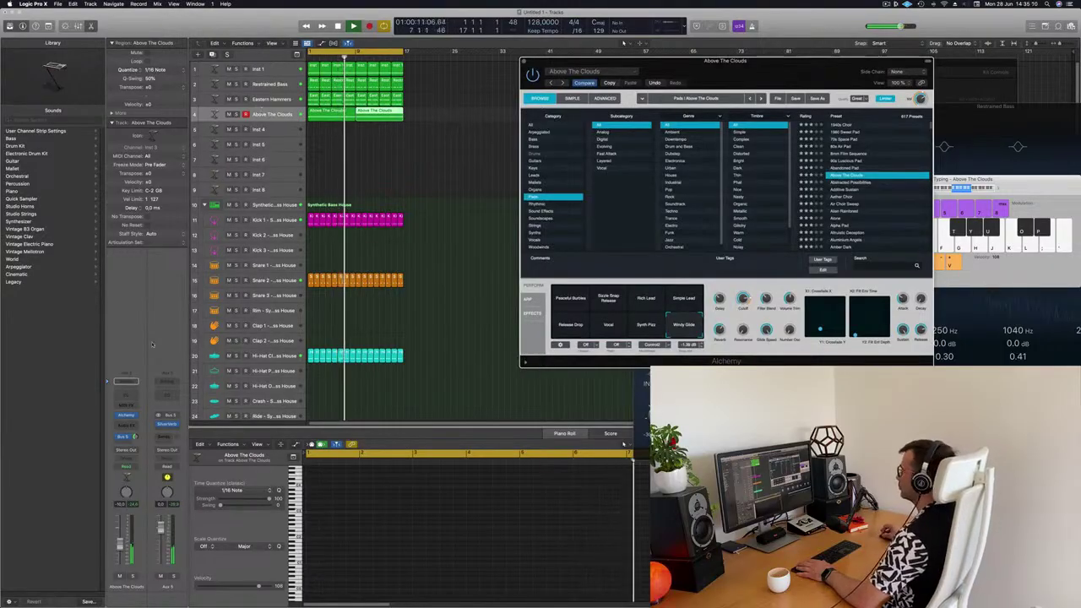
click(260, 114)
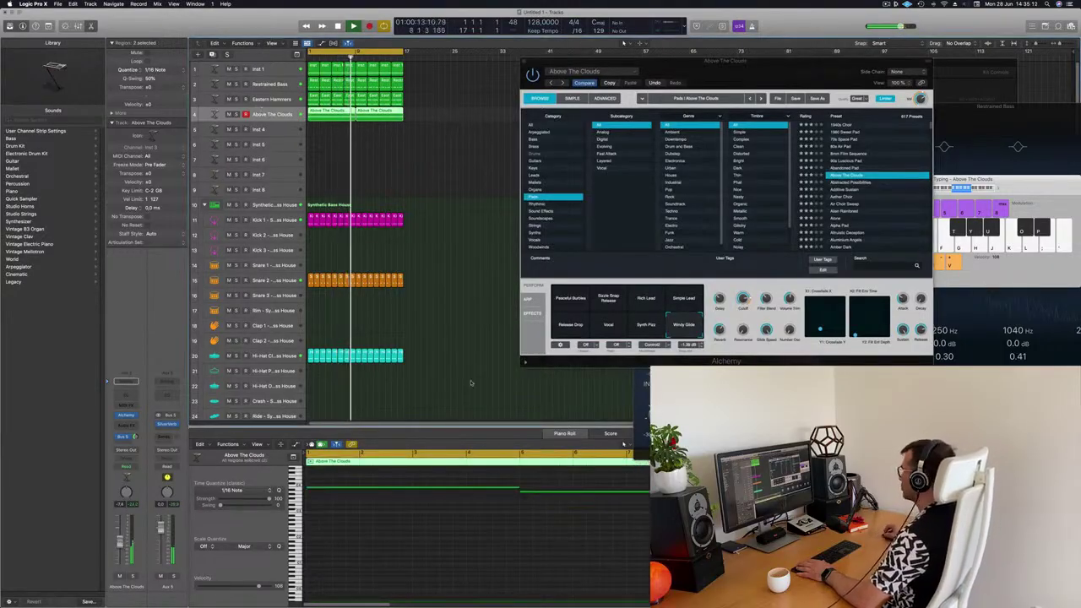
mouse_move(745, 299)
drag(743, 298, 744, 309)
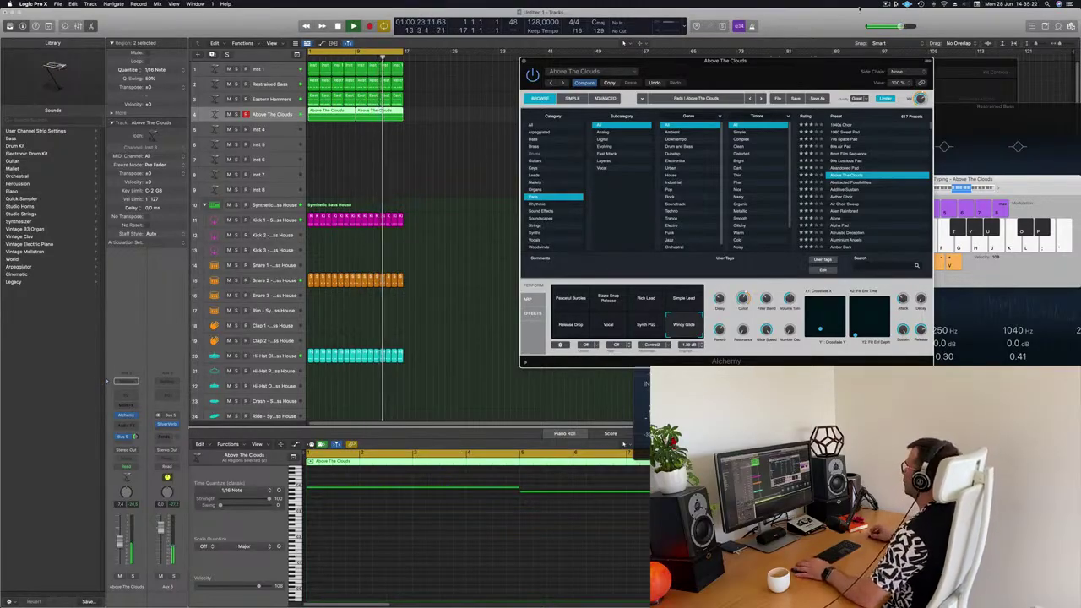
drag(781, 65, 779, 66)
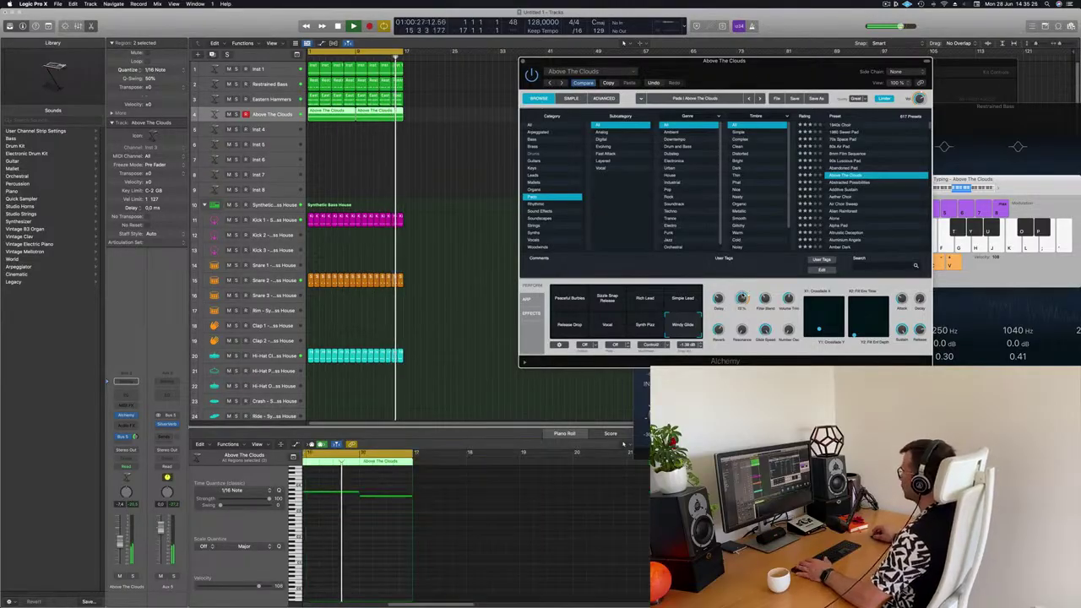
drag(798, 72, 900, 72)
click(92, 517)
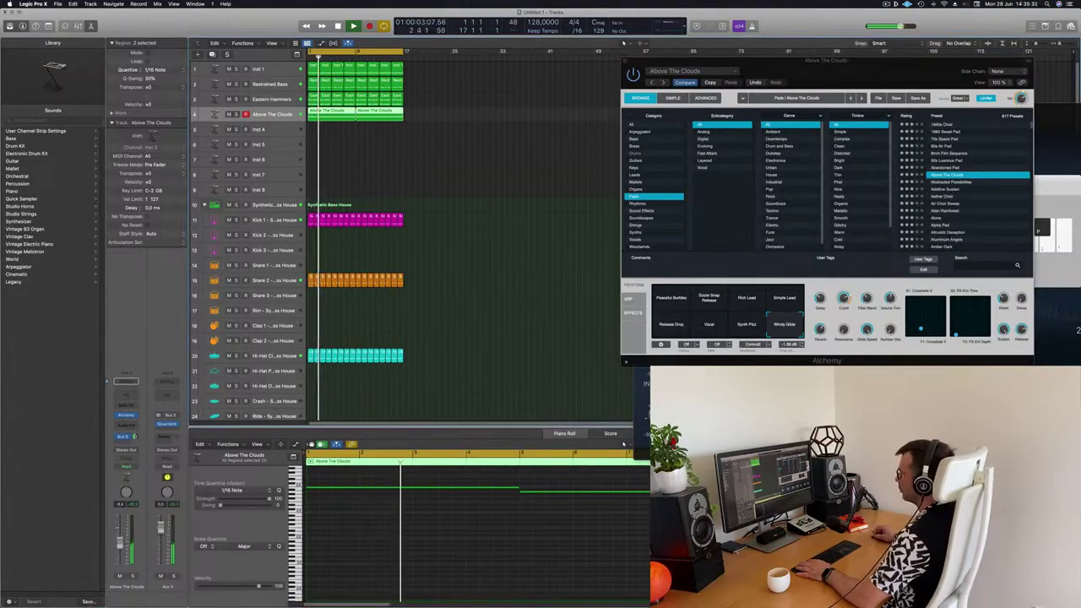
click(434, 155)
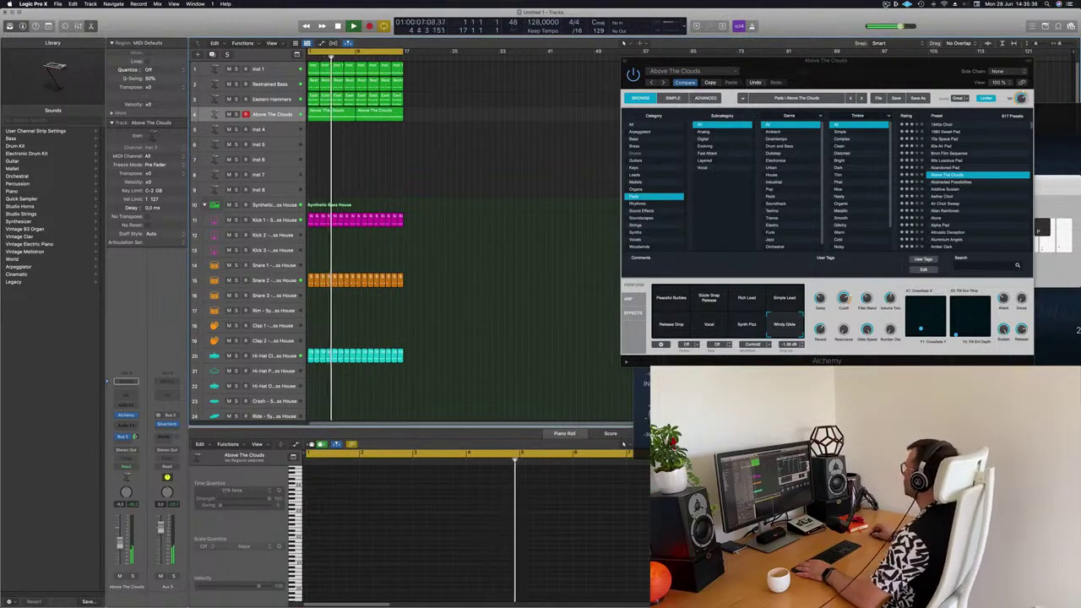
click(886, 4)
click(823, 22)
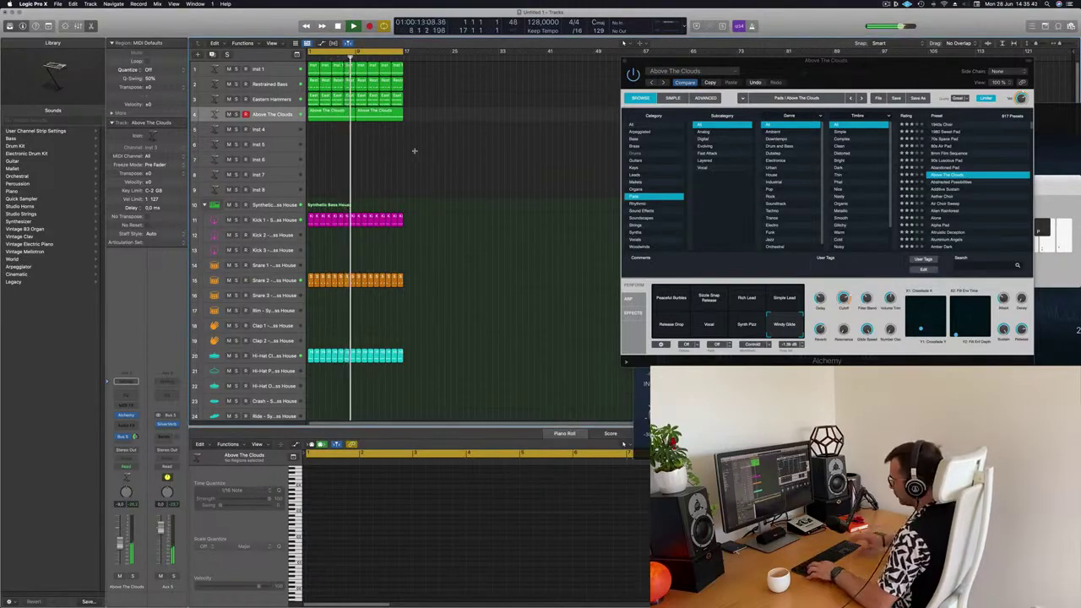
Repeat all regions once to fill 32 bars and extend the cycle range to bar 33
key(super+a)
key(super+r)
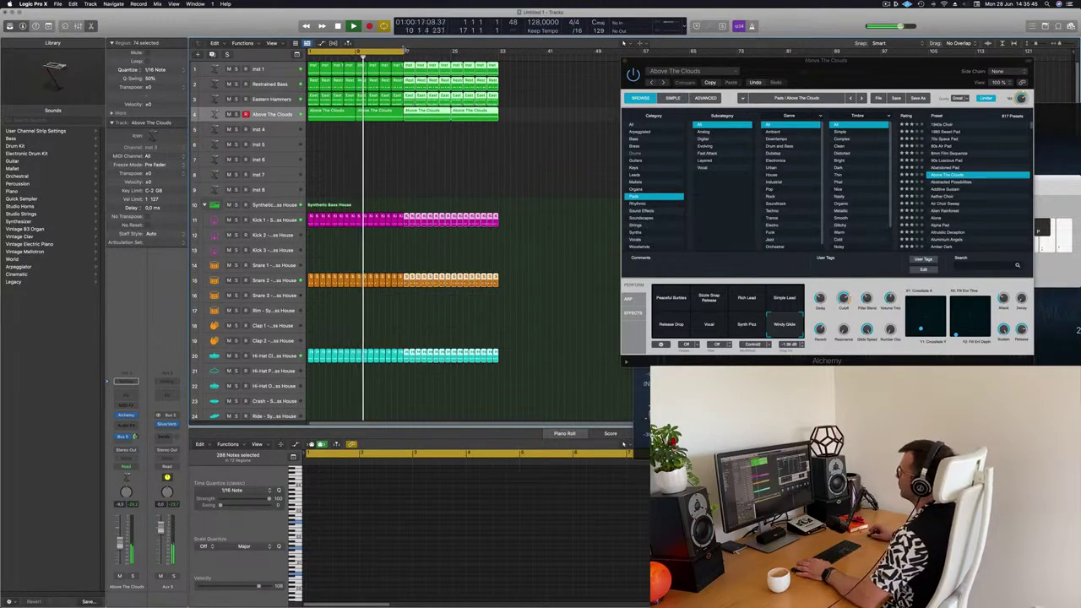
drag(405, 53, 501, 56)
click(410, 157)
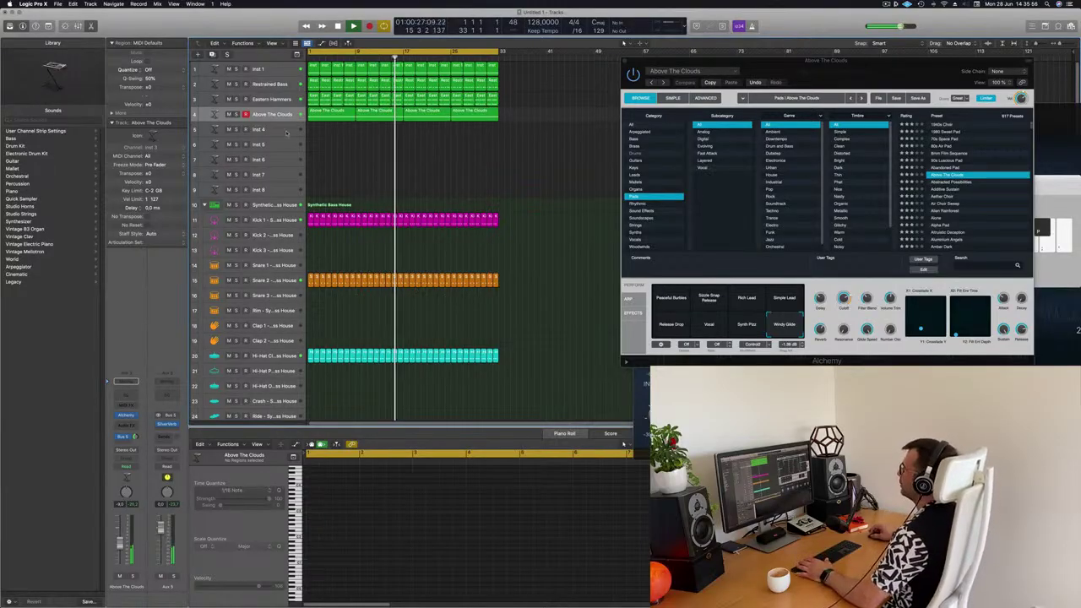
Copy the first Eastern Hammers region to the Inst 4 track and delete all its notes except those on the first beat
drag(313, 102, 314, 128)
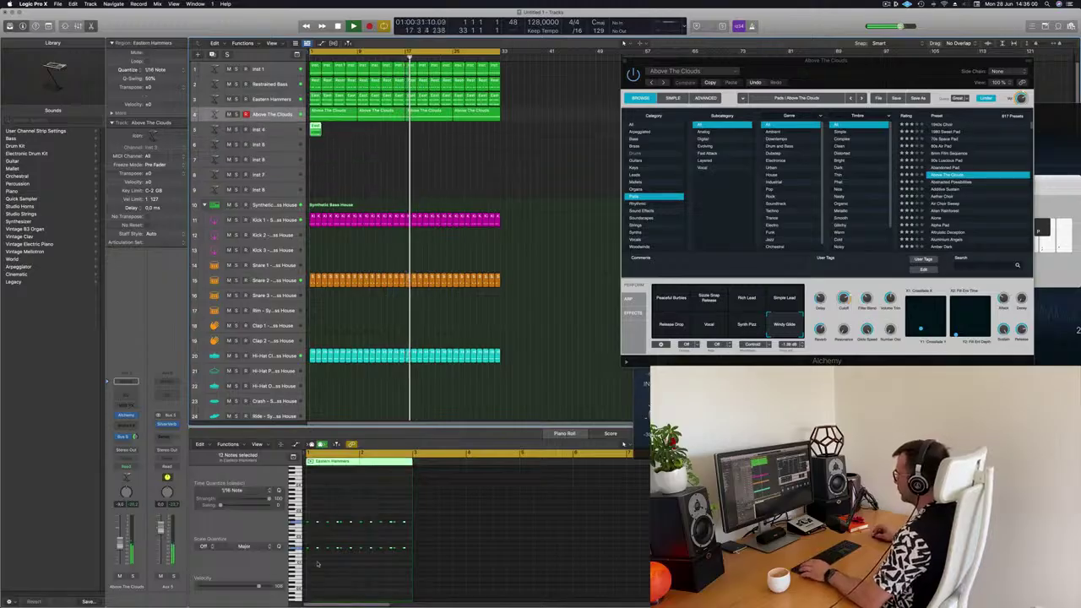
drag(317, 515, 408, 569)
key(Delete)
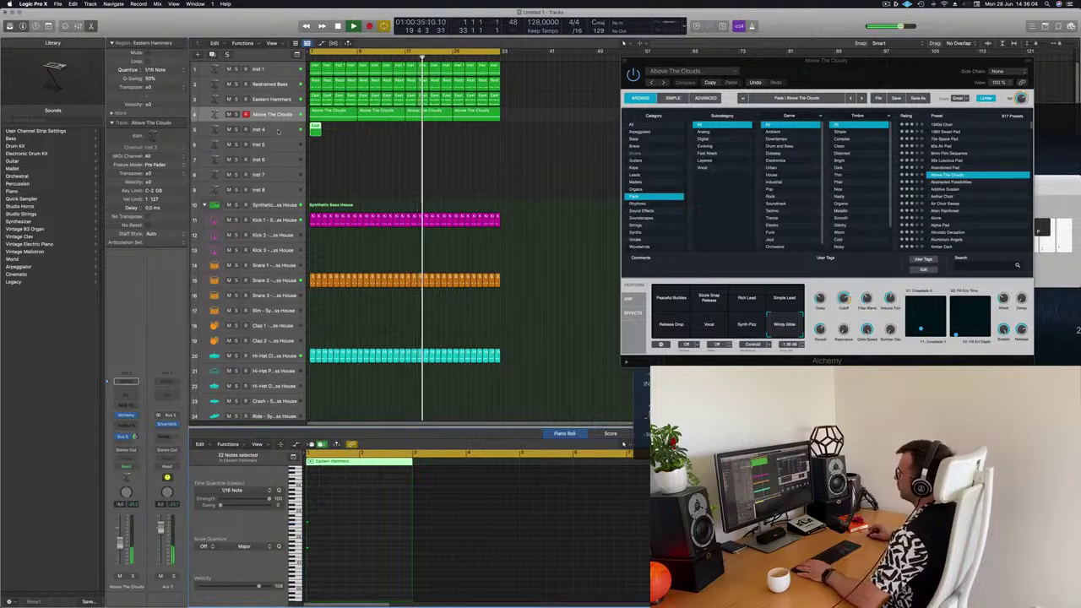
Lengthen the copied region on the Inst 4 track to four bars, lower the track's volume, and play from the start
click(278, 131)
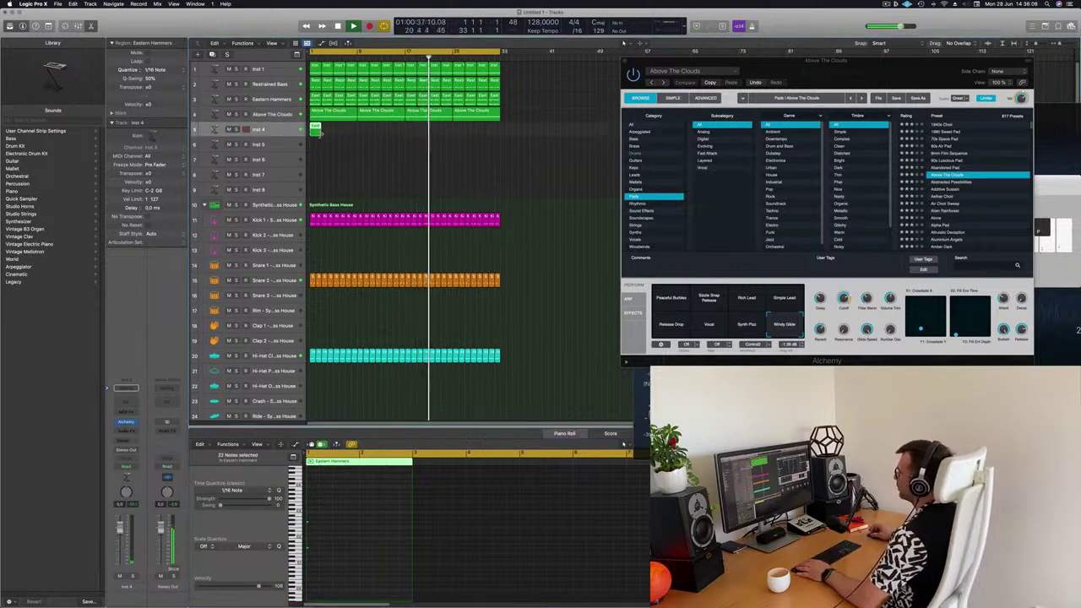
drag(321, 129, 333, 125)
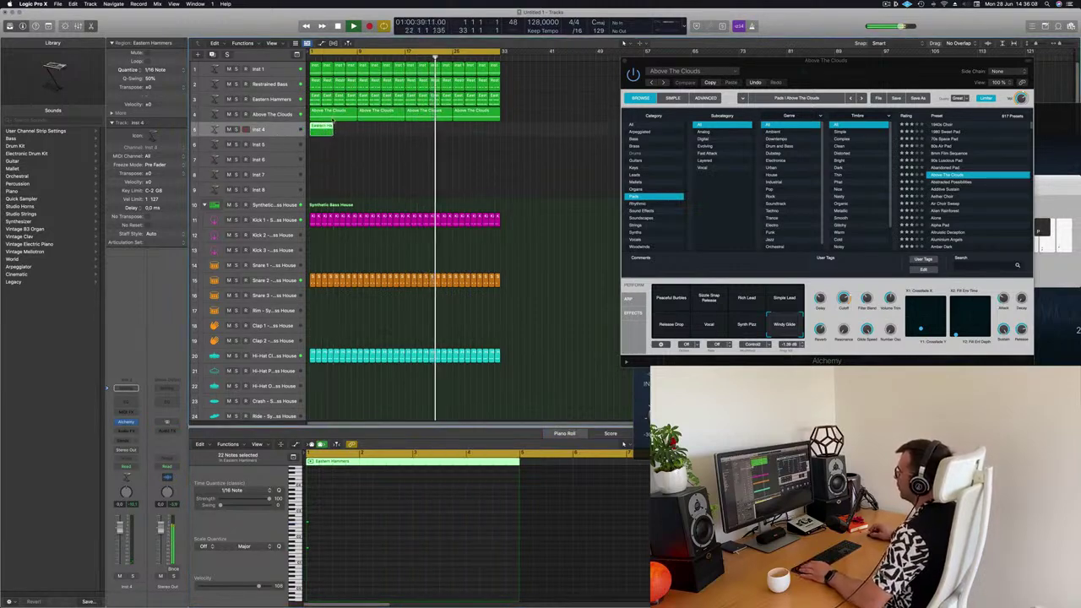
key(space)
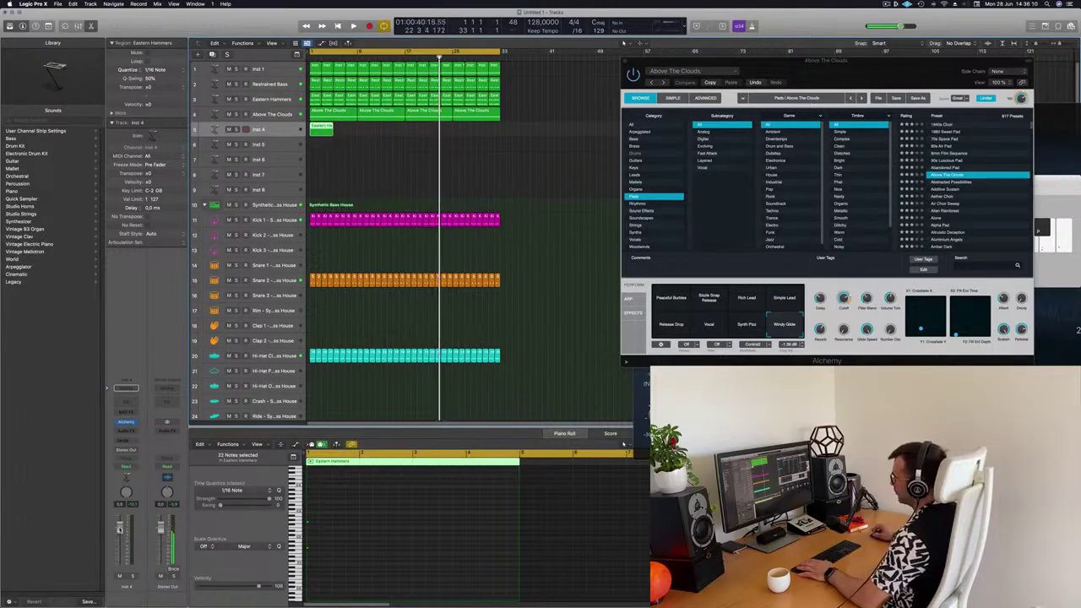
key(Return)
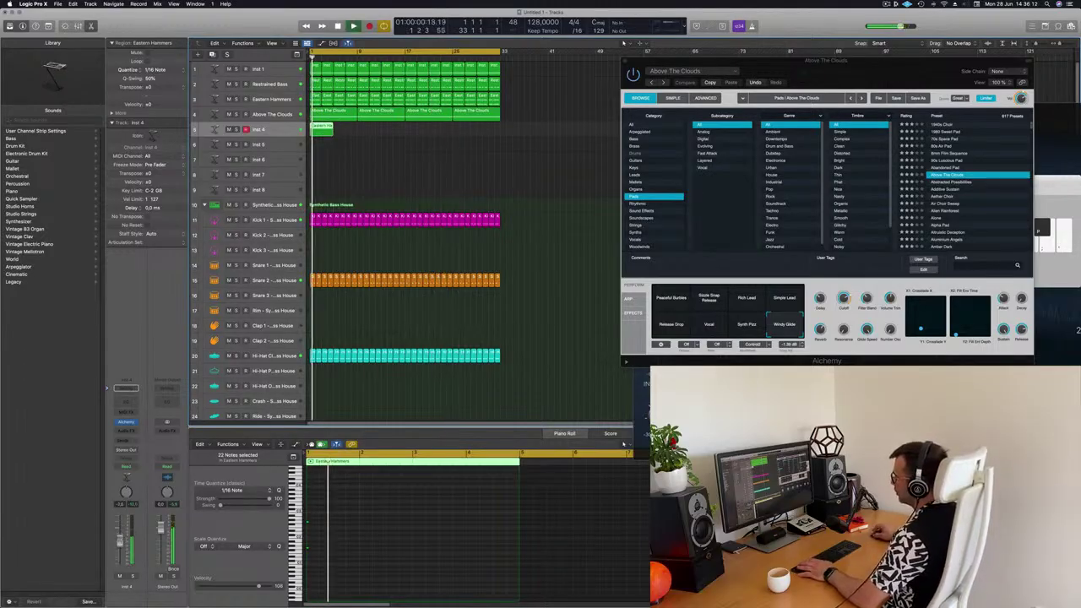
key(space)
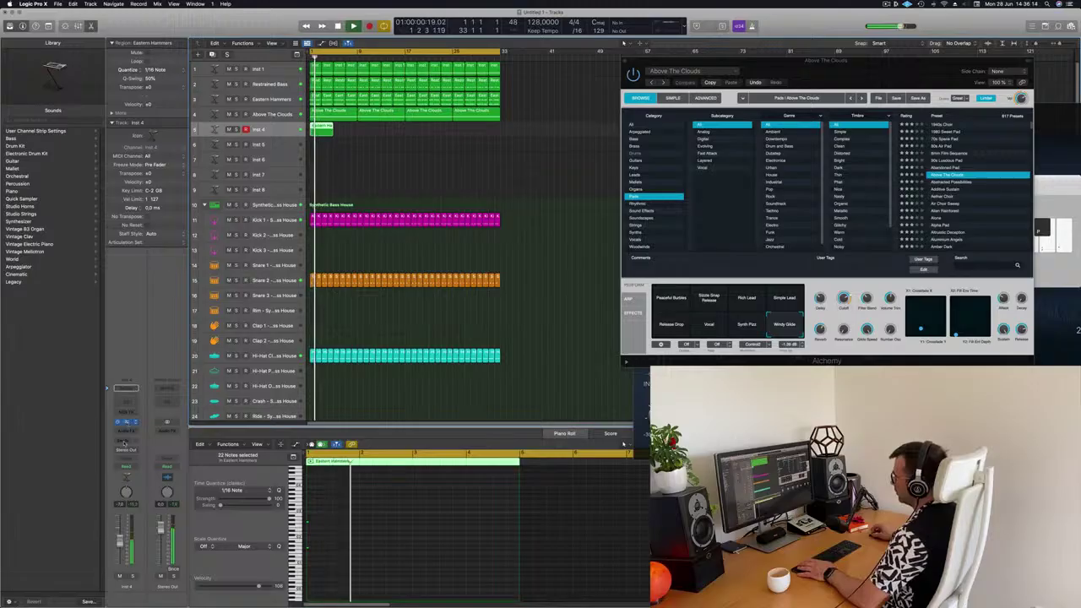
Open Alchemy on the Inst 4 track and route the track's send to Bus 5 (Aux 5)
click(126, 422)
click(124, 440)
mouse_move(147, 453)
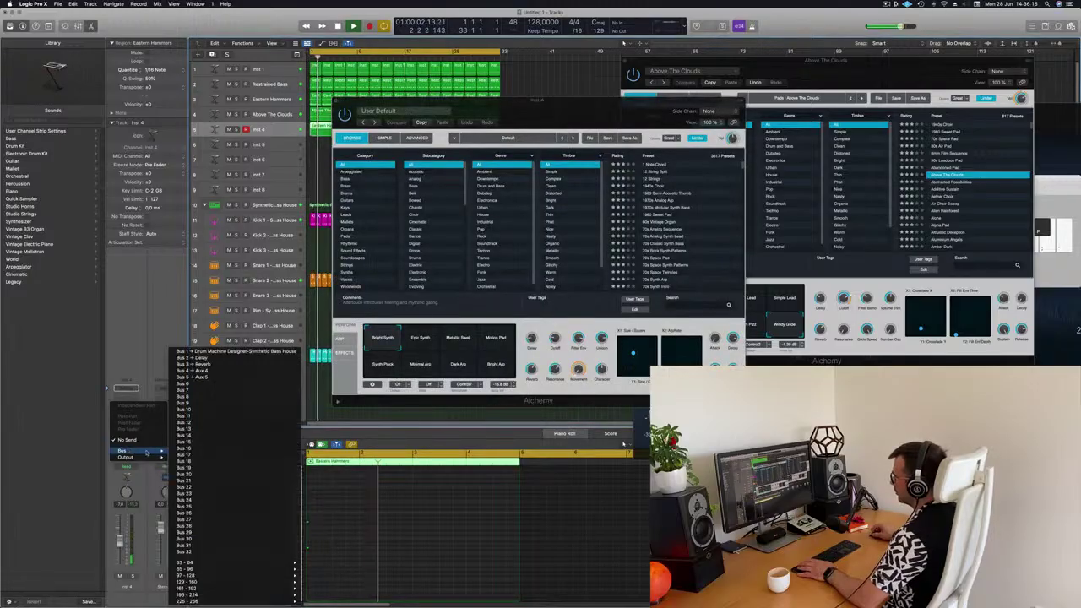
click(237, 364)
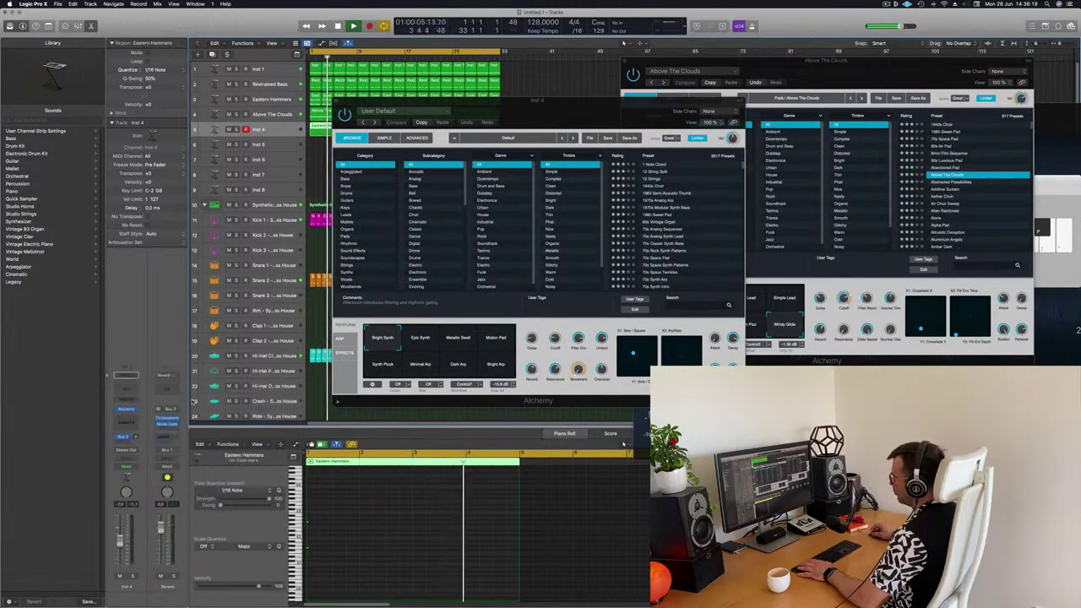
click(134, 436)
mouse_move(134, 492)
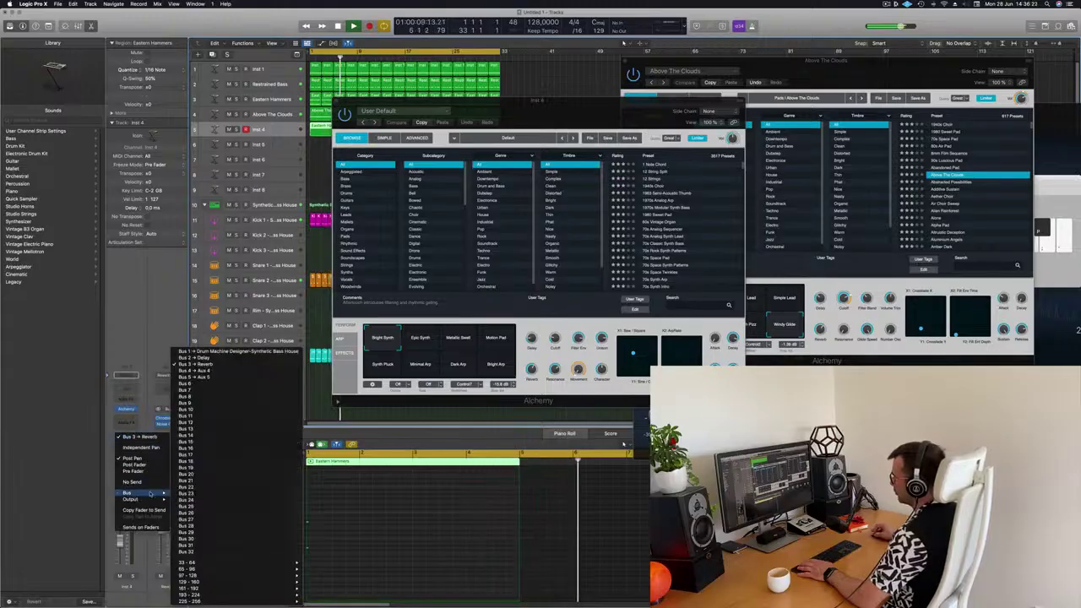
click(216, 377)
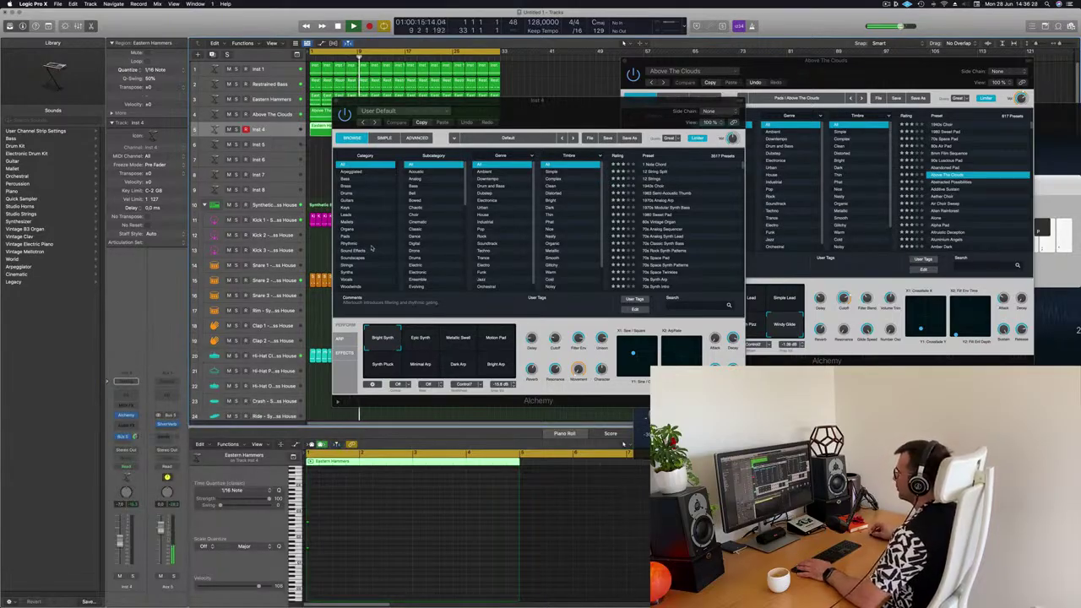
Load Alchemy's Cistern Strings preset from the Strings category, clear the plug-in window from the arrangement, and raise the track's volume
click(349, 266)
drag(565, 101, 598, 95)
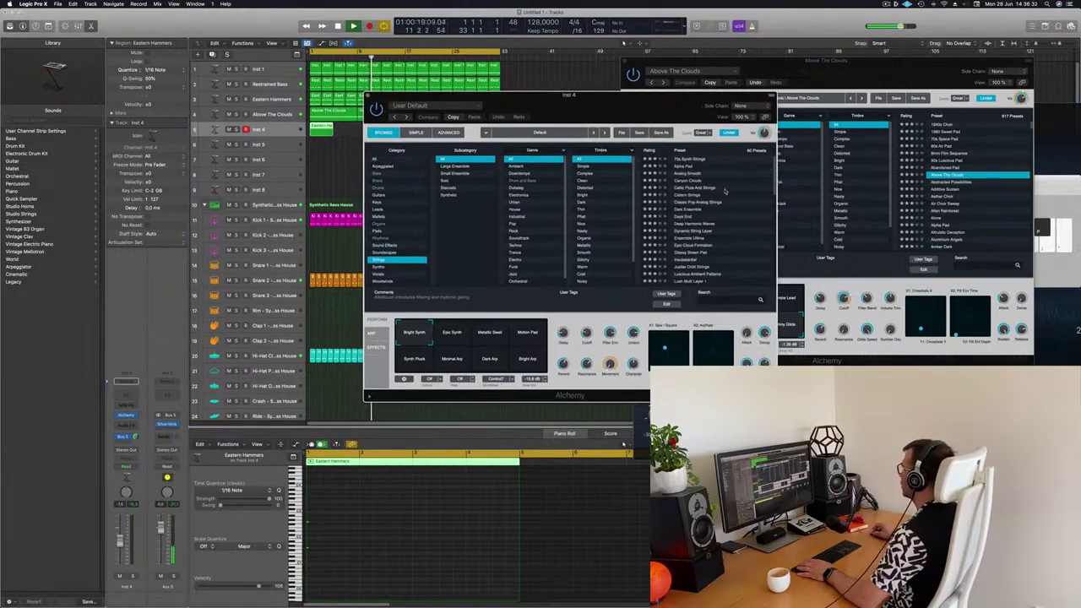
click(689, 196)
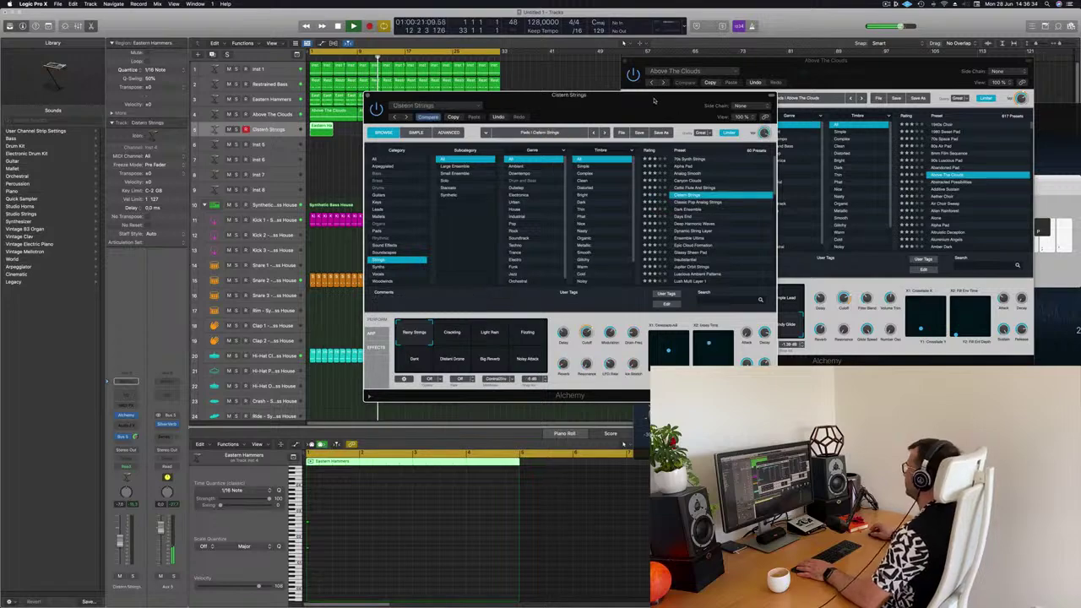
drag(591, 94, 832, 24)
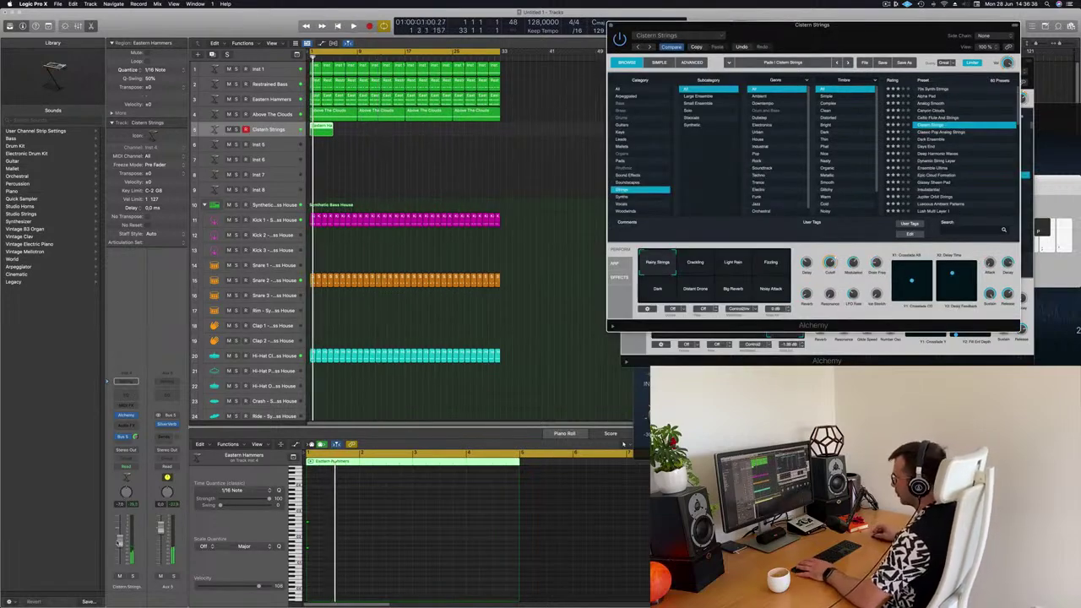
click(124, 524)
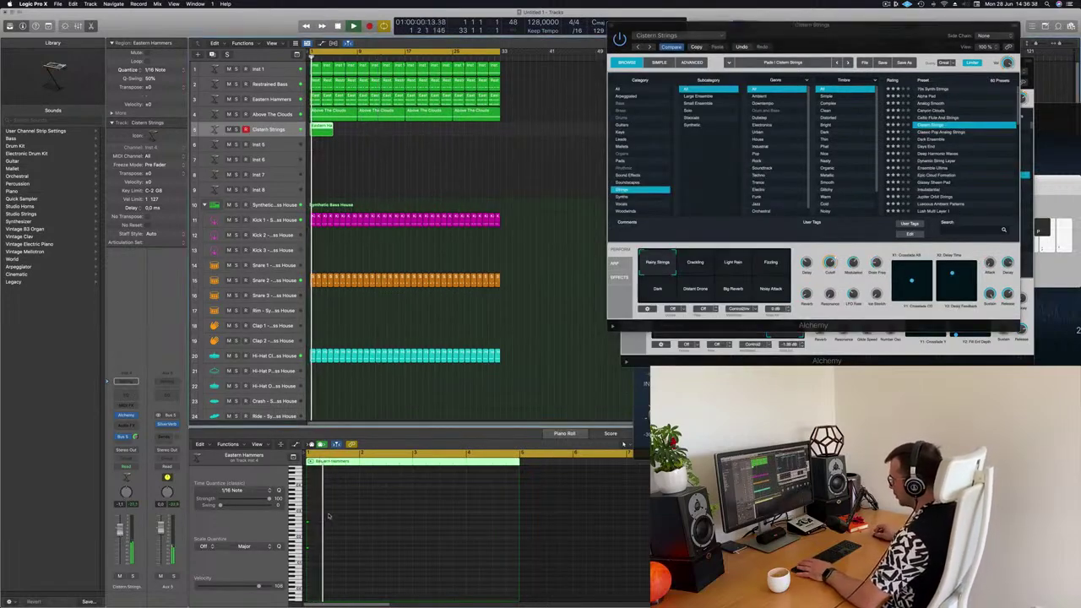
Lengthen the region's two notes to about half a bar and copy them one octave higher
mouse_move(325, 515)
mouse_down()
mouse_move(306, 566)
mouse_move(309, 521)
mouse_move(336, 521)
mouse_up()
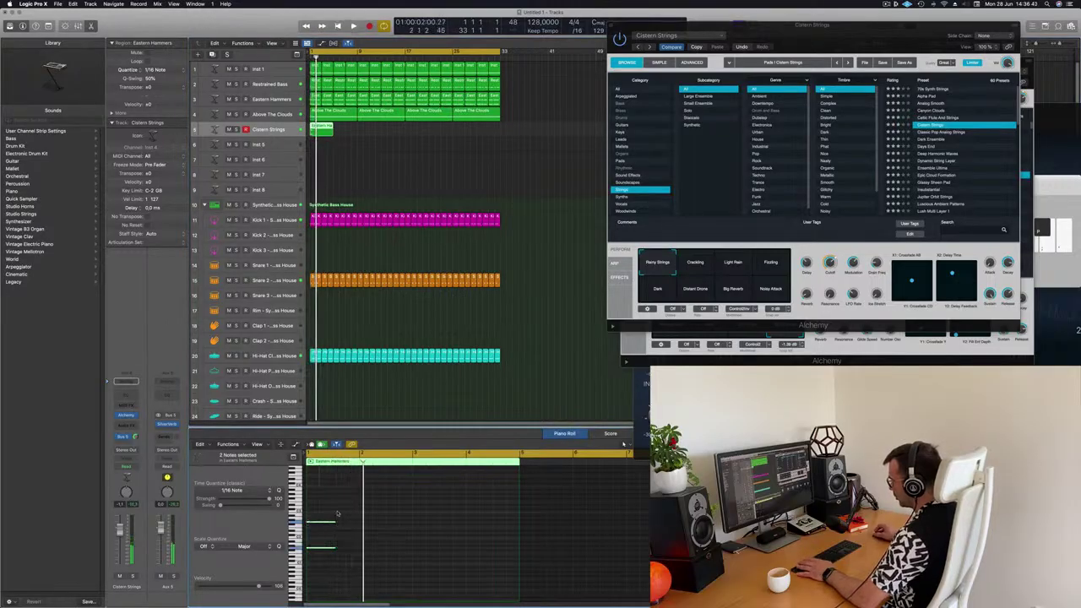
scroll(345, 549, down, 3)
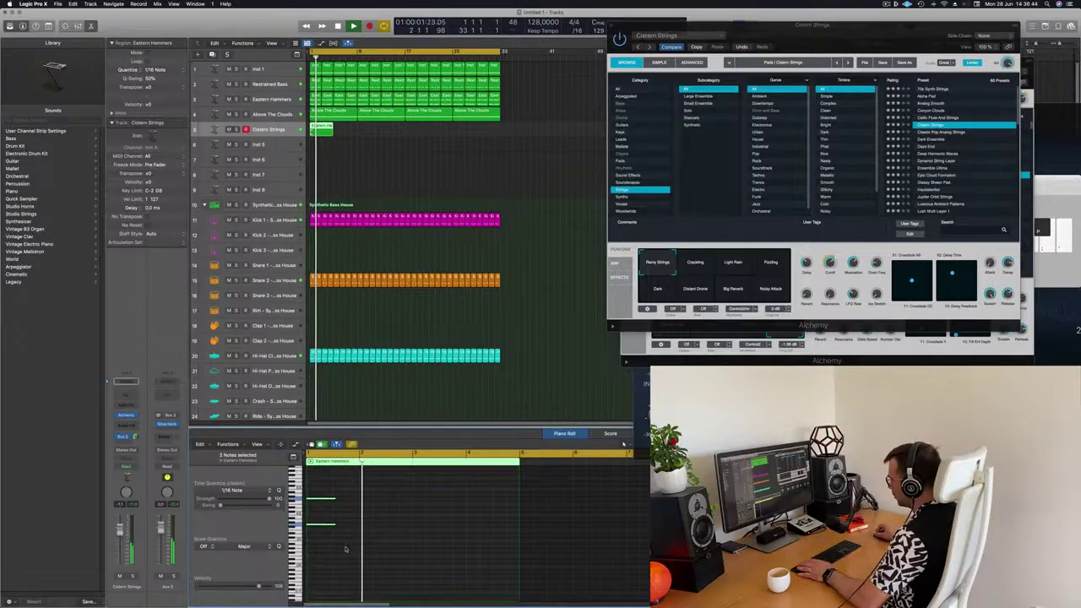
scroll(342, 545, up, 2)
drag(320, 519, 323, 497)
Audition the strings presets after Cistern Strings and stop at Days End
drag(832, 32, 664, 105)
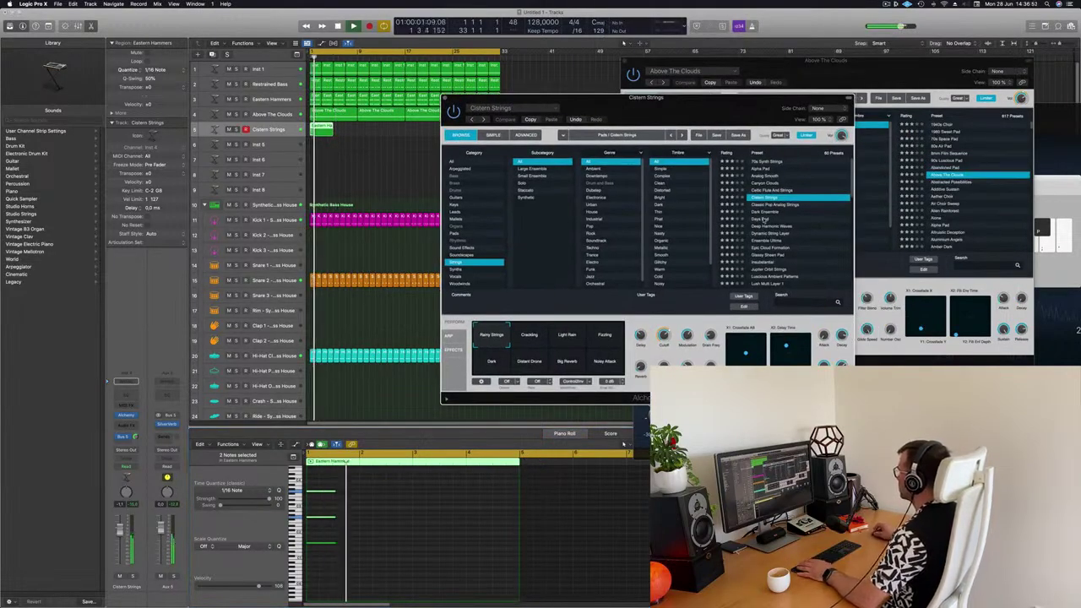
mouse_move(698, 104)
mouse_down()
mouse_move(731, 89)
mouse_move(701, 99)
mouse_up()
key(Down)
key(Down)
key(Down)
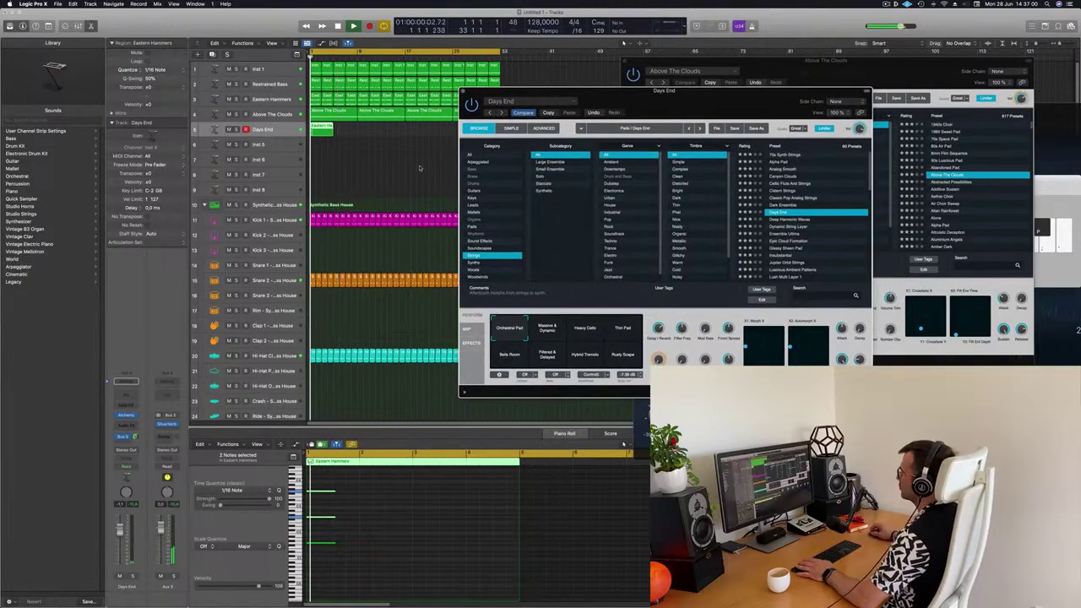
Select all four notes of the region and shorten them to about a third of a bar
click(352, 489)
key(space)
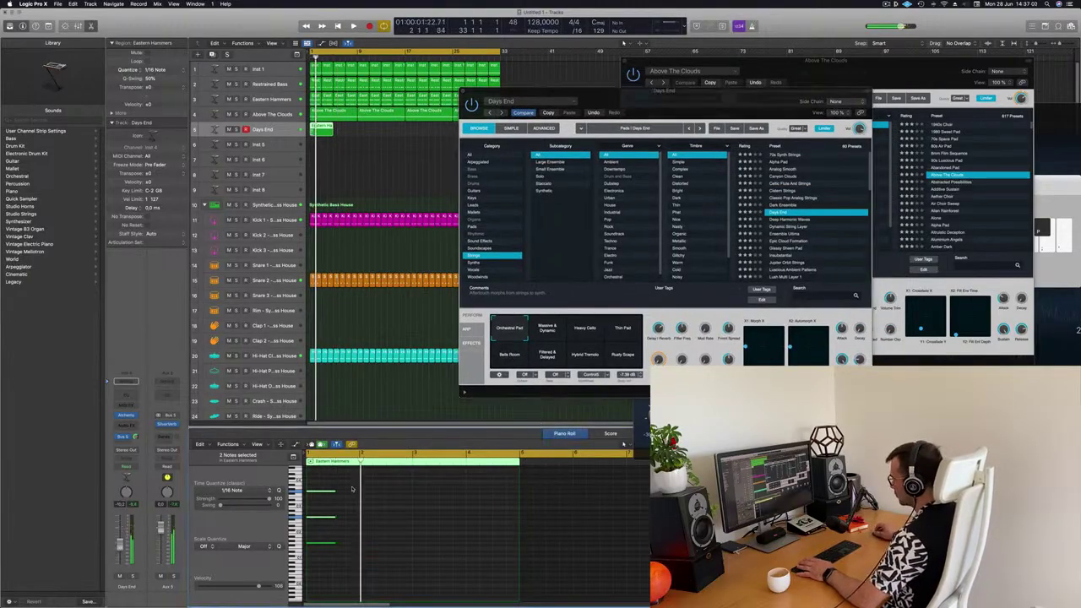
drag(348, 483, 322, 548)
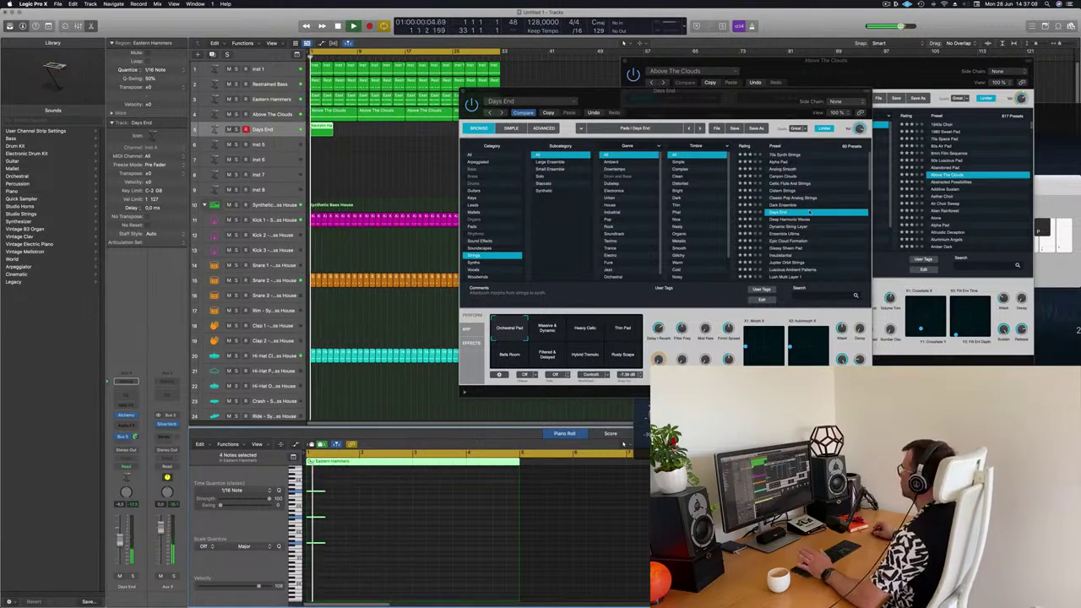
Audition Days End's Massive & Dynamic variation and Jupiter Orbit Strings, and settle on the Epic Cloud Formation preset
click(555, 334)
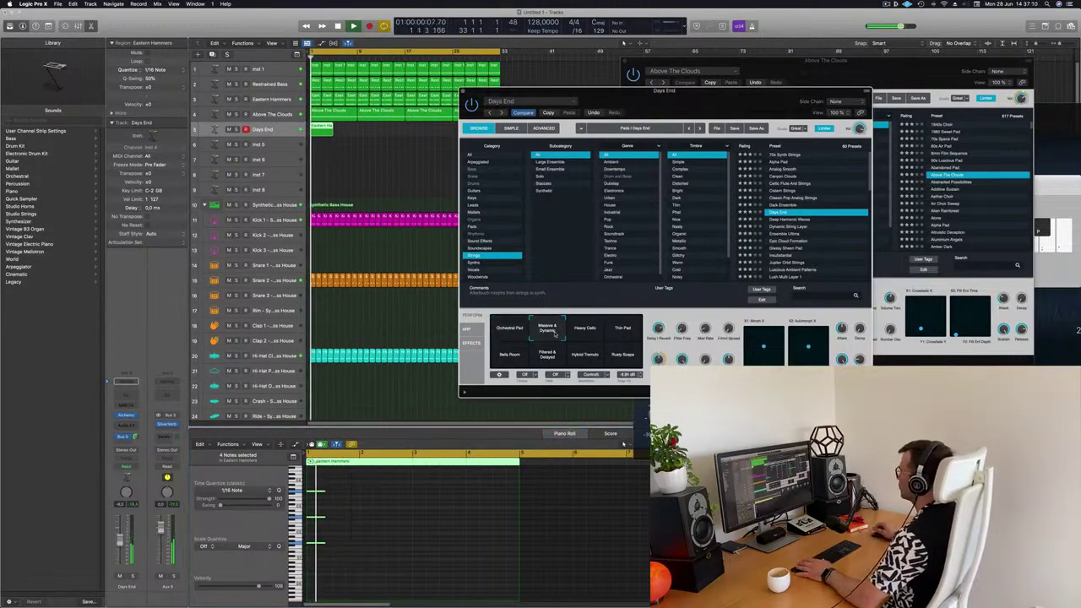
scroll(792, 226, down, 2)
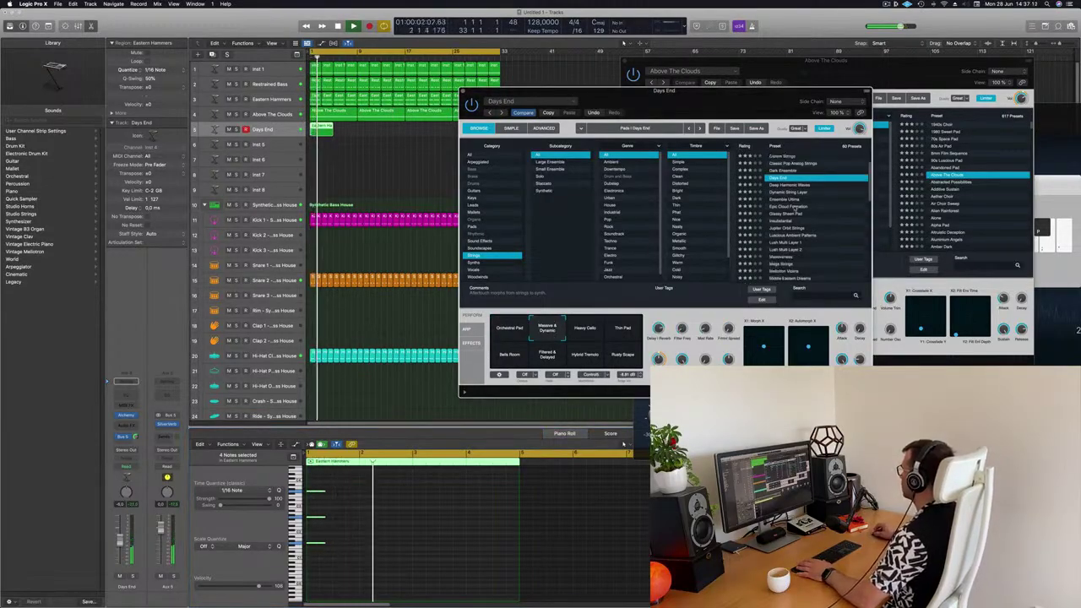
click(794, 207)
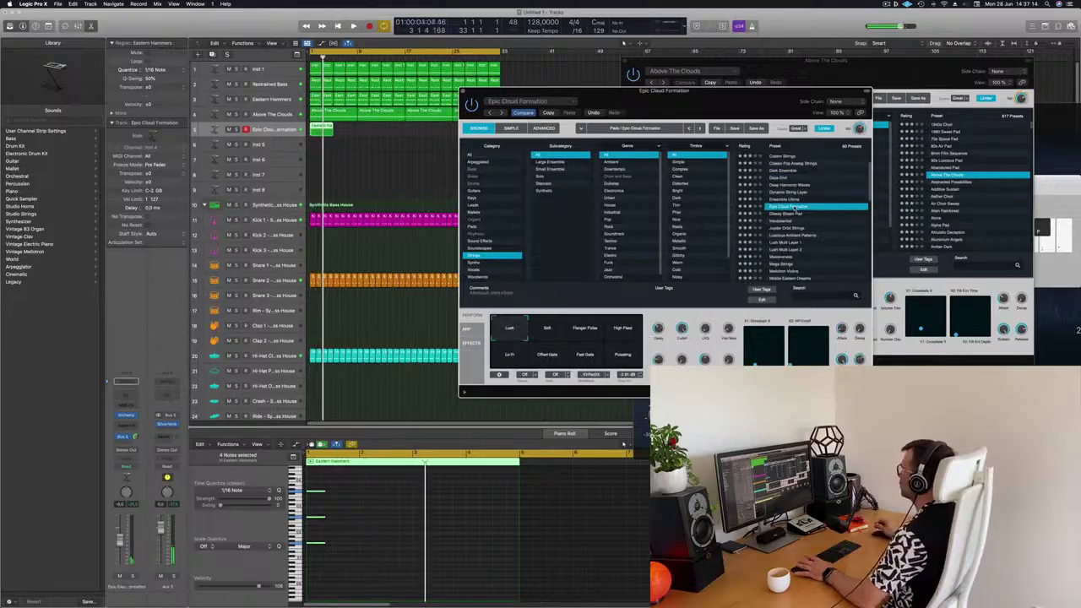
scroll(853, 217, down, 2)
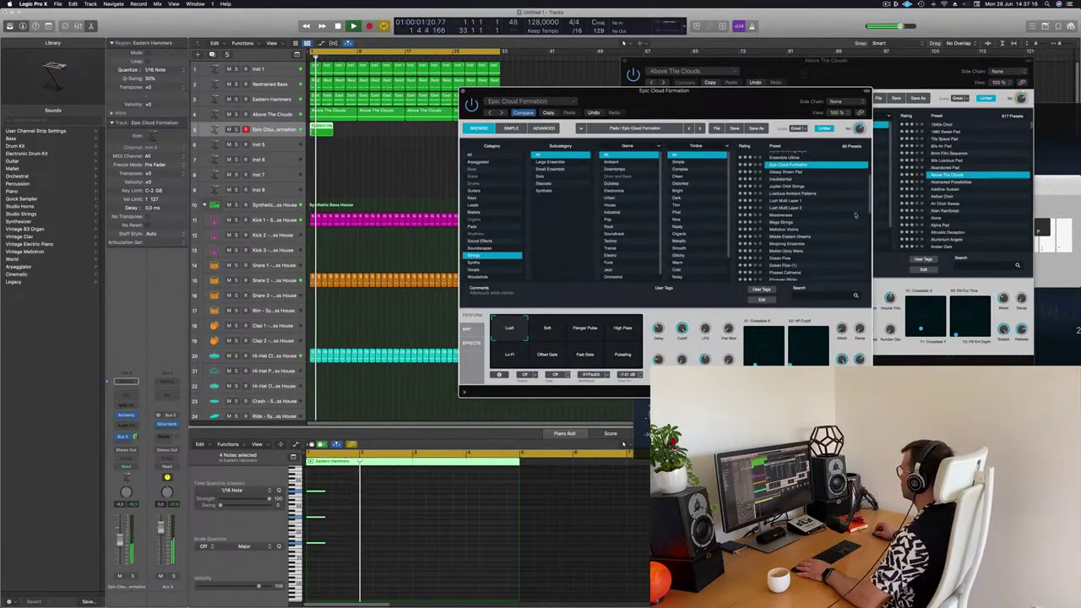
click(791, 186)
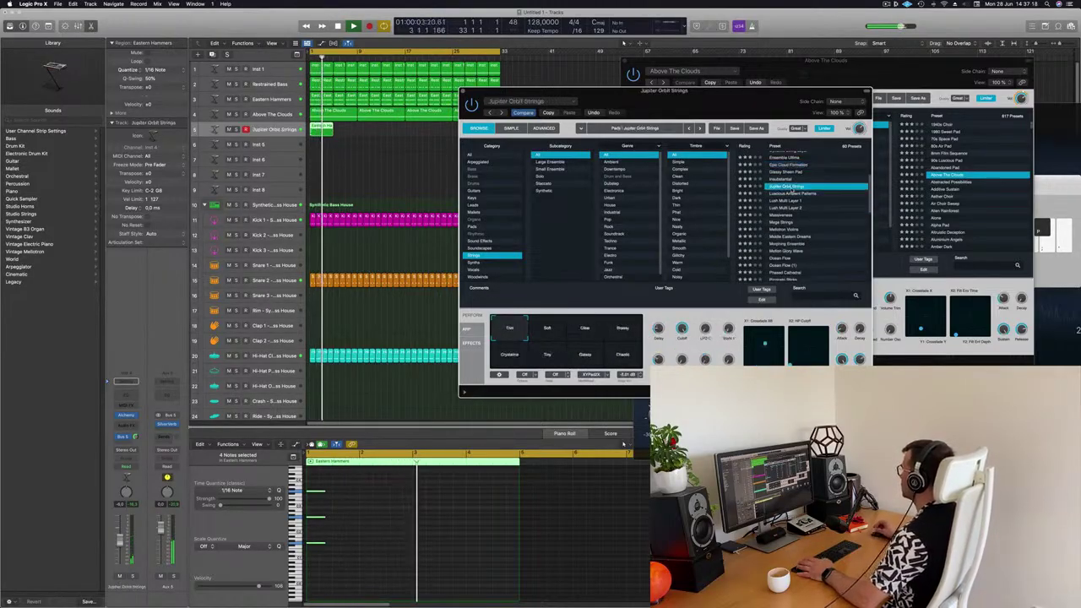
click(792, 165)
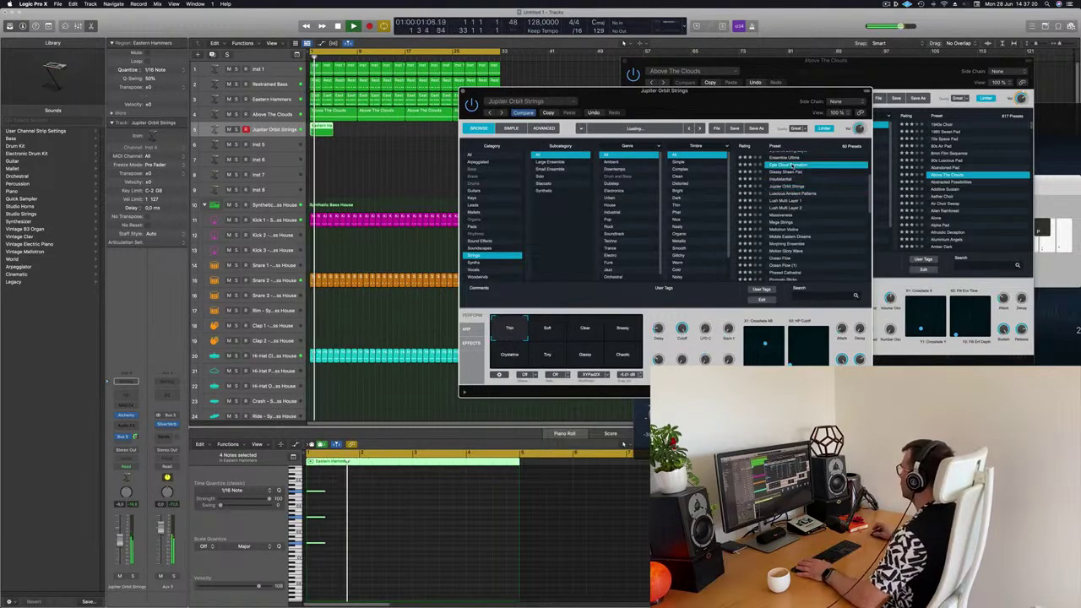
Lower the Epic Cloud Formation track's volume and repeat its four-bar region up to bar 33
drag(747, 115, 785, 104)
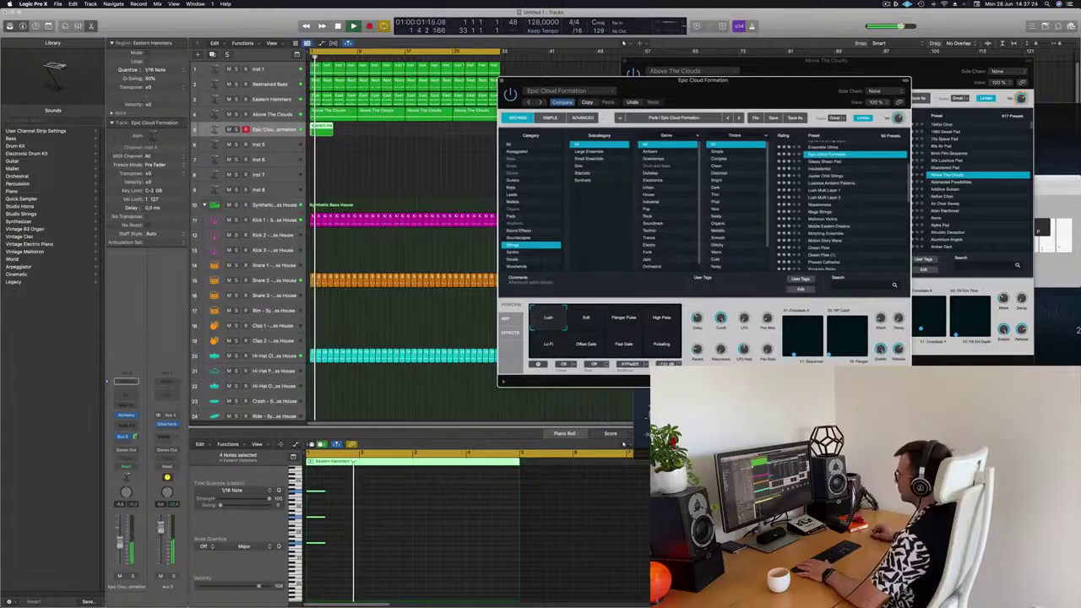
drag(120, 542, 120, 546)
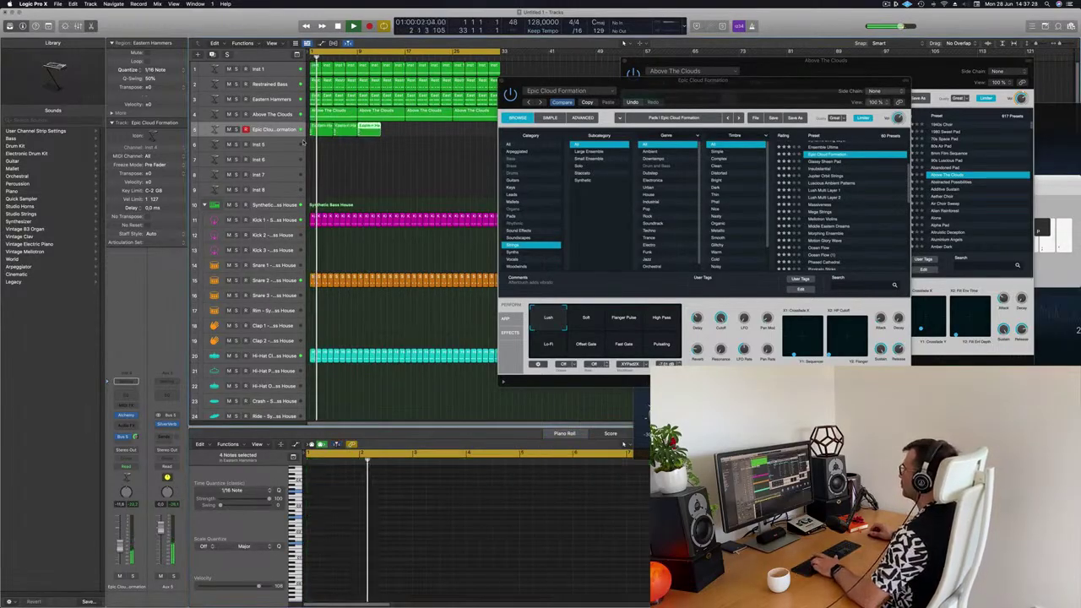
drag(584, 83, 617, 113)
drag(718, 110, 590, 116)
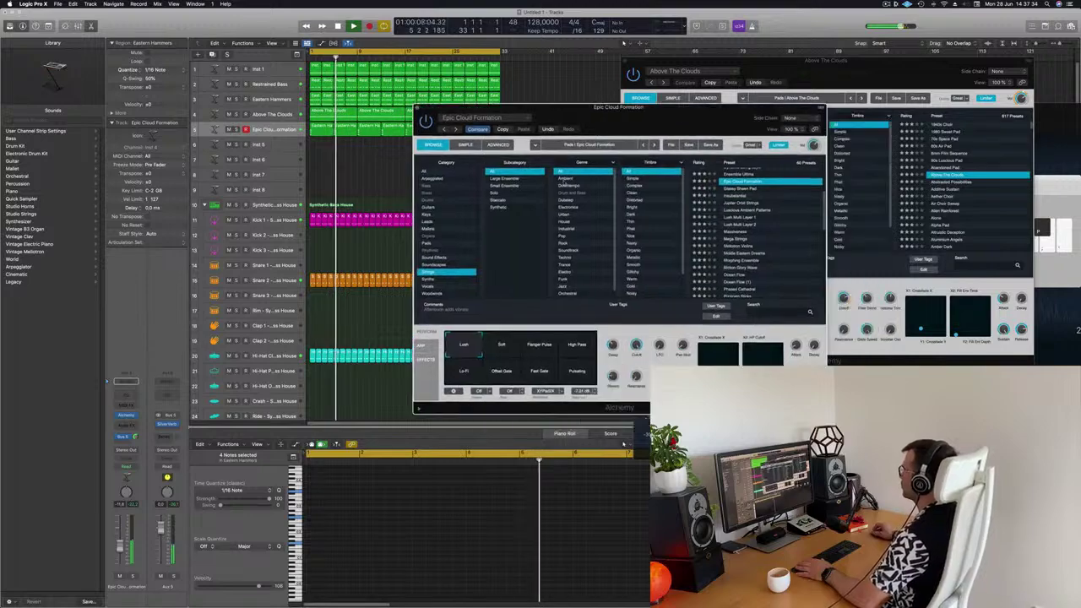
Audition Epic Cloud Formation's performance variations, from Flanger Pulse to Pulsating, during playback and settle on Fast Gate
click(539, 345)
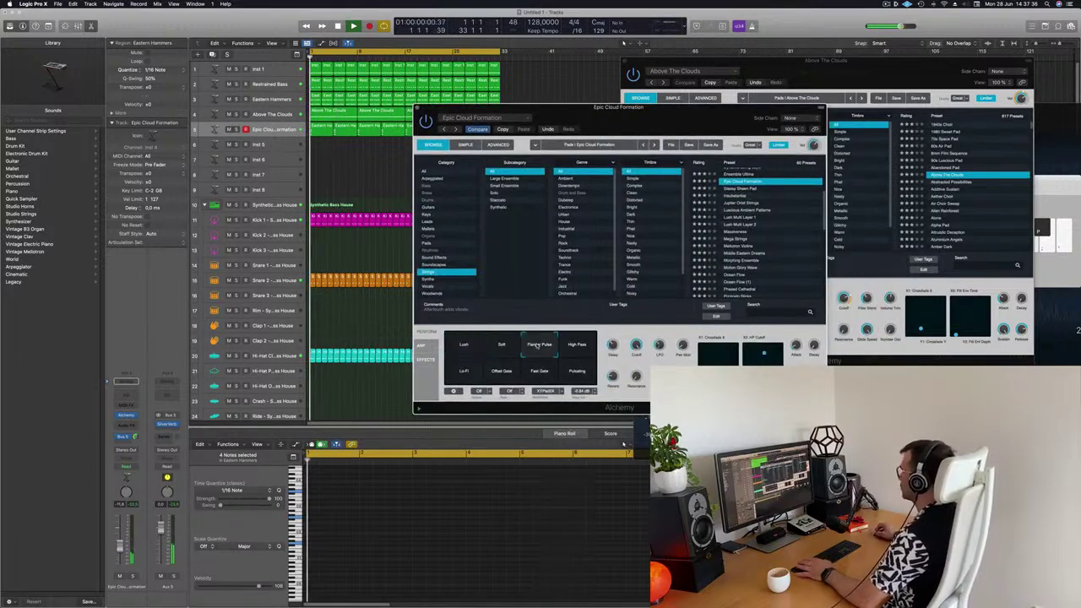
click(577, 347)
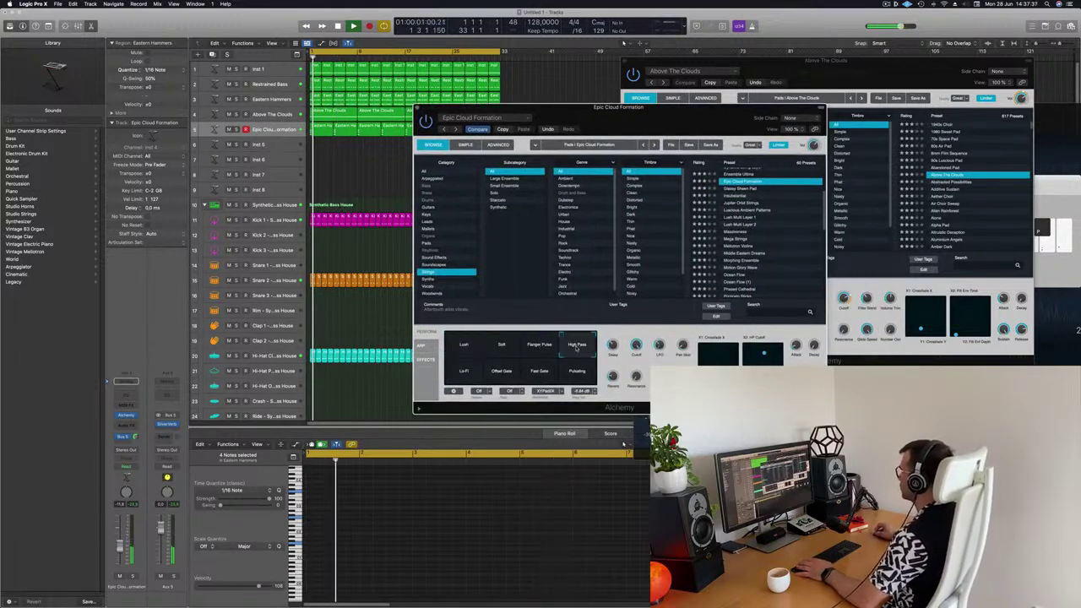
click(502, 346)
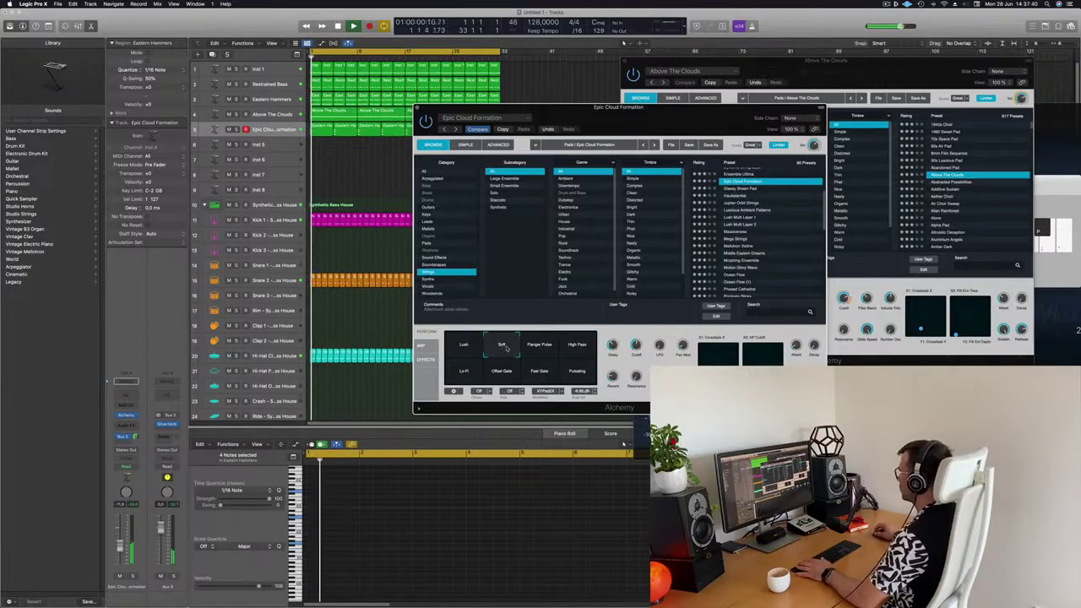
click(463, 376)
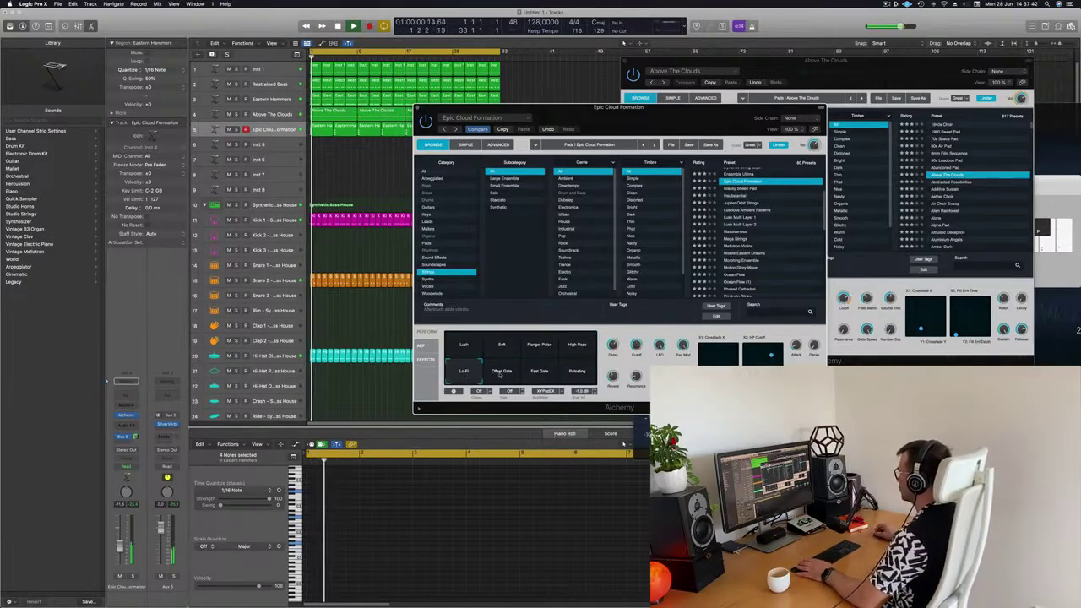
click(502, 372)
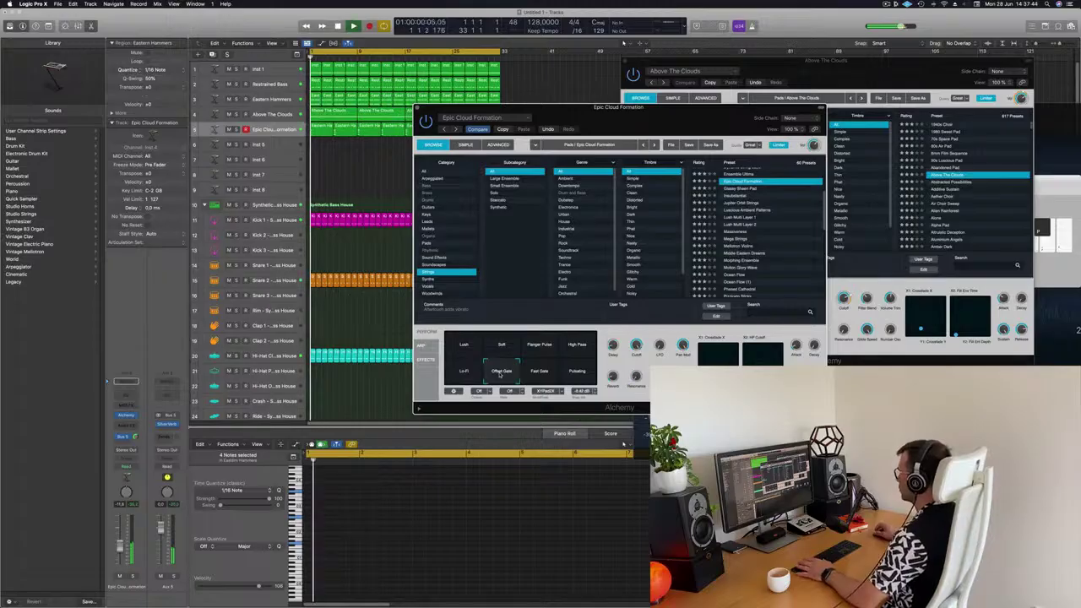
click(539, 372)
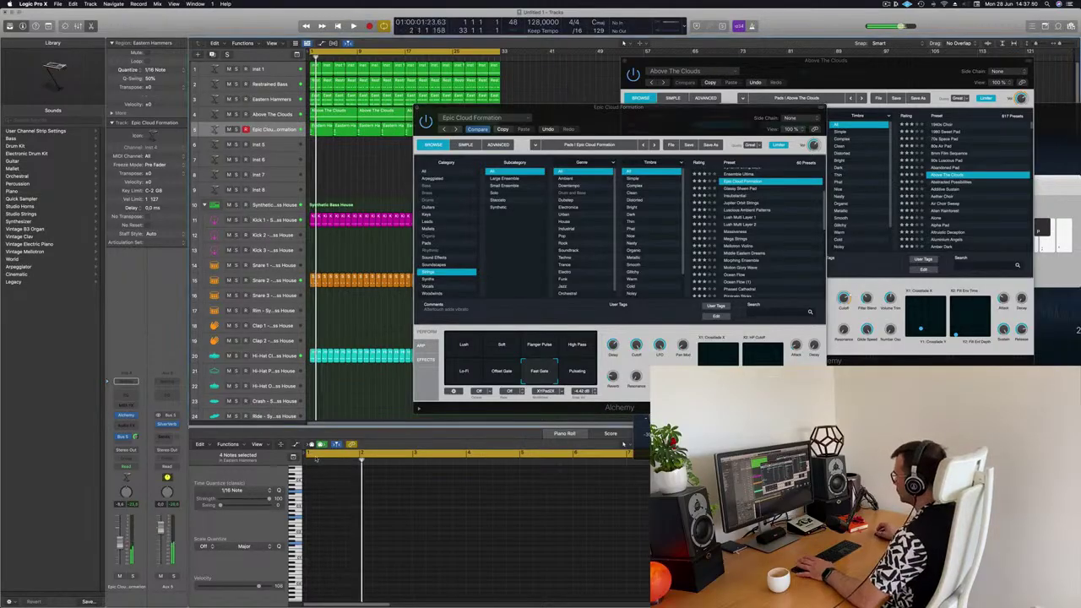
click(579, 372)
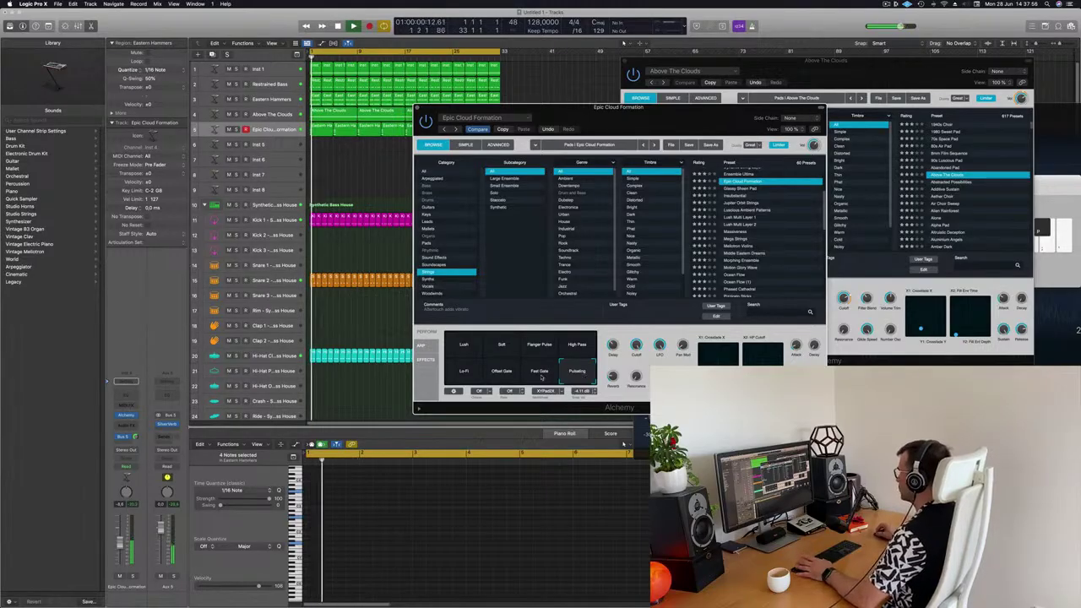
click(542, 376)
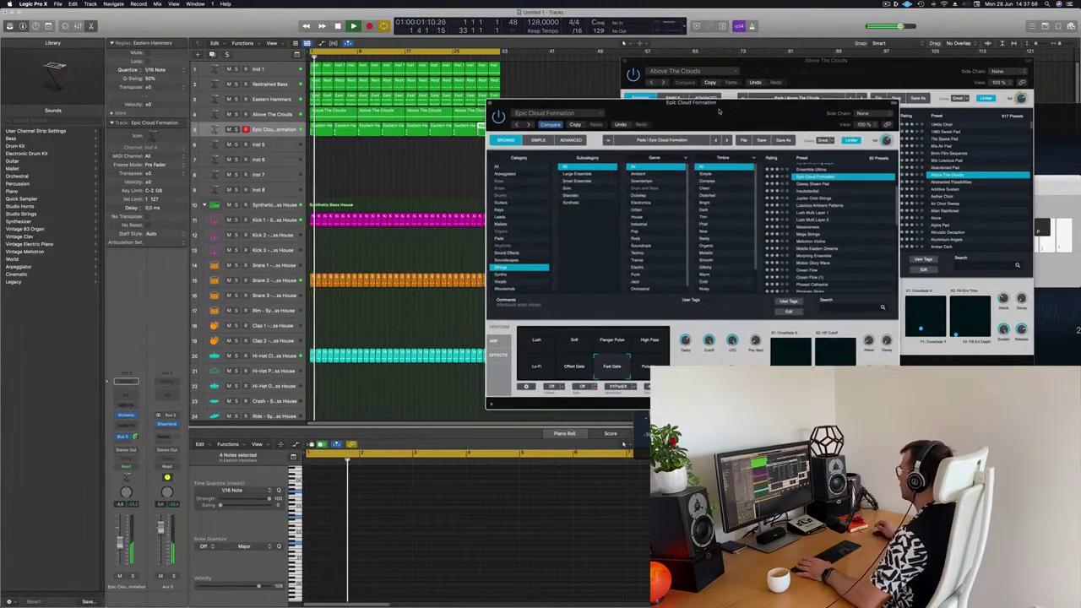
Listen to the Epic Cloud Formation track in solo, and return it to the full mix
drag(707, 113, 792, 104)
key(space)
click(236, 129)
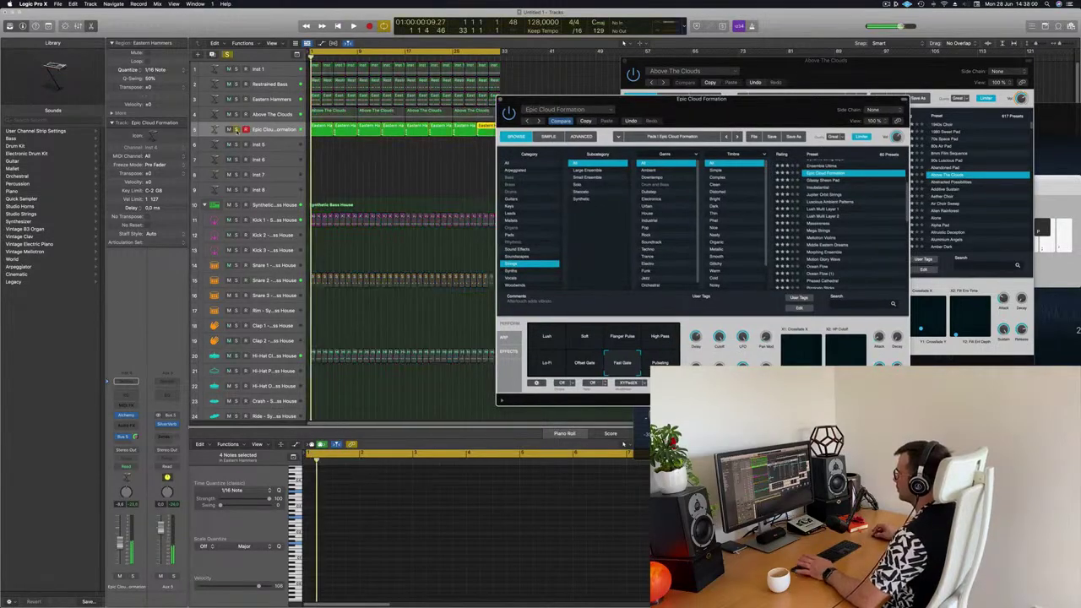
click(236, 129)
key(space)
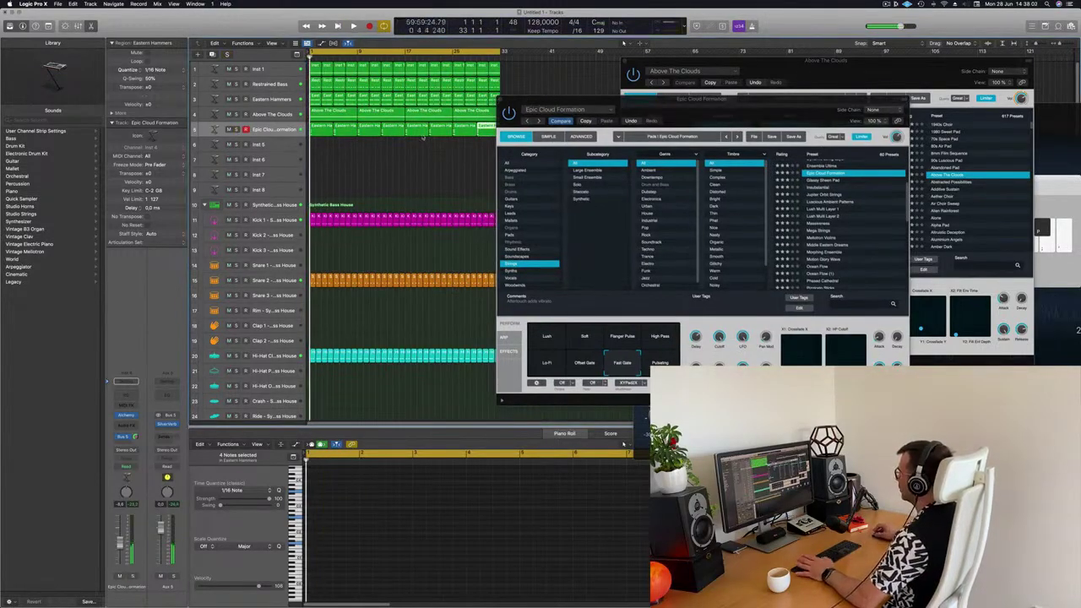
Play the full arrangement from the start and select all regions on the Epic Cloud Formation track
key(space)
drag(731, 111, 796, 142)
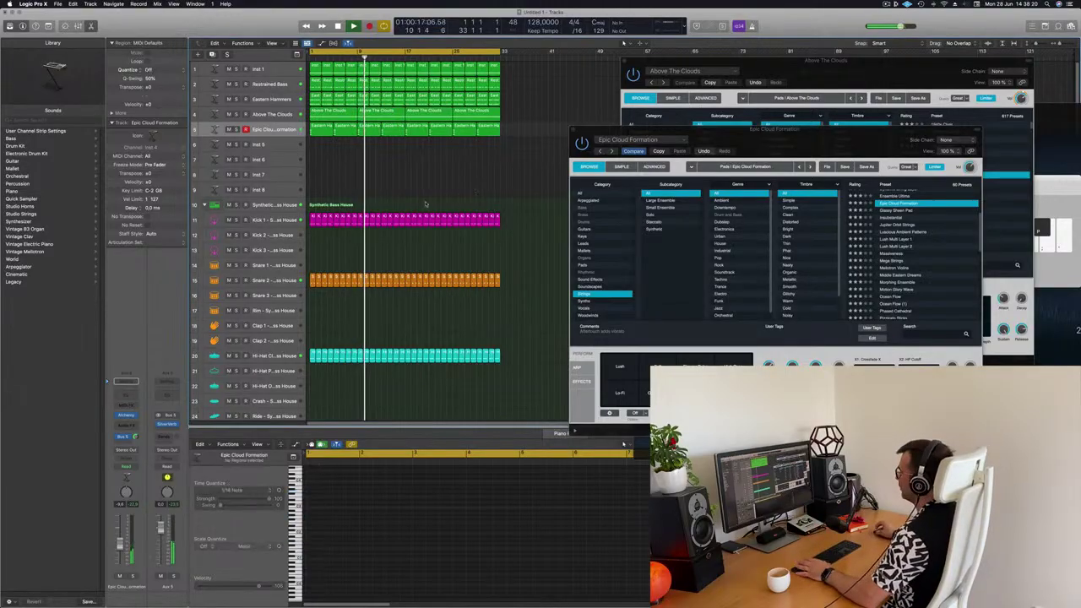
click(268, 133)
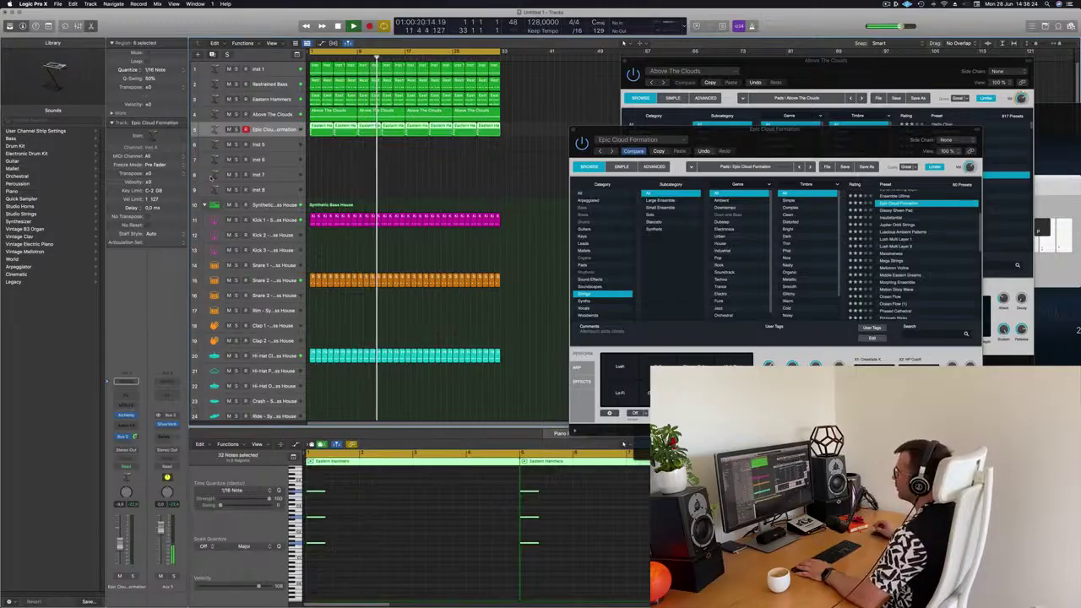
Duplicate the Epic Cloud Formation track, load the Keys preset Bell Layers in its Alchemy, and raise the new track's volume slightly
key(super+d)
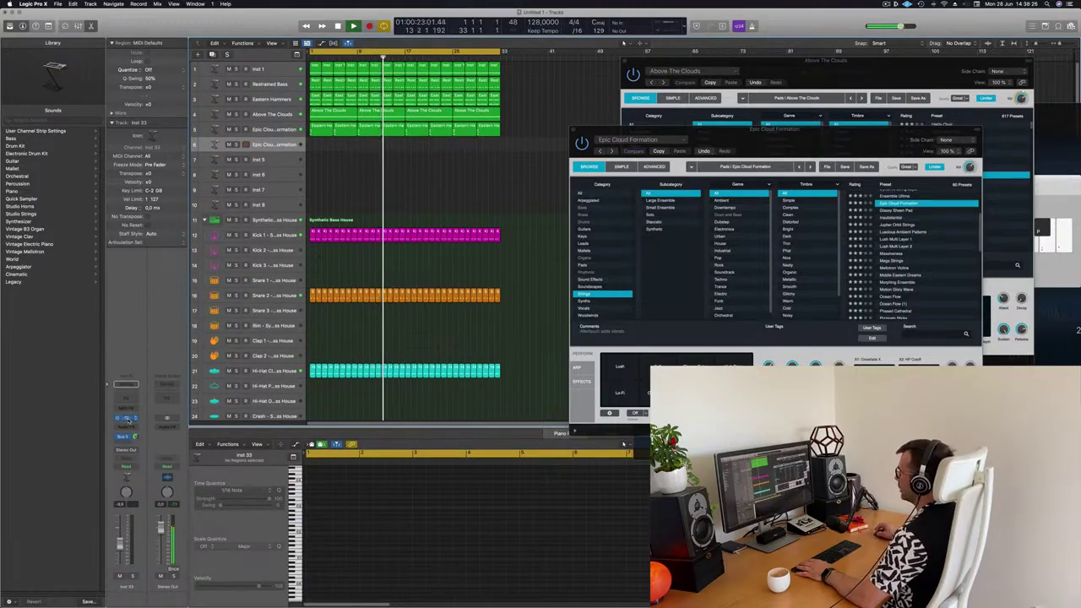
drag(865, 139, 780, 142)
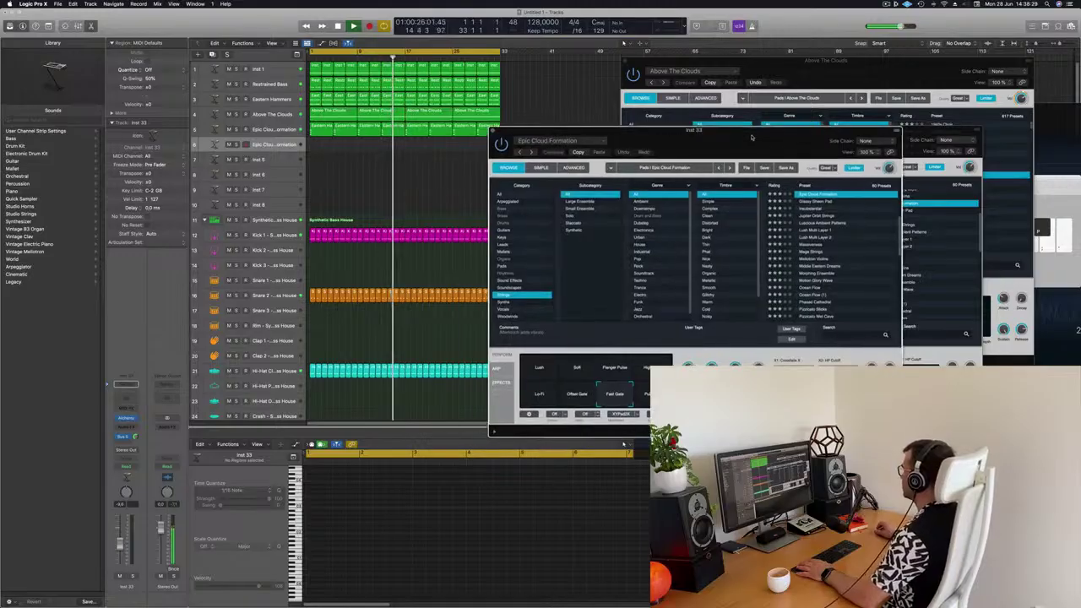
click(507, 239)
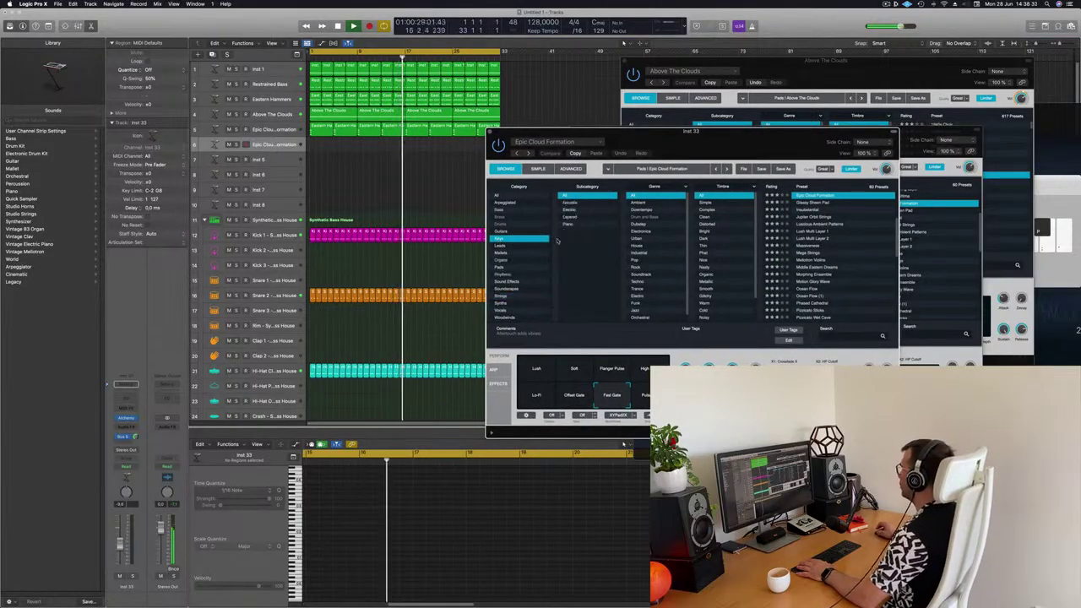
click(807, 245)
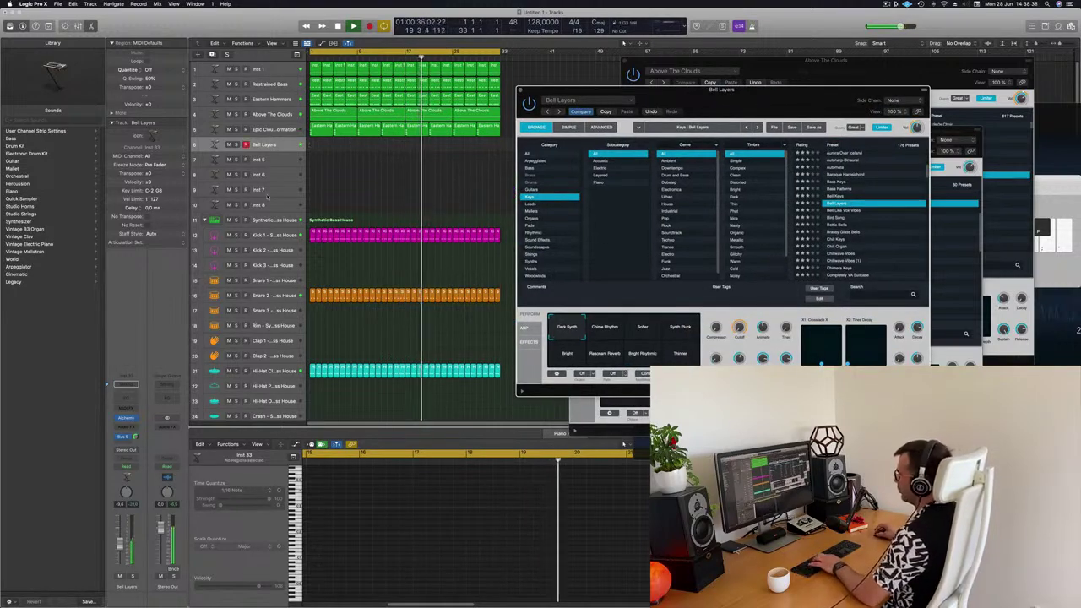
drag(120, 544, 120, 537)
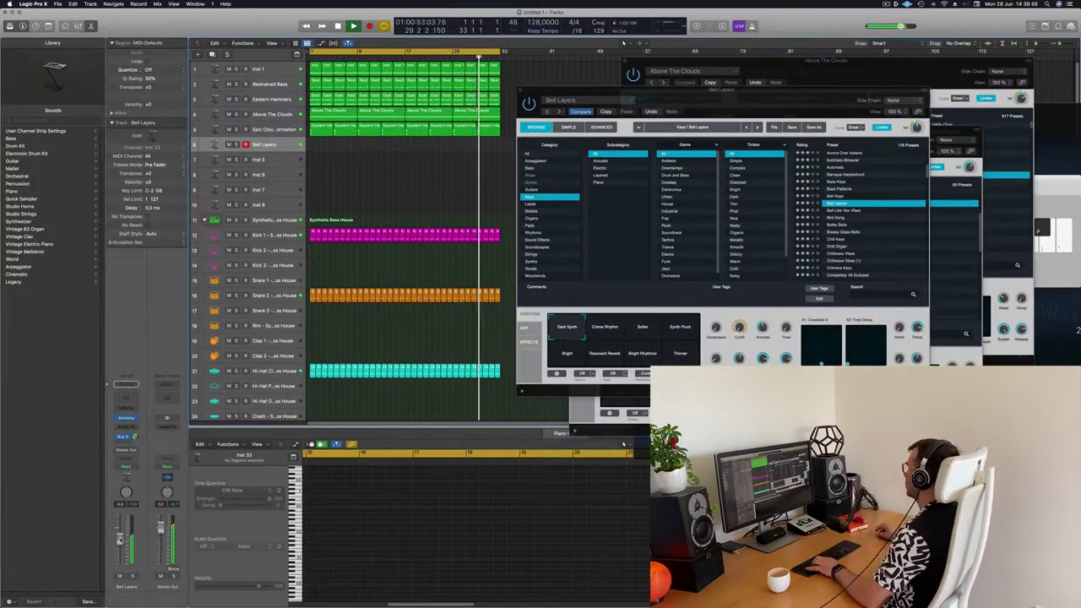
Audition Bell Layers' other performance variations during playback, including Chime Rhythm, Synth Pluck, Bright and Resonant Reverb
click(610, 330)
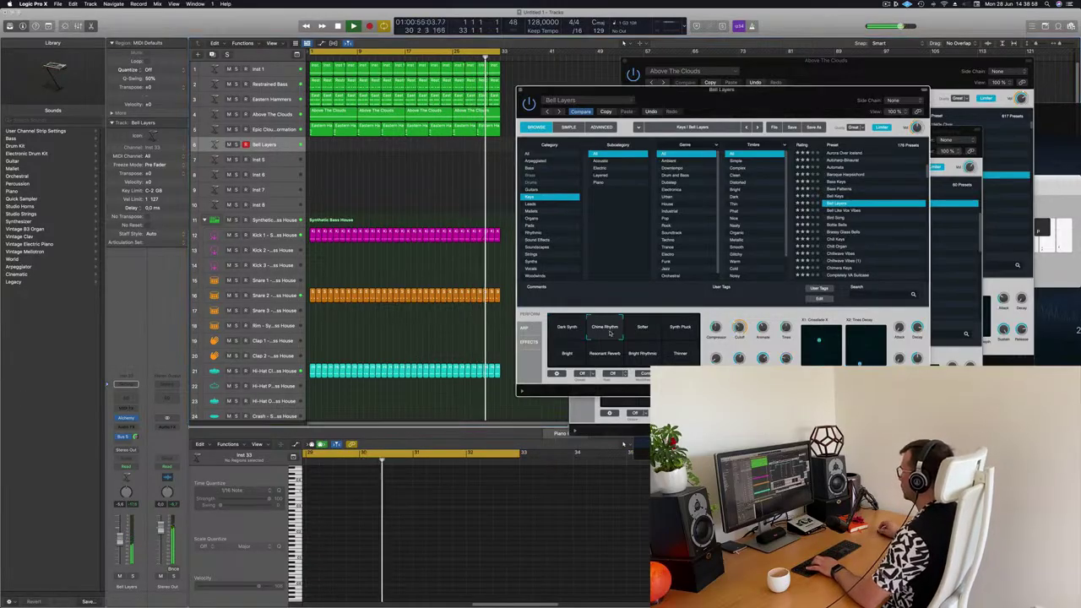
click(645, 331)
click(681, 328)
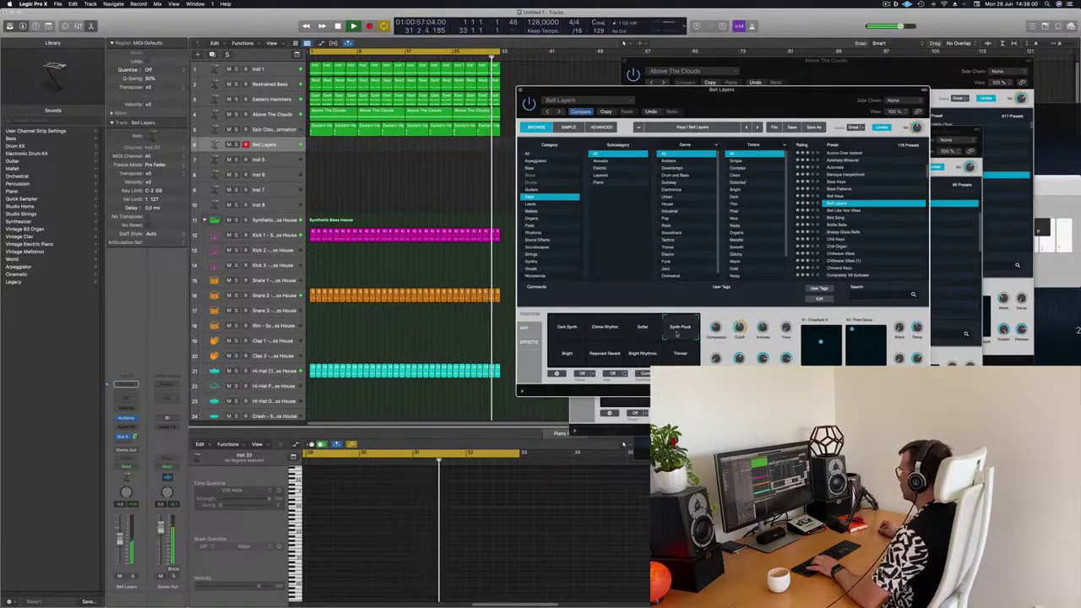
click(567, 356)
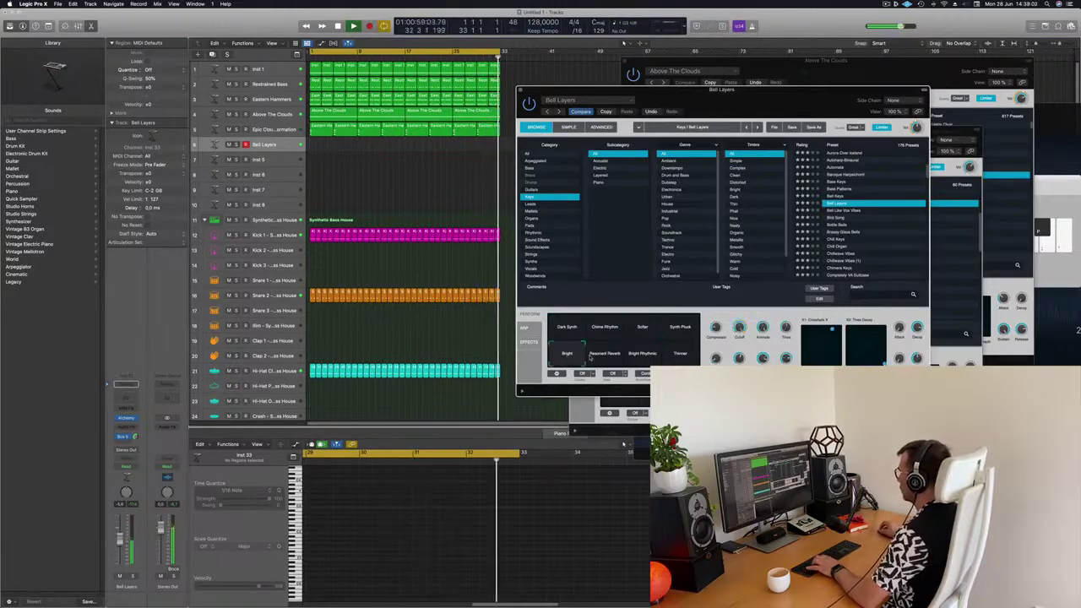
click(603, 355)
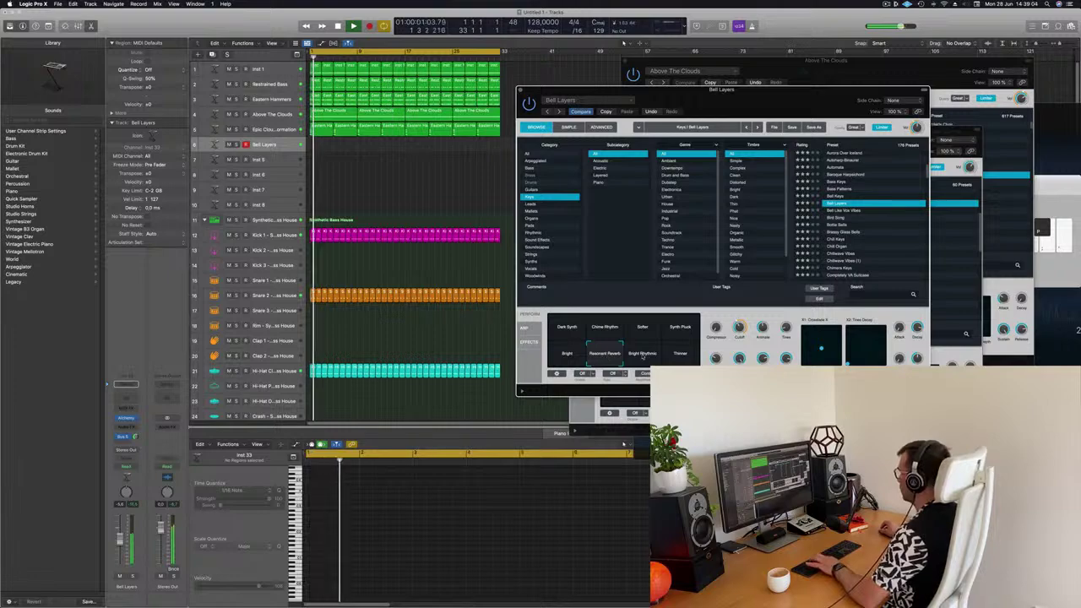
click(642, 356)
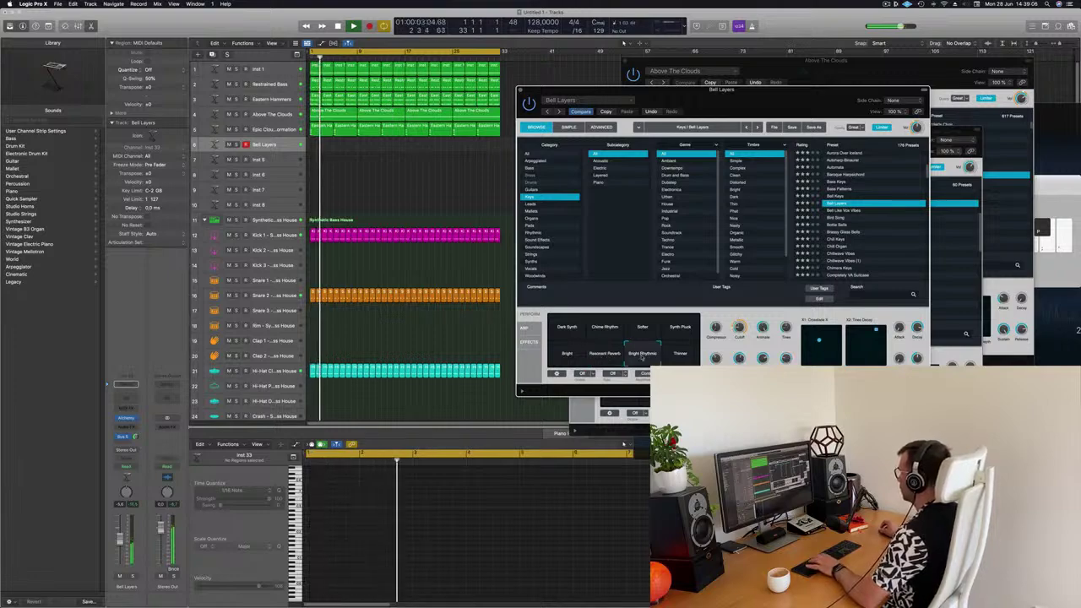
click(678, 355)
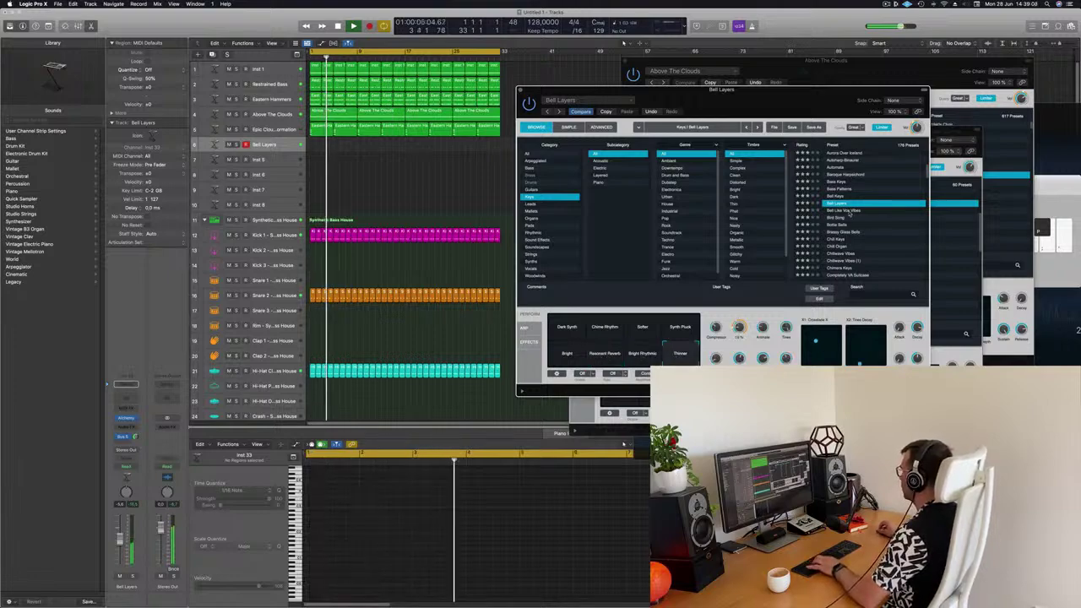
Try the Bell Like Vox Vibes preset, settle on Bottle Bells, and record a melody with it in the second half of the loop
click(845, 210)
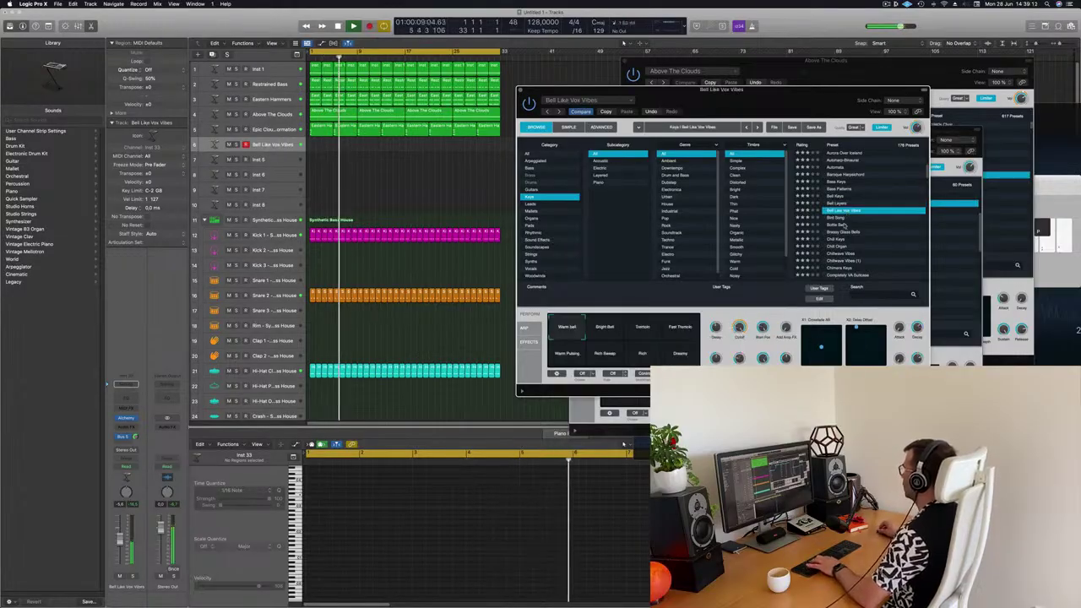
click(840, 224)
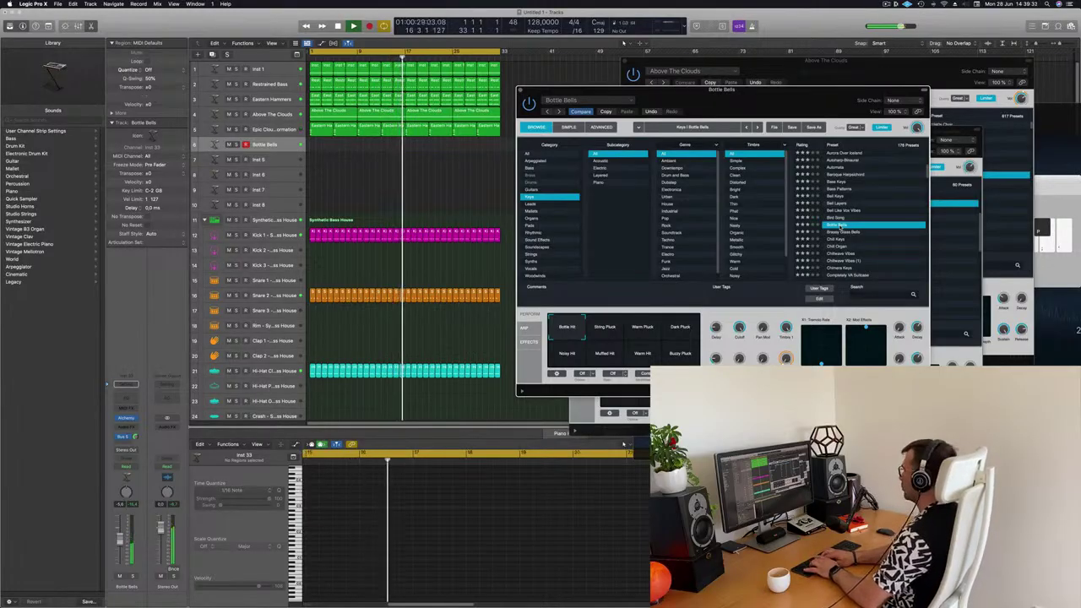
key(r)
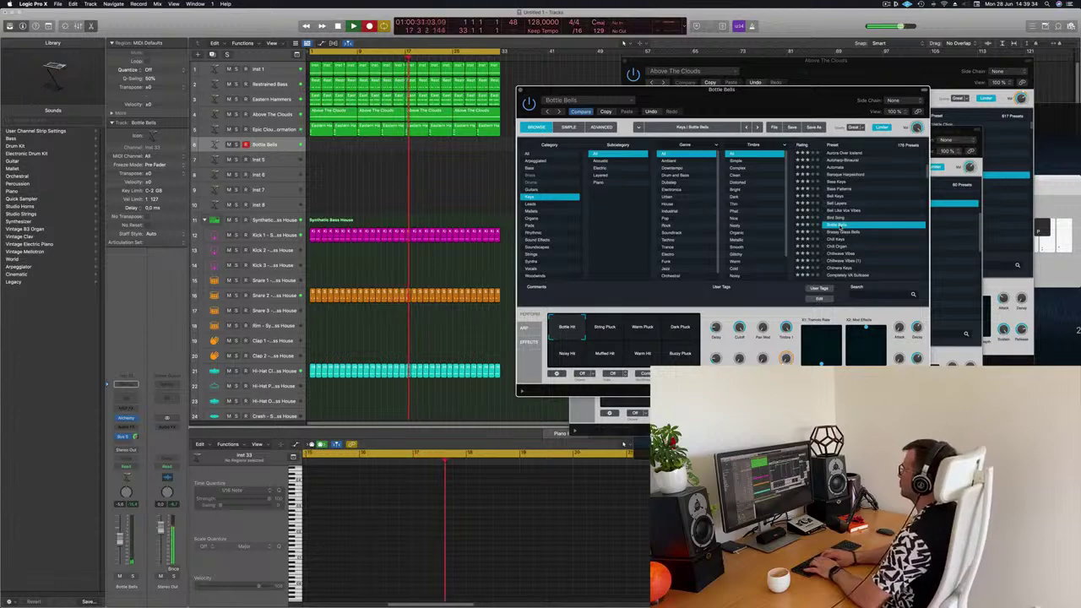
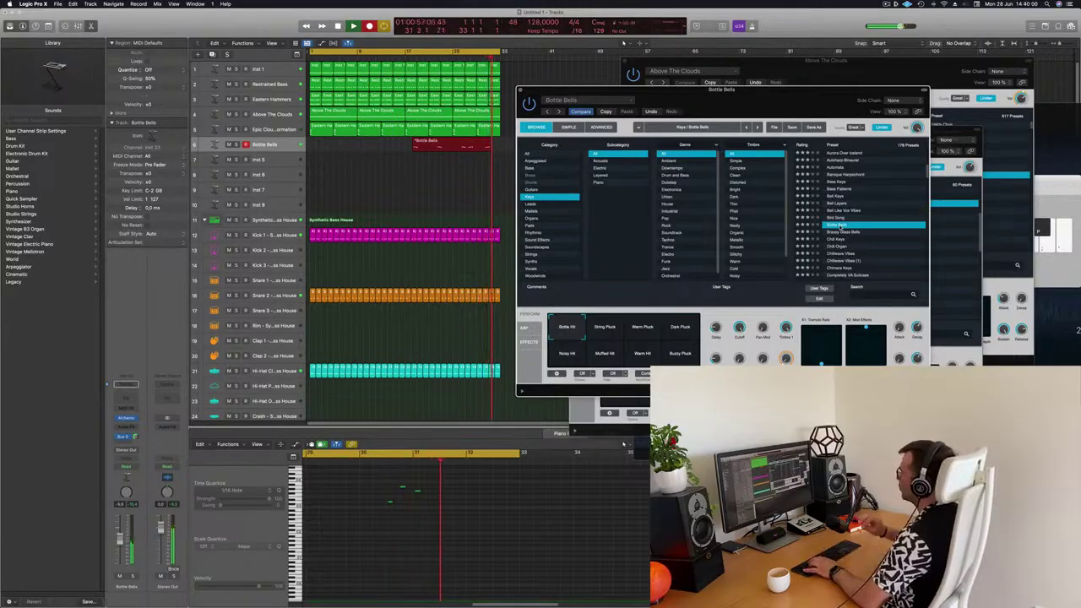
key(space)
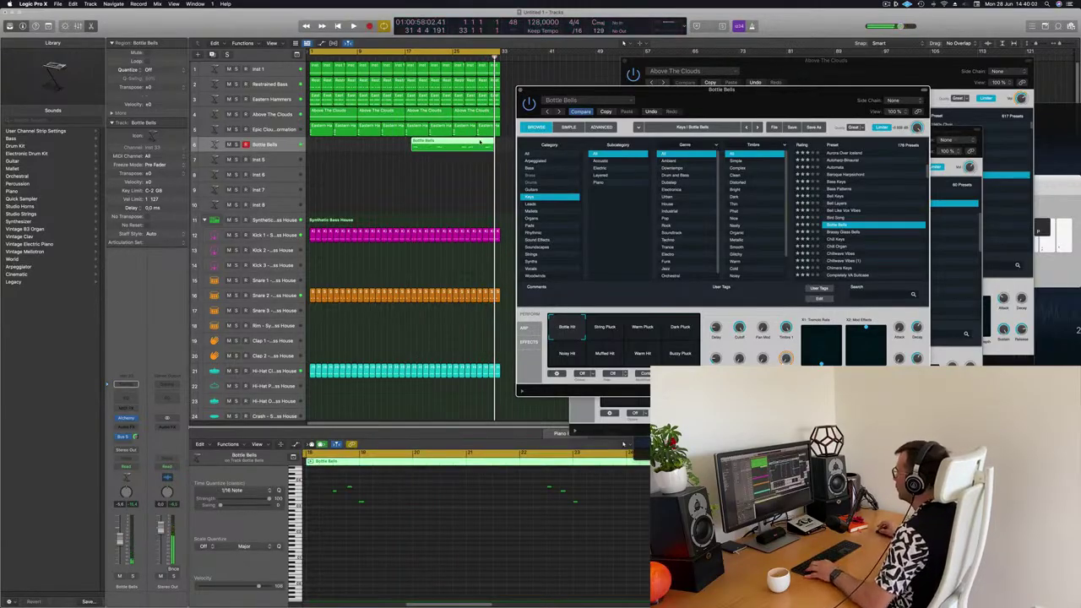
Keep a four-bar Bottle Bells region starting at bar 1 and delete the rest of the recording
drag(477, 144, 334, 147)
click(485, 145)
click(461, 146)
key(Delete)
Select the Bottle Bells region's notes in the Piano Roll and play the part from the start with the full mix
key(e)
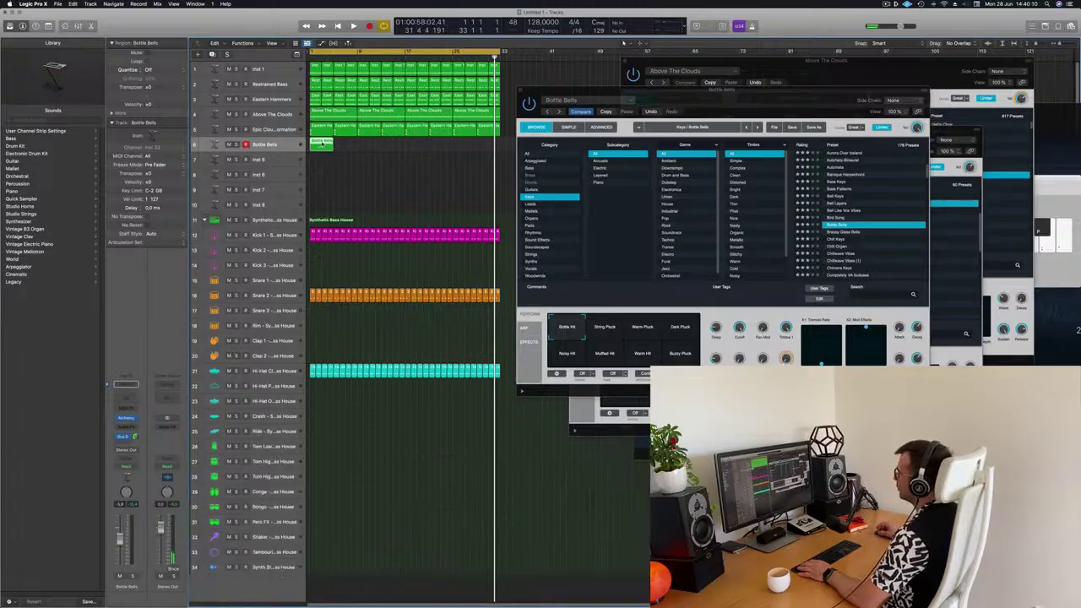
key(e)
drag(344, 510, 435, 558)
key(Return)
key(space)
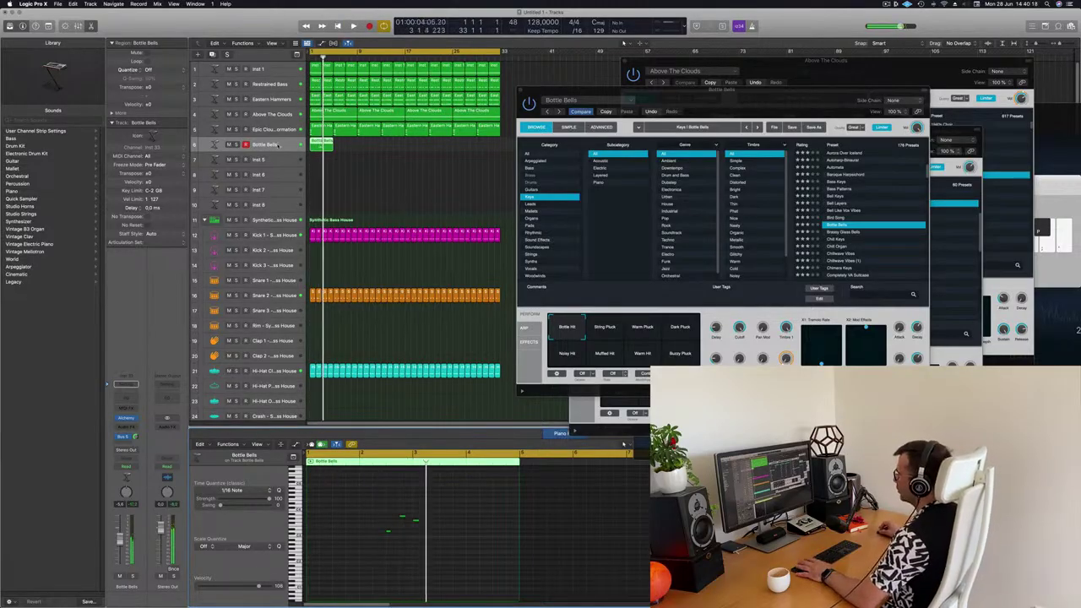
key(Return)
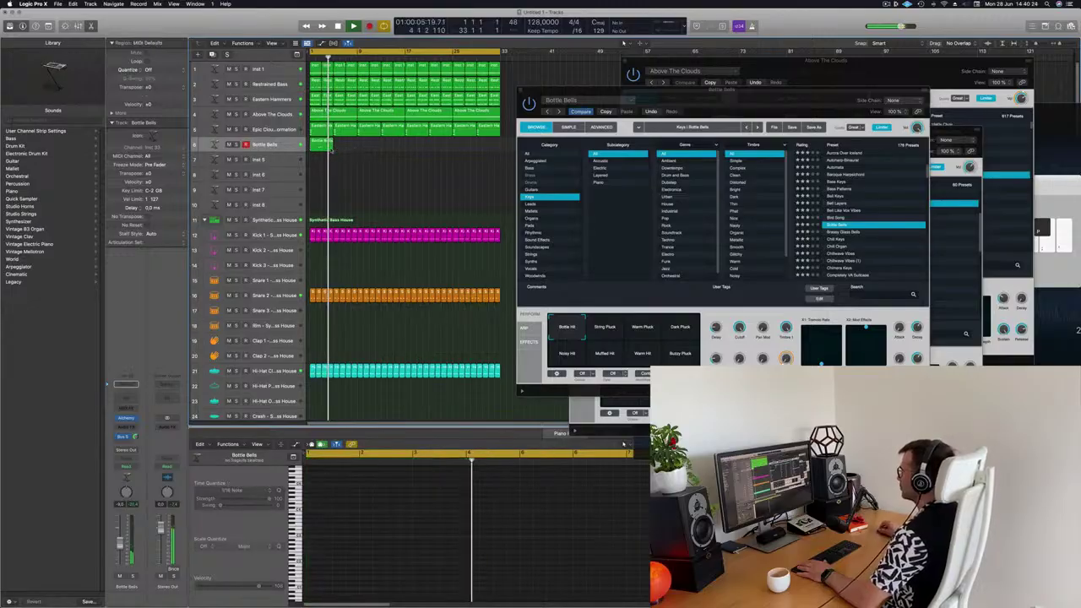
Repeat the four-bar Bottle Bells region up to bar 33 and move its Alchemy window aside
key(Return)
key(super+r)
key(super+r)
key(super+r)
key(super+r)
key(super+r)
key(super+r)
key(super+r)
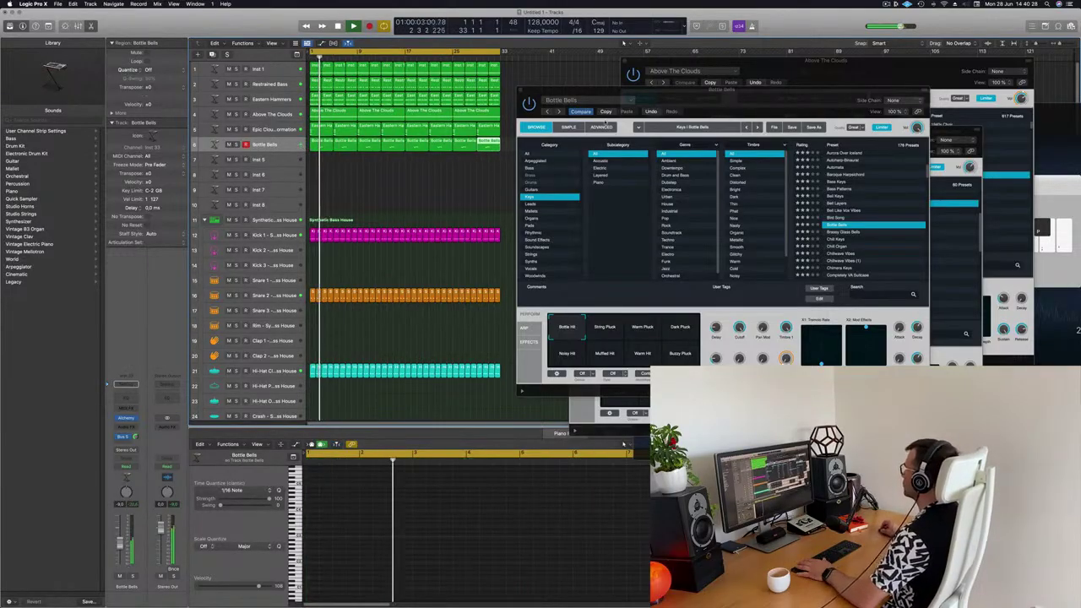
drag(676, 89, 707, 76)
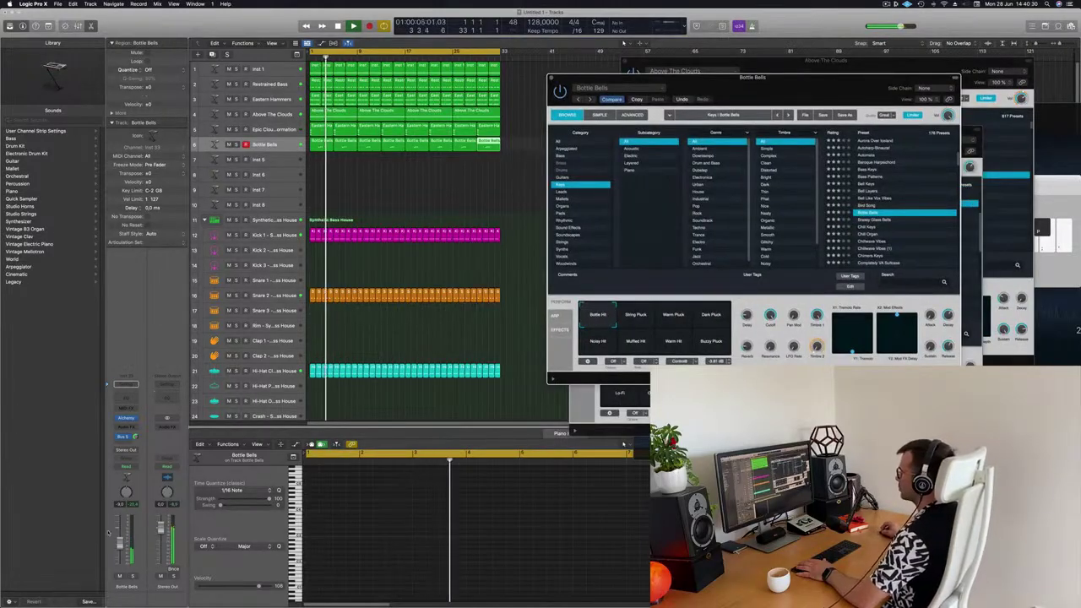
click(382, 151)
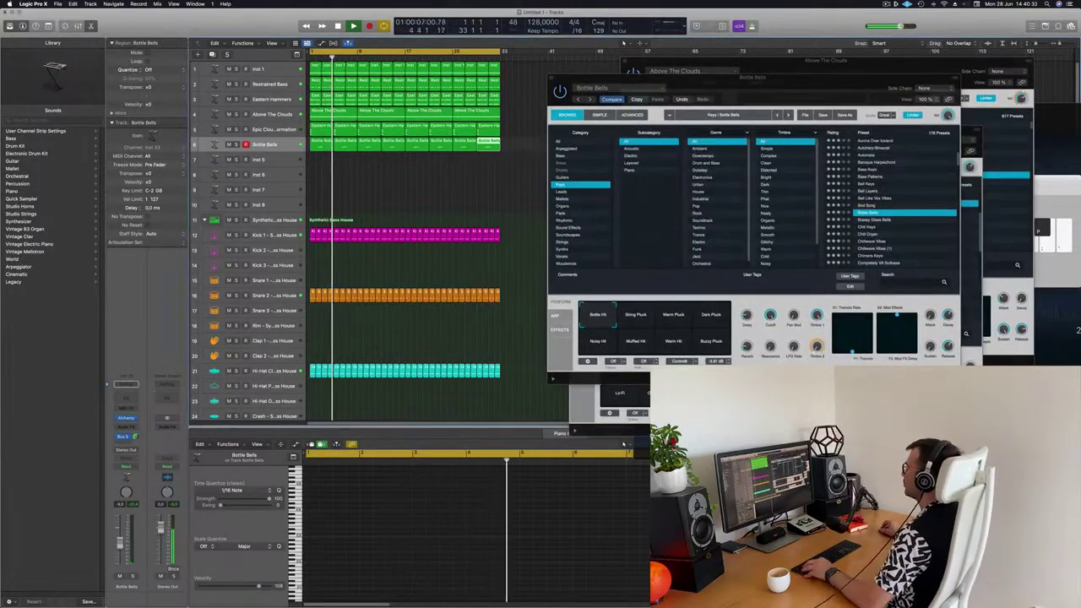
Copy the first closed hi-hat region to the Tom Low track at bar 1 and move its four notes to a lower pitch
scroll(354, 211, down, 8)
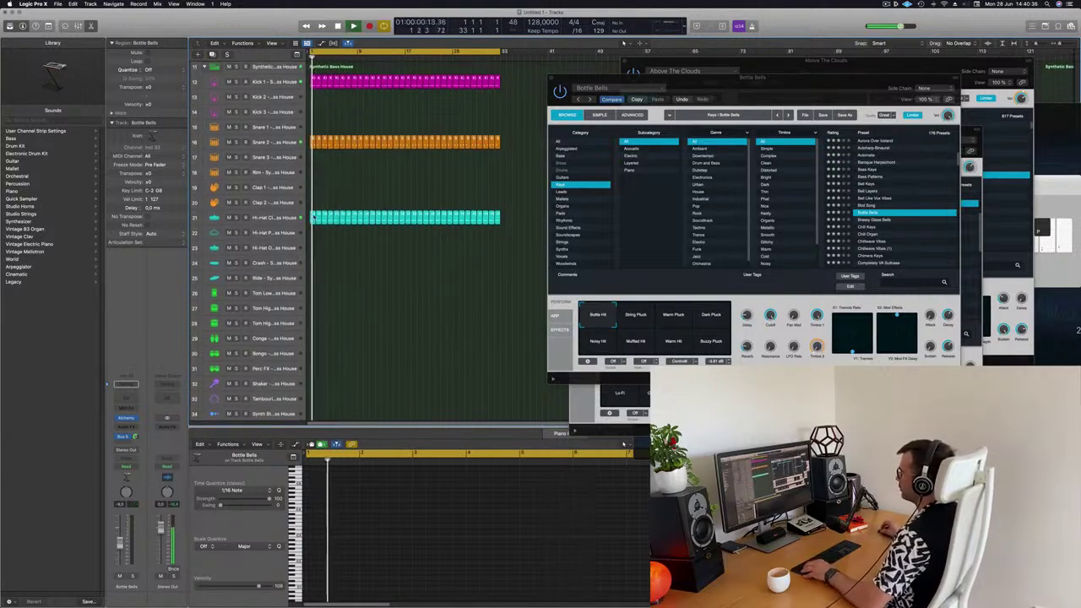
click(314, 217)
drag(314, 215, 313, 293)
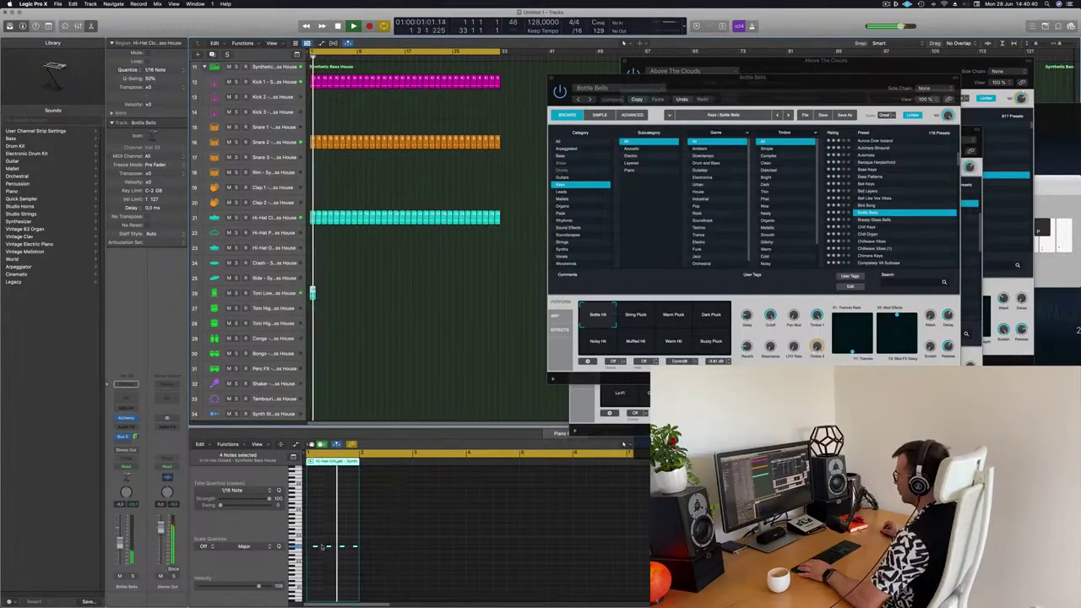
drag(310, 535, 363, 555)
key(Return)
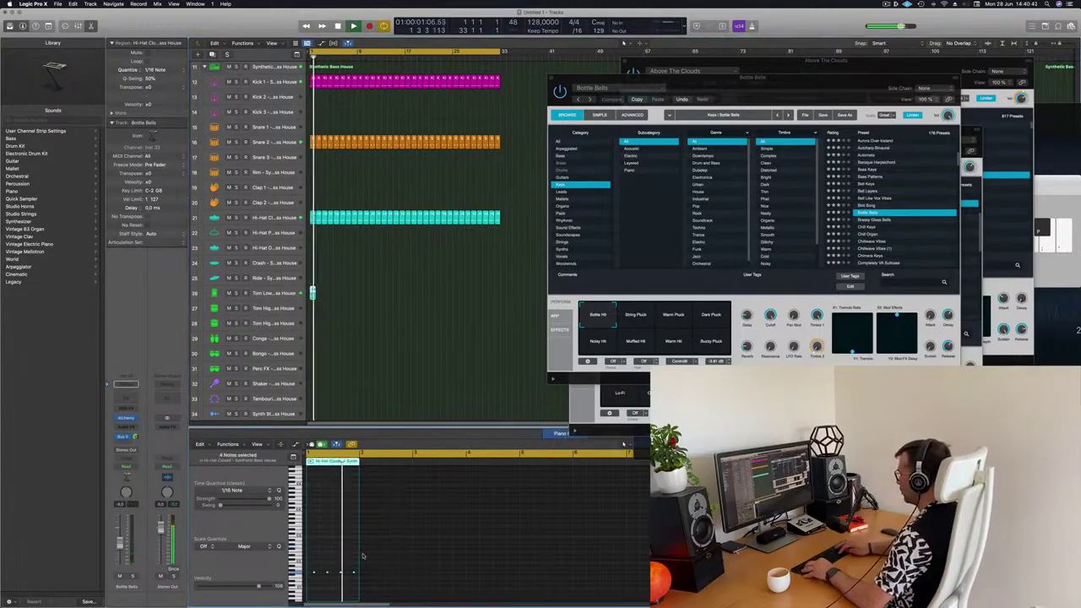
scroll(345, 564, up, 3)
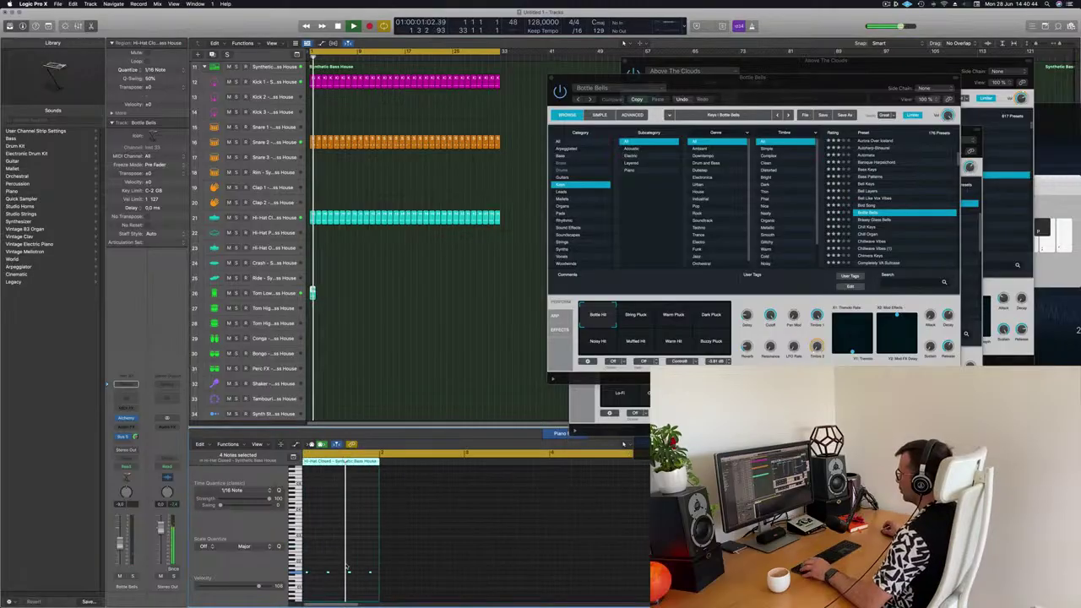
Select the Tom Low track and repeat its one-bar region up to bar 33
click(287, 293)
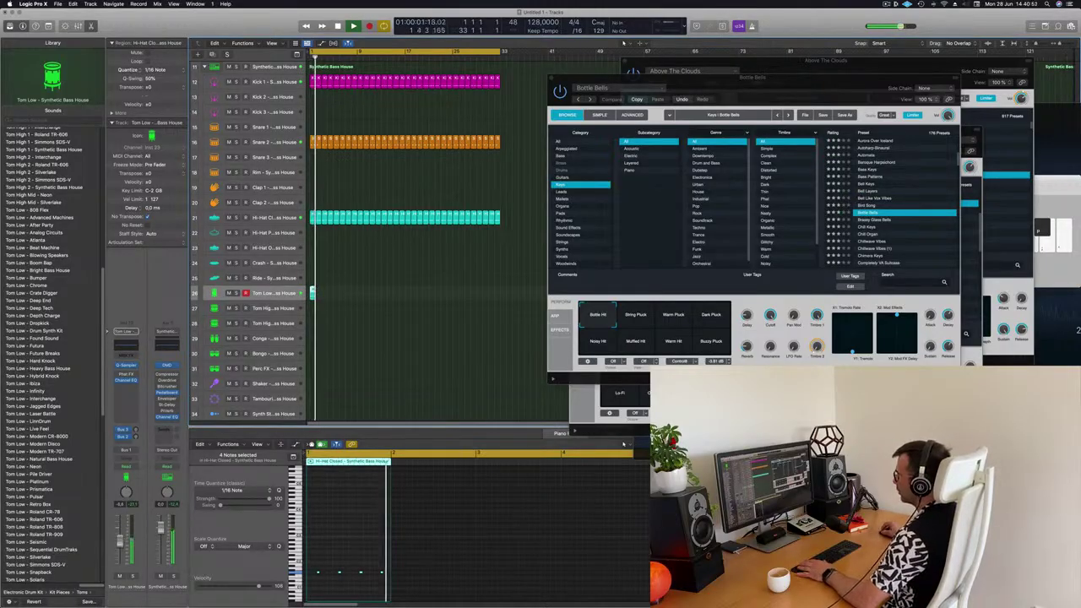
key(space)
drag(352, 285, 310, 304)
key(super+r)
key(super+r)
key(super+r)
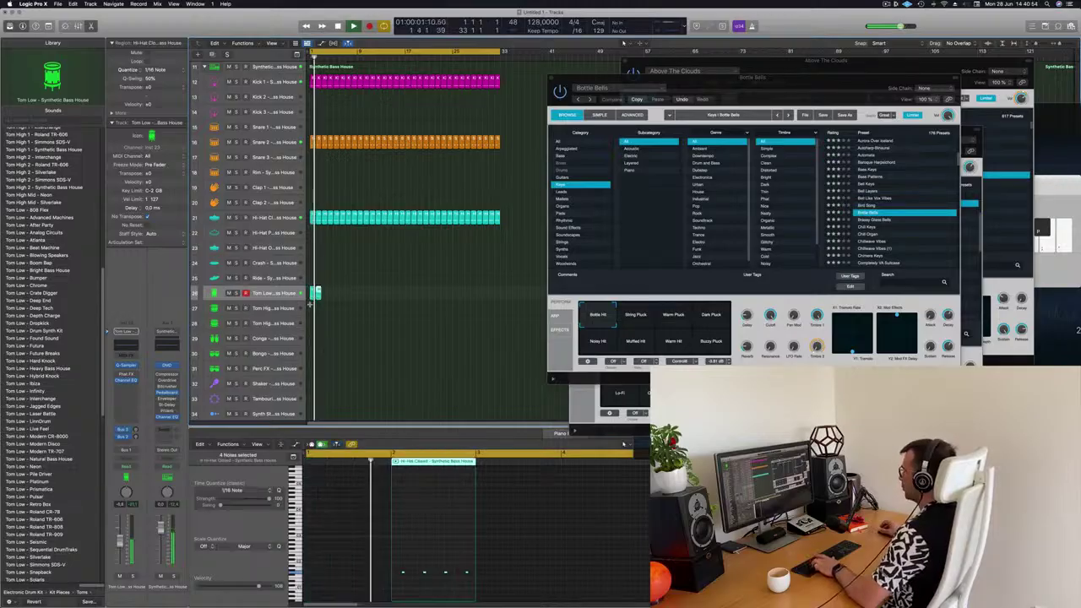
key(super+r)
key(super+r)
key(super+r)
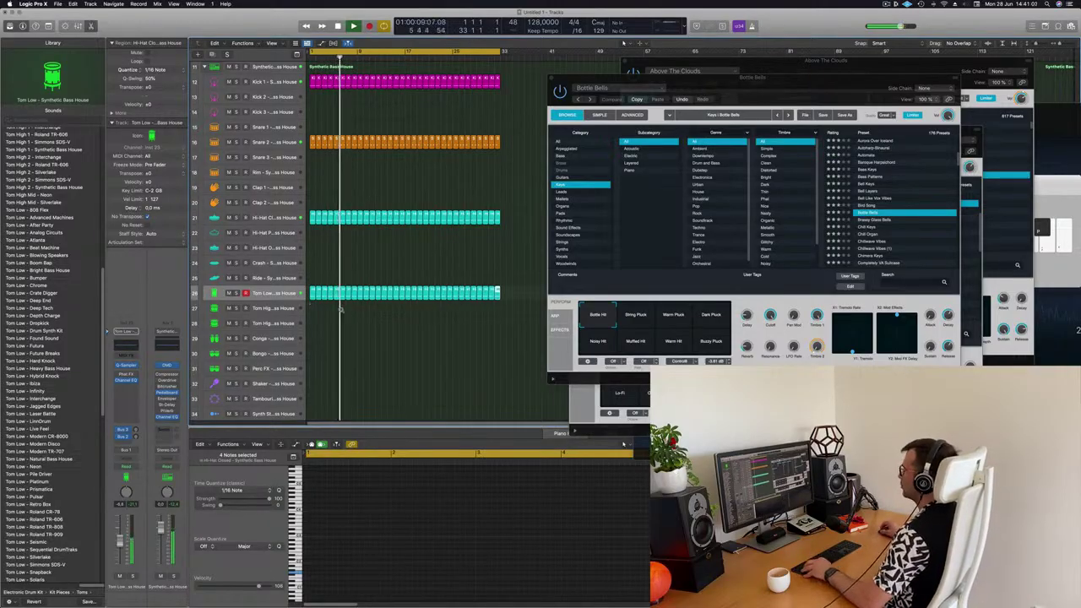
Listen to the arrangement with the tom part while looking over the drum and instrument tracks
scroll(340, 310, down, 2)
scroll(374, 318, up, 1)
scroll(387, 338, down, 2)
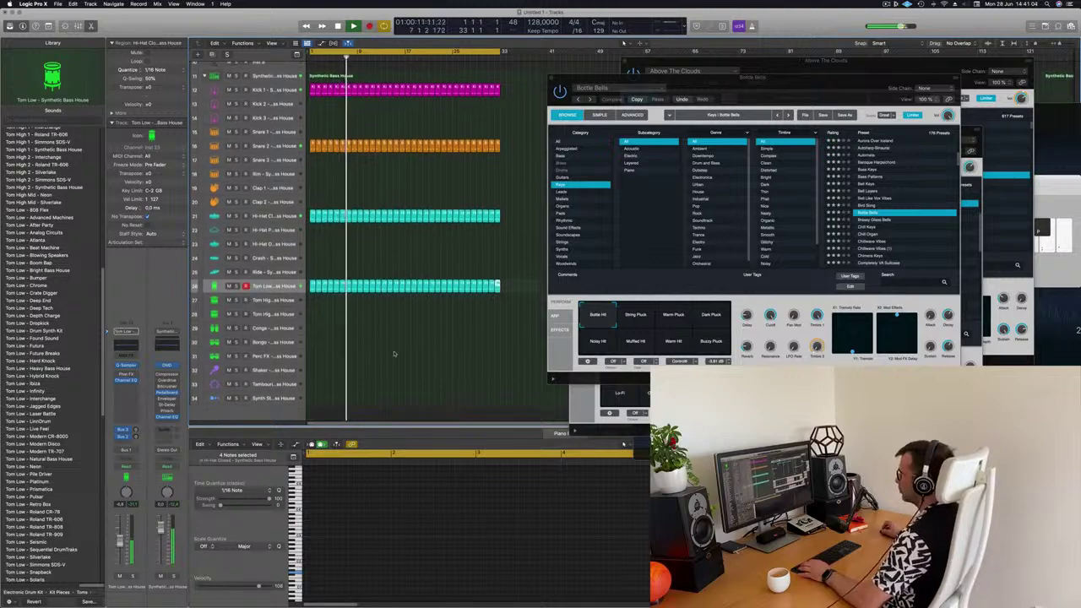
scroll(380, 295, down, 2)
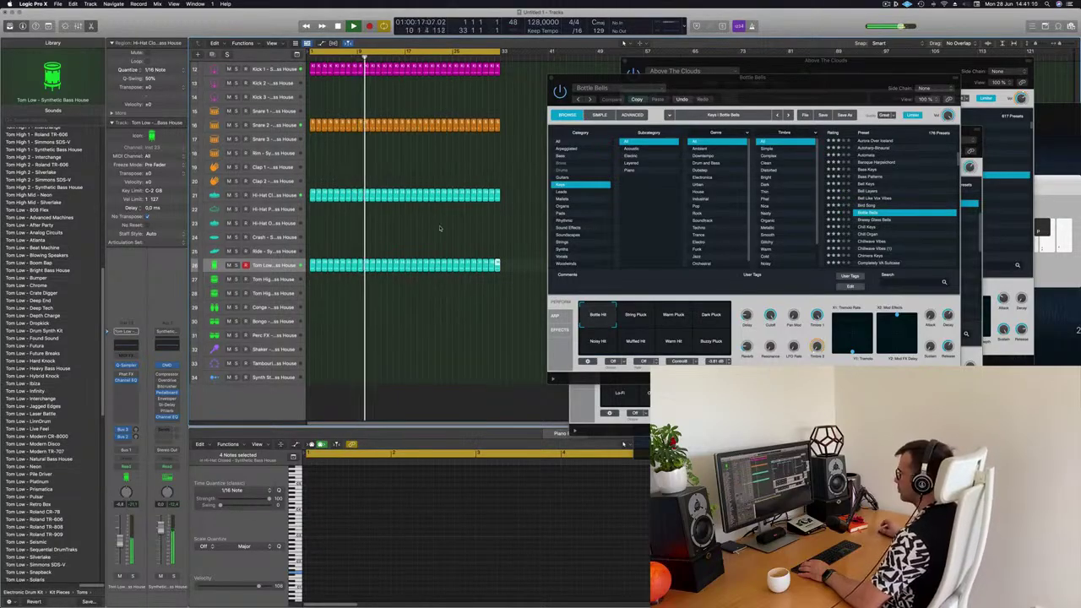
click(311, 222)
scroll(325, 224, up, 5)
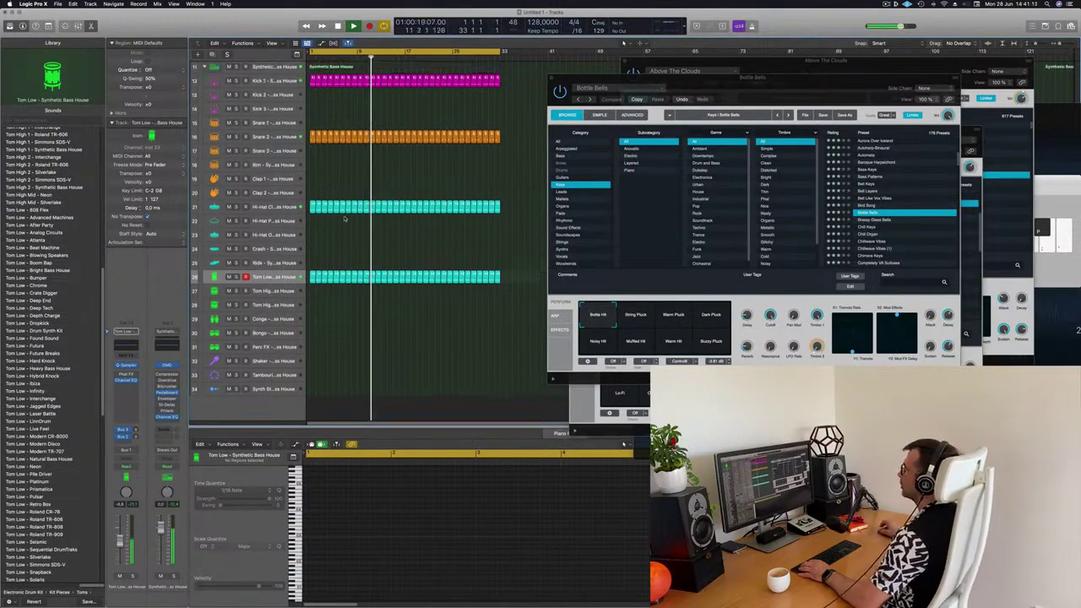
scroll(379, 131, up, 1)
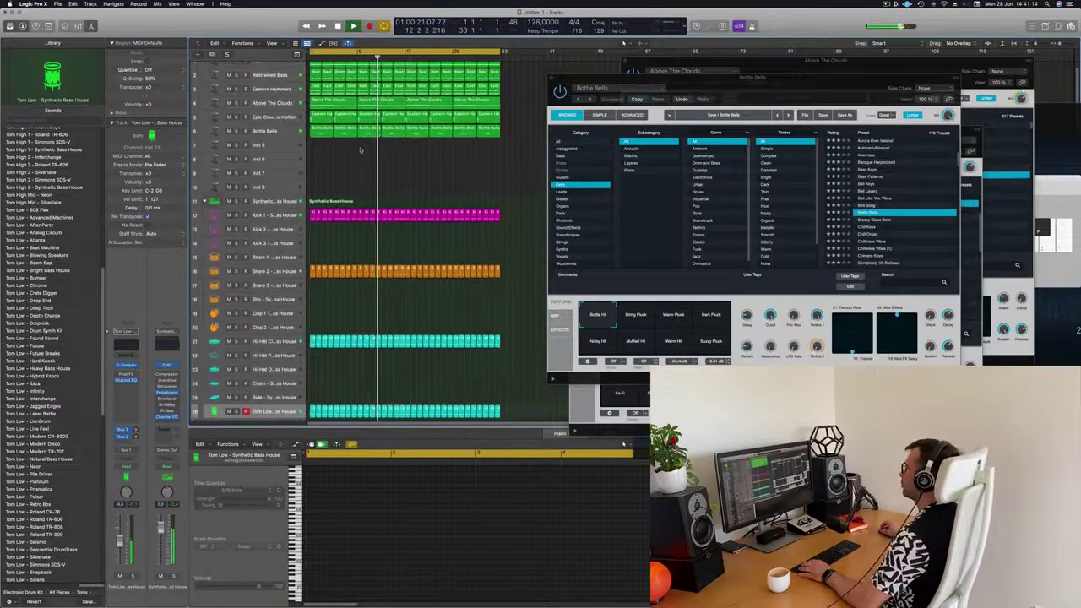